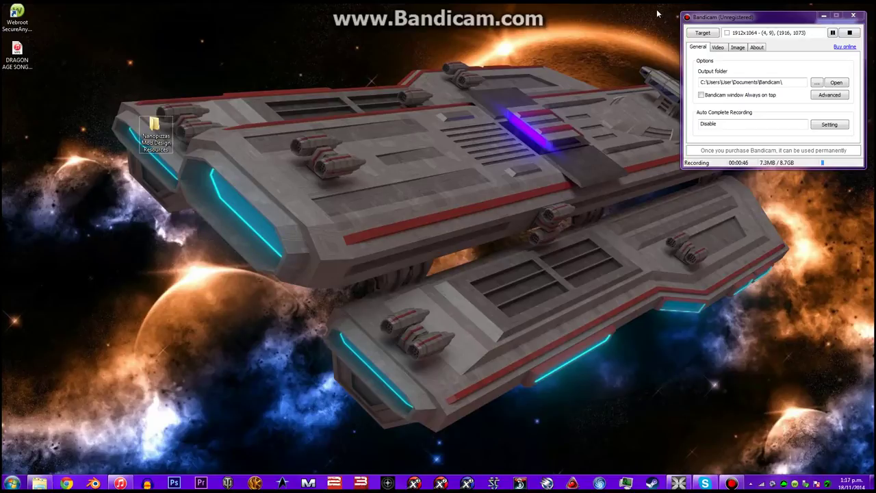
Move the Nanopizzas Mod Design Resources folder into the desktop icon column, directly below the DRAGON AGE SONG file
left_click_drag(658, 14, 870, 89)
left_click(866, 100)
left_click(571, 57)
left_click_drag(156, 130, 66, 84)
left_click_drag(59, 5, 25, 115)
mouse_move(17, 8)
left_mouse_down()
mouse_move(18, 96)
mouse_move(31, 105)
mouse_move(28, 116)
mouse_move(20, 13)
left_mouse_up()
left_click(99, 49)
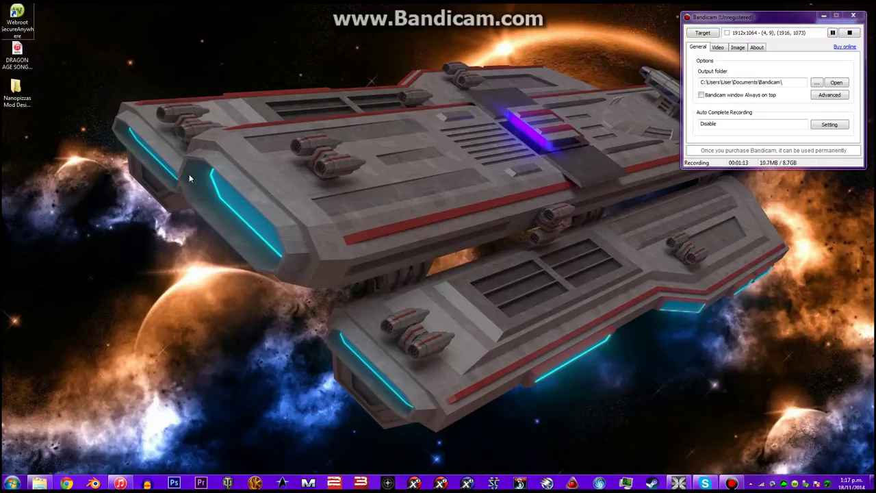
mouse_move(716, 21)
left_mouse_down()
mouse_move(702, 30)
mouse_move(709, 25)
left_mouse_up()
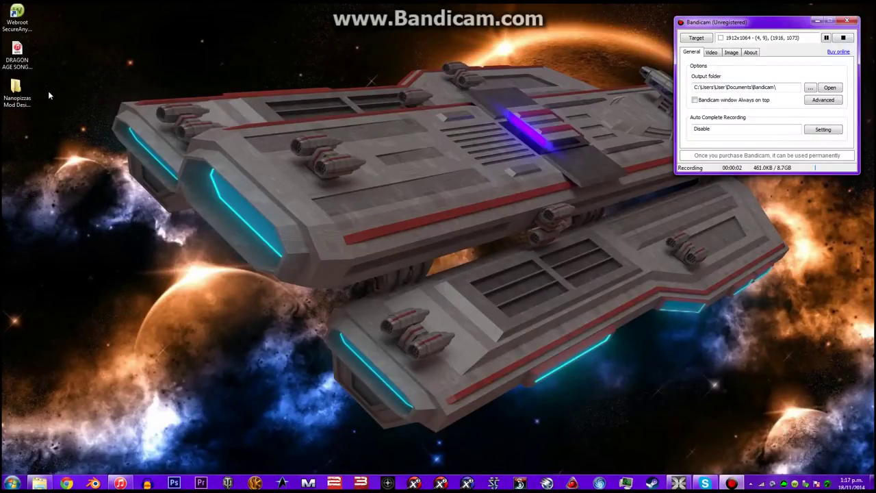
Open the Nanopizzas Mod Design Resources folder and look into its Folder Layout subfolder and FMOD Designer.zip
double_click(30, 97)
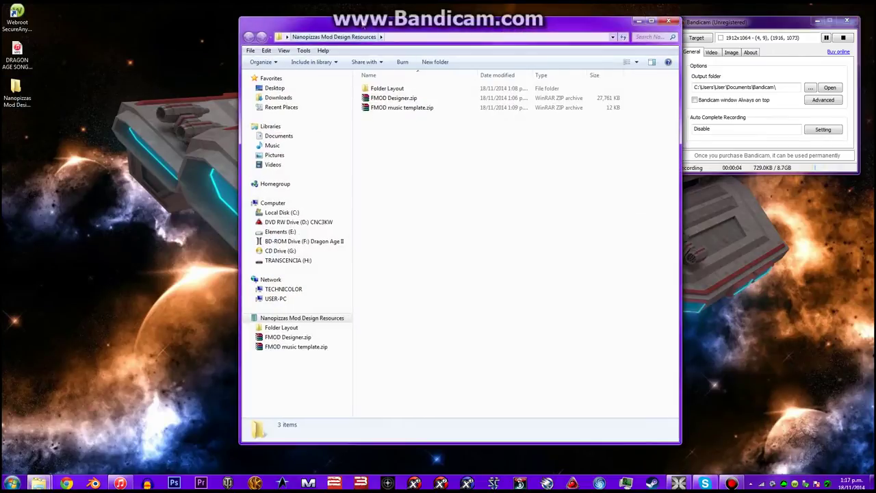
left_click_drag(364, 25, 350, 48)
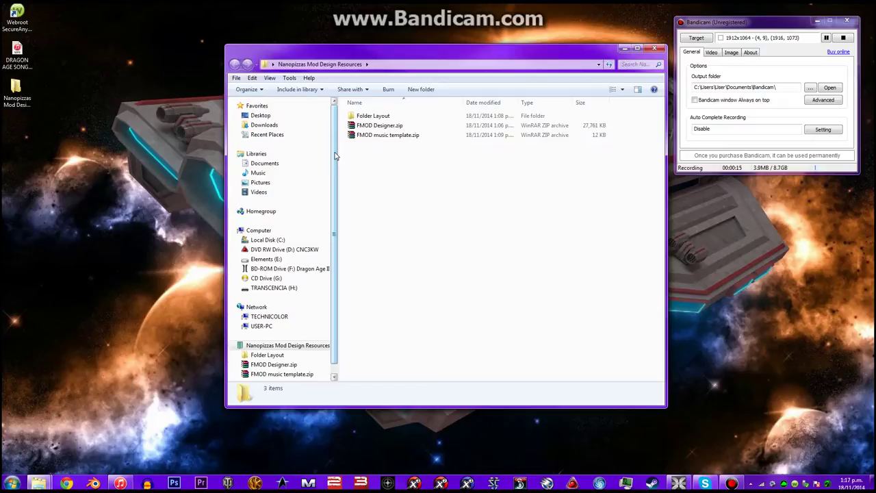
double_click(398, 118)
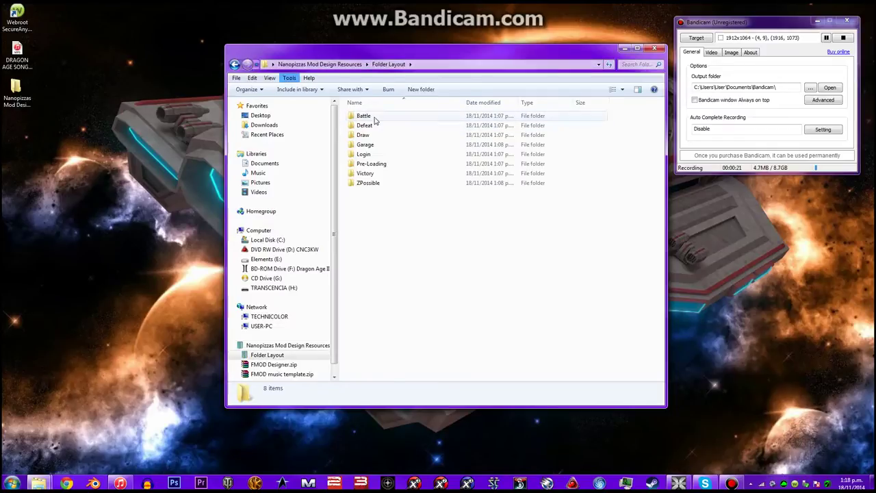
key("BackSpace")
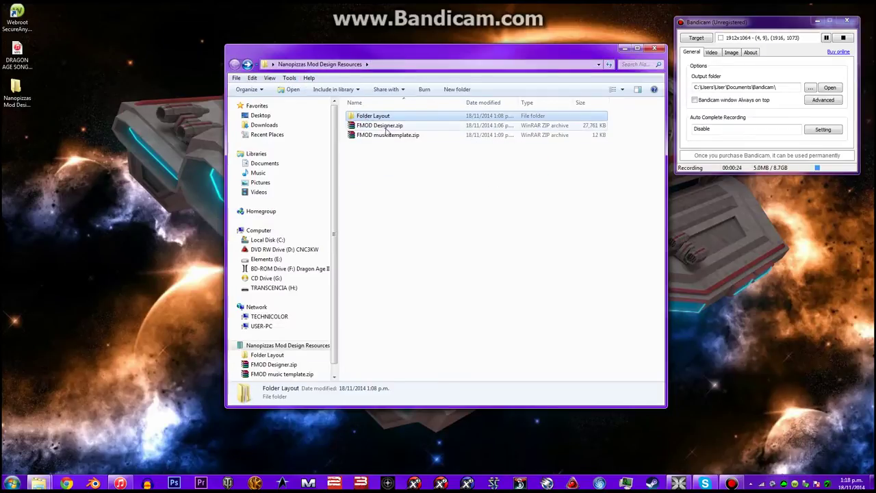
double_click(387, 127)
left_click(460, 122)
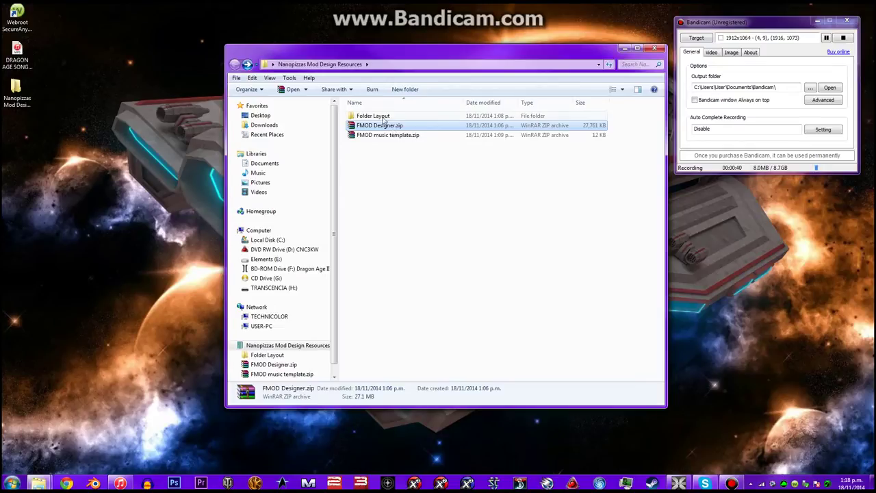
Inspect music template.fdp and its .bak backup inside FMOD music template.zip, and close the archive
left_click(454, 134)
double_click(454, 135)
double_click(133, 211)
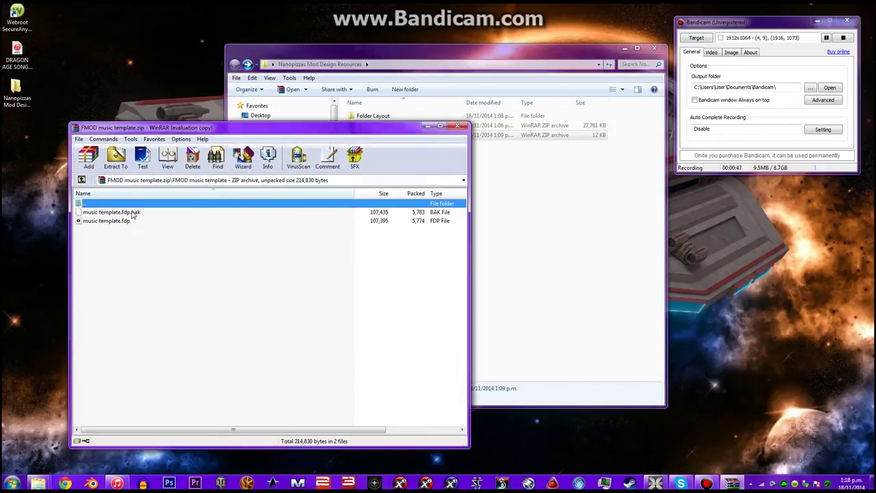
left_click(308, 289)
left_click(167, 221)
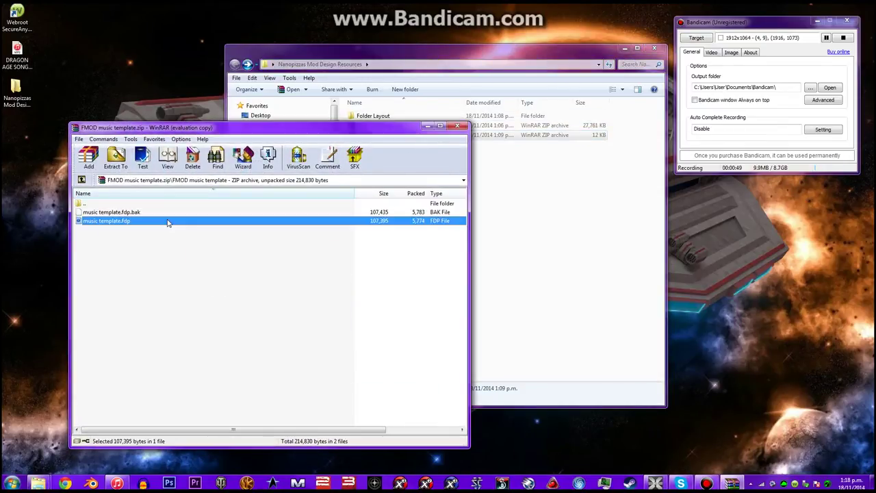
left_click(152, 213)
left_click(154, 222)
left_click(141, 214)
left_click(149, 222)
left_click(135, 214)
left_click(141, 220)
left_click(457, 126)
Open the Folder Layout folder and select all its subfolders from Battle to ZPossible to review the complete set
double_click(442, 117)
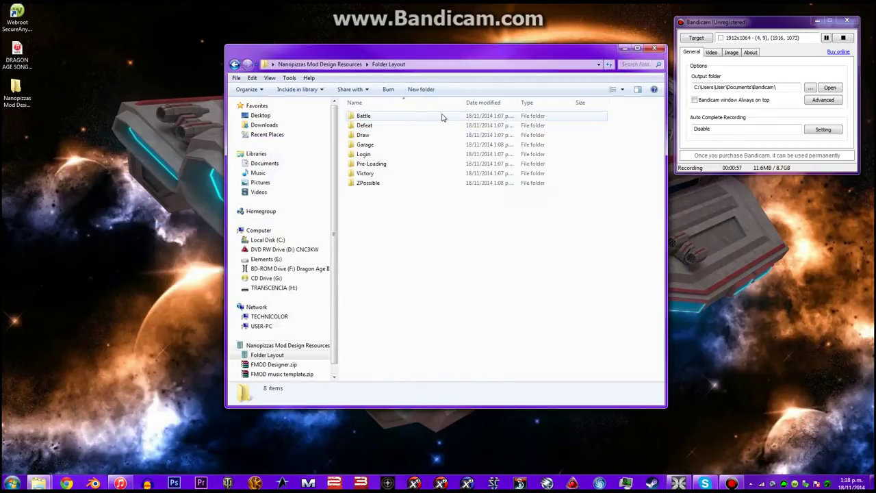
left_click(235, 63)
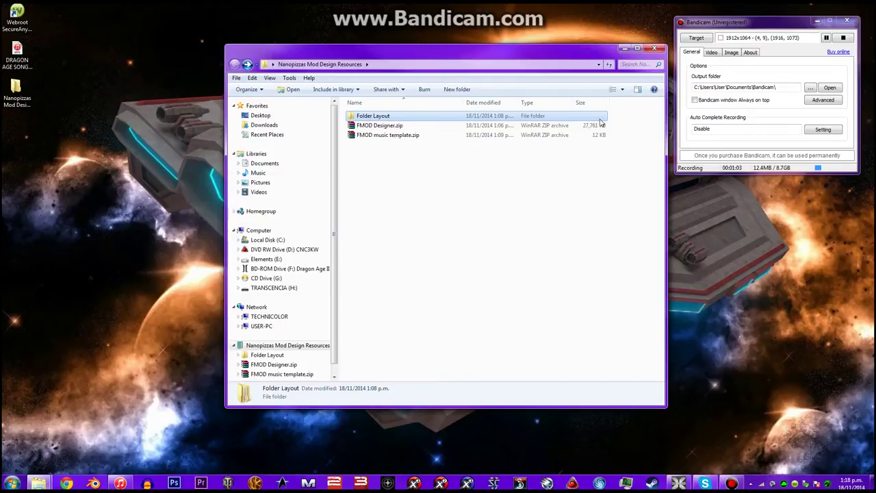
double_click(415, 117)
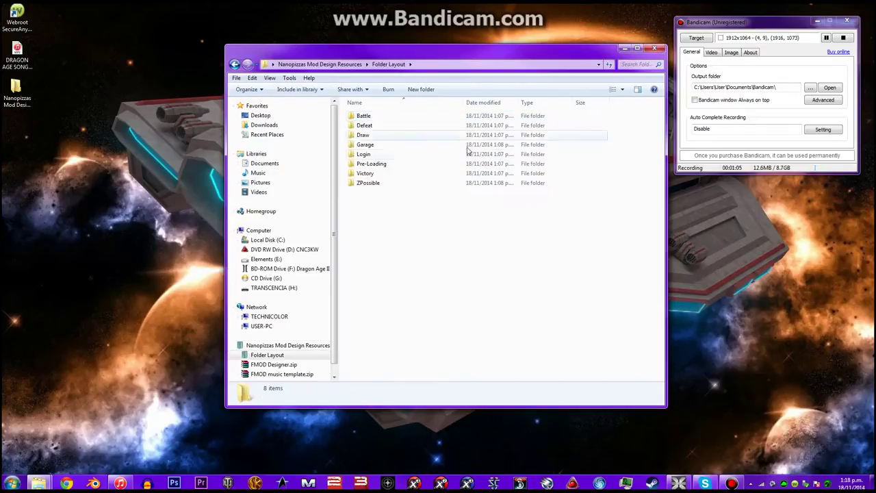
left_click(370, 117)
left_click(401, 190, "shift")
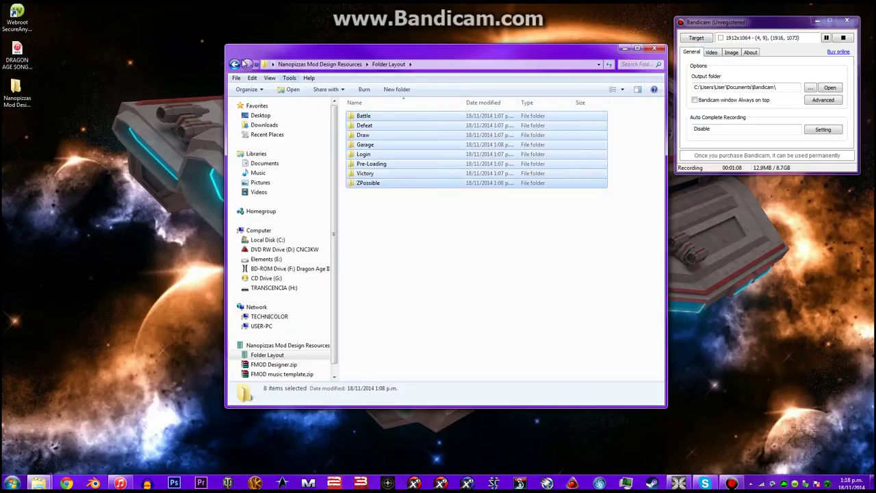
mouse_move(411, 55)
left_mouse_down()
mouse_move(420, 39)
mouse_move(412, 40)
left_mouse_up()
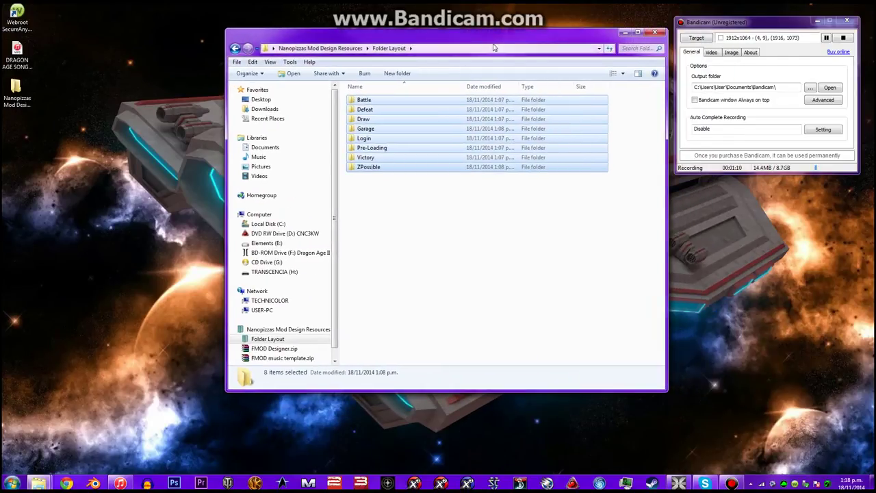
left_click_drag(496, 43, 497, 34)
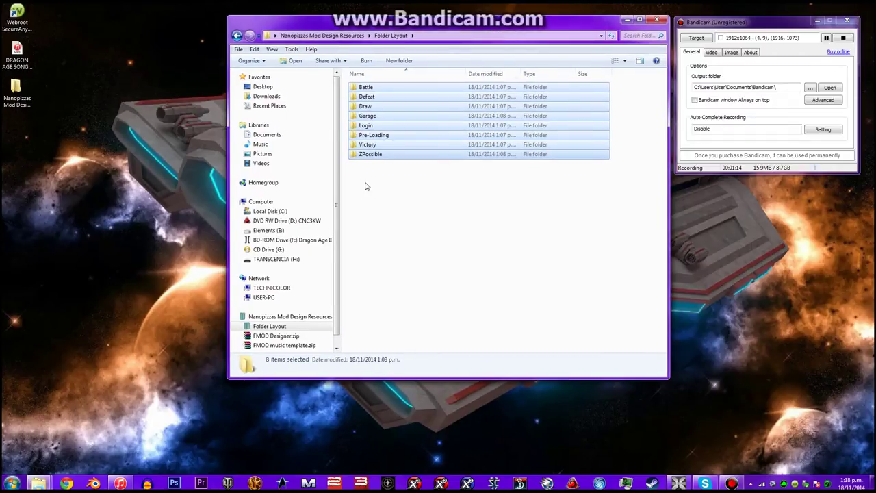
left_click(514, 223)
Go through the Battle, Defeat, Draw, Garage, Login, Pre-Loading, Victory and ZPossible subfolders one by one
left_click(407, 88)
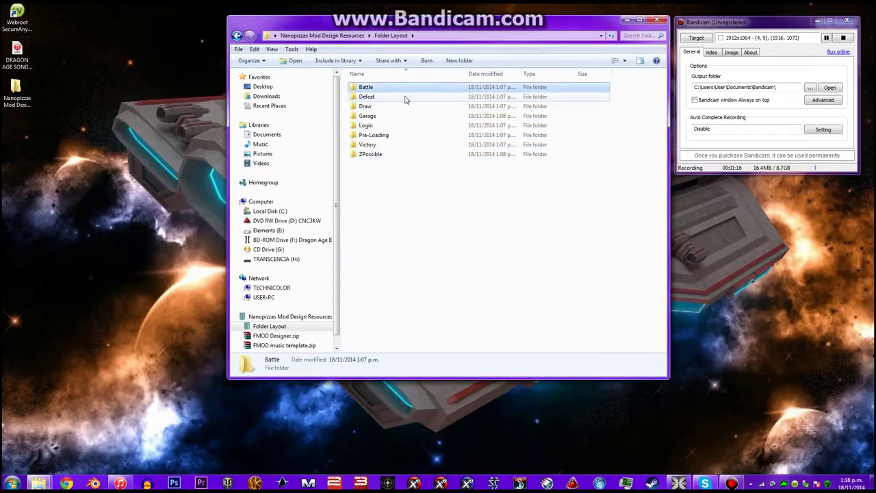
left_click(405, 100)
left_click(416, 106)
left_click(416, 116)
left_click(417, 125)
left_click(427, 136)
left_click(429, 145)
left_click(431, 155)
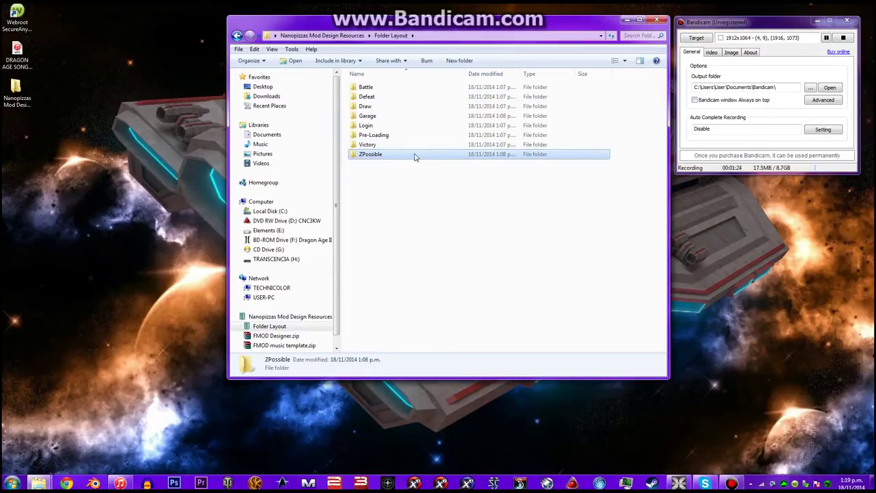
left_click(383, 90)
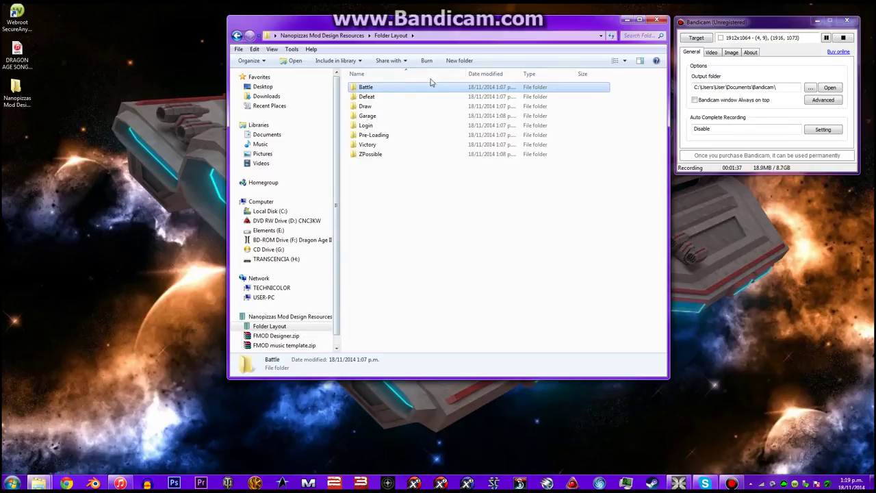
left_click(404, 99)
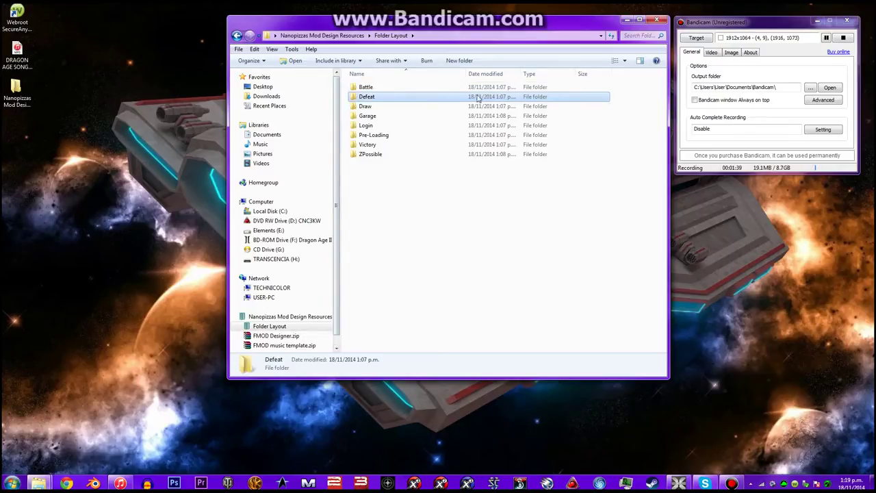
left_click(418, 118)
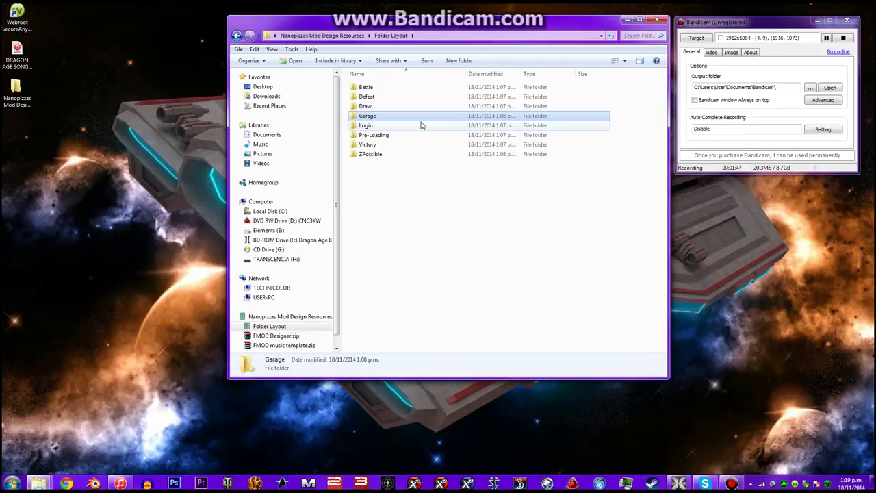
left_click(427, 126)
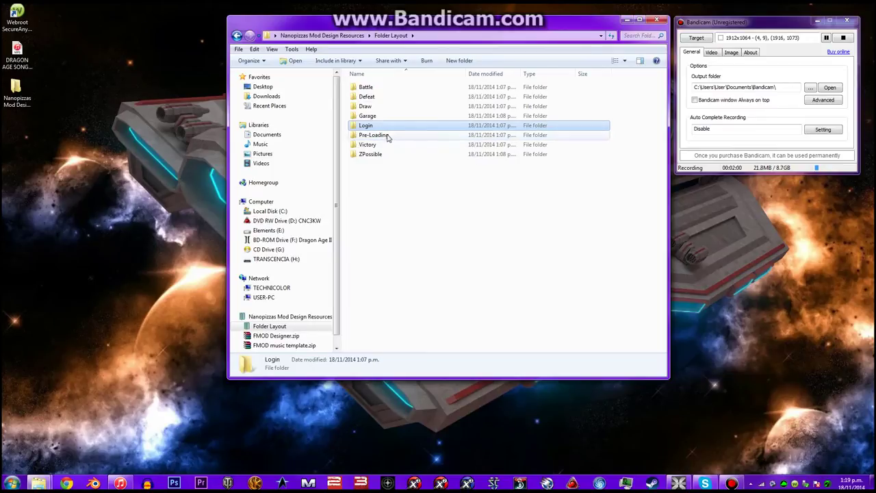
left_click(384, 136)
left_click(380, 146)
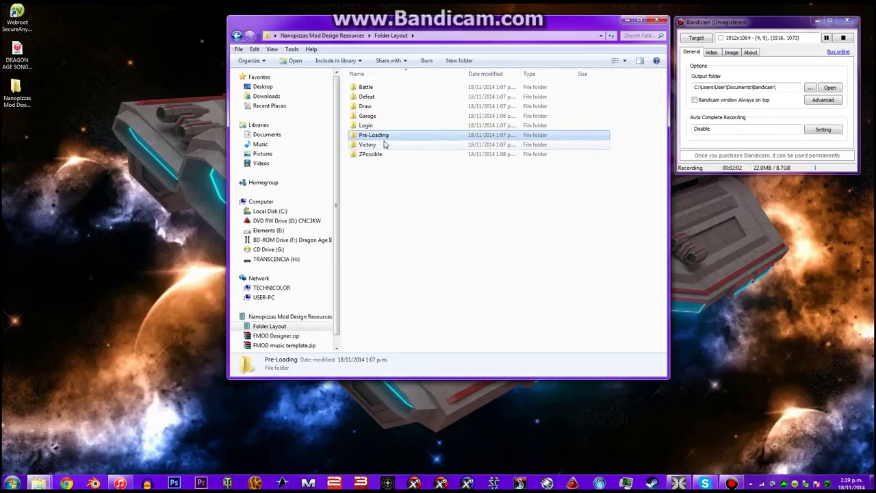
left_click(404, 154)
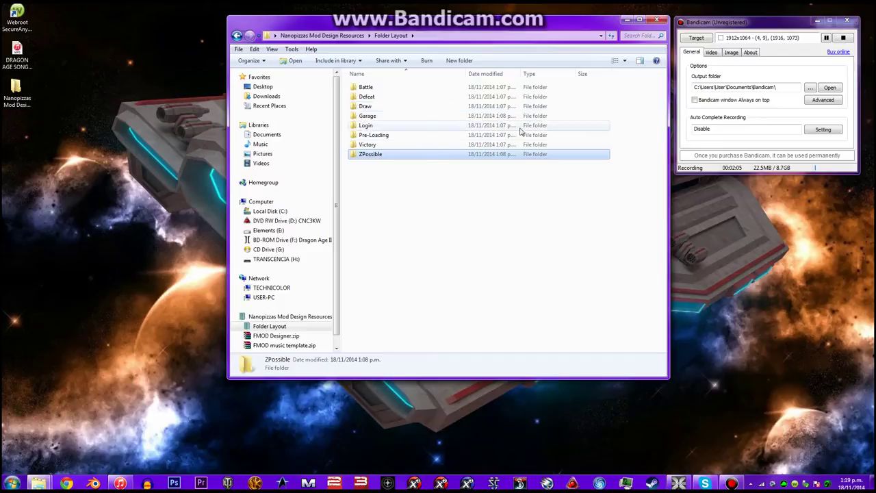
Look inside the ZPossible subfolder and return to Folder Layout
key("BackSpace")
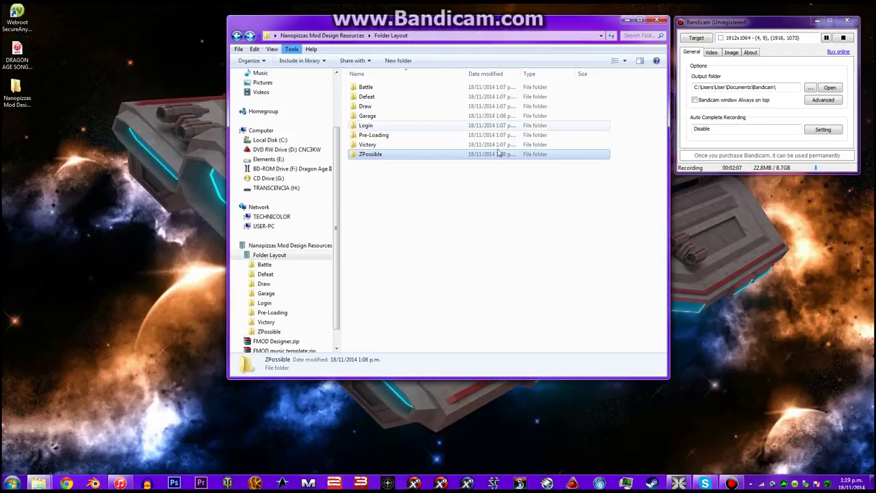
double_click(414, 155)
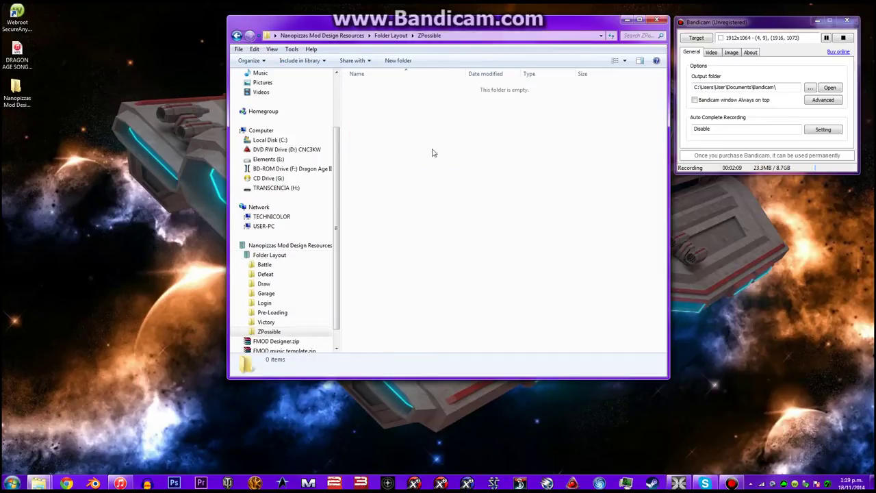
left_click_drag(428, 88, 601, 196)
left_click(237, 36)
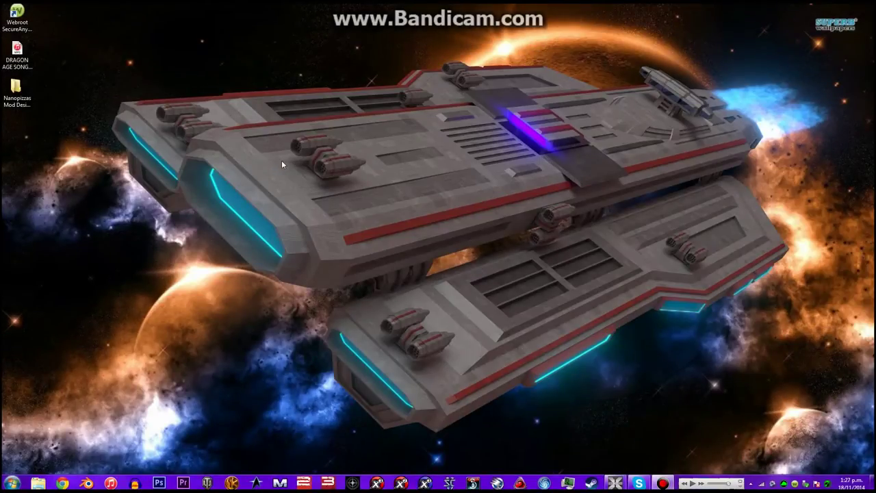
Open the Nanopizzas Mod Design Resources folder from the desktop
key("n")
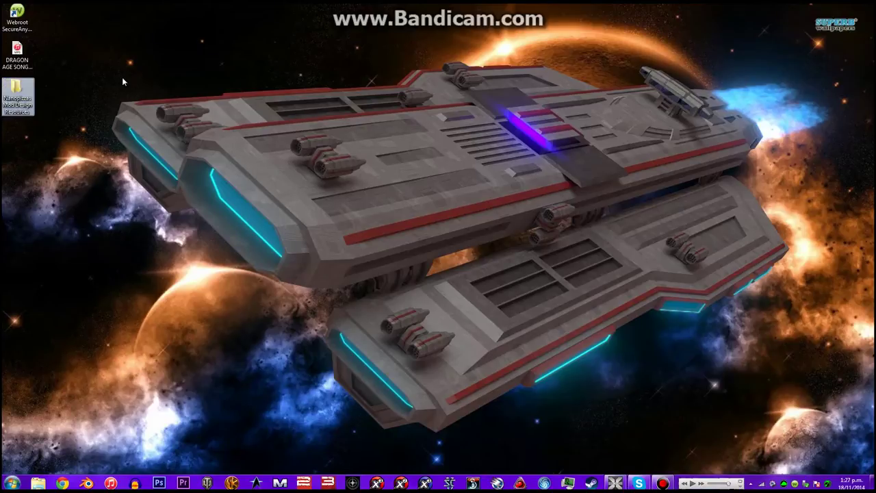
key("Return")
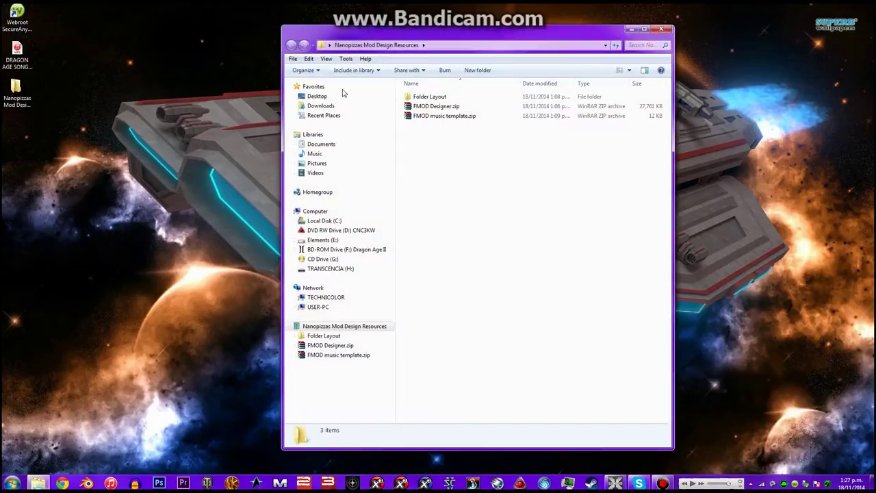
Examine the destination path in the extraction options for FMOD Designer.zip, and close them without extracting
left_click(454, 108)
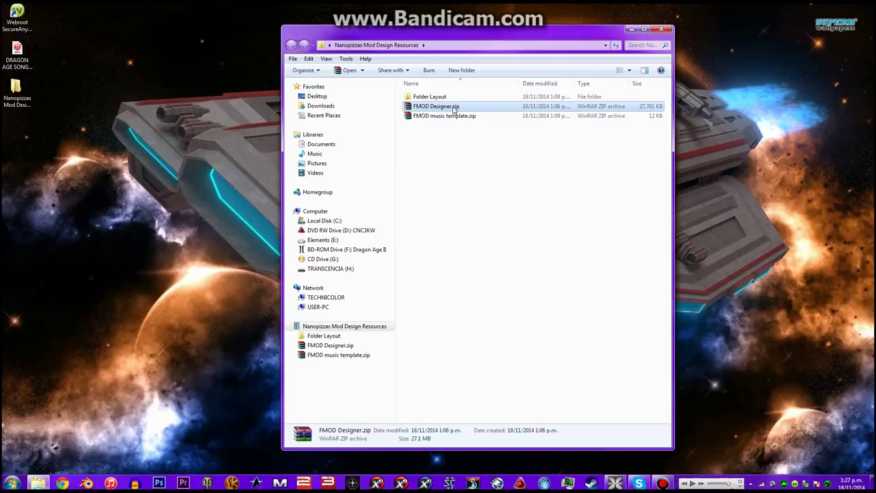
right_click(458, 110)
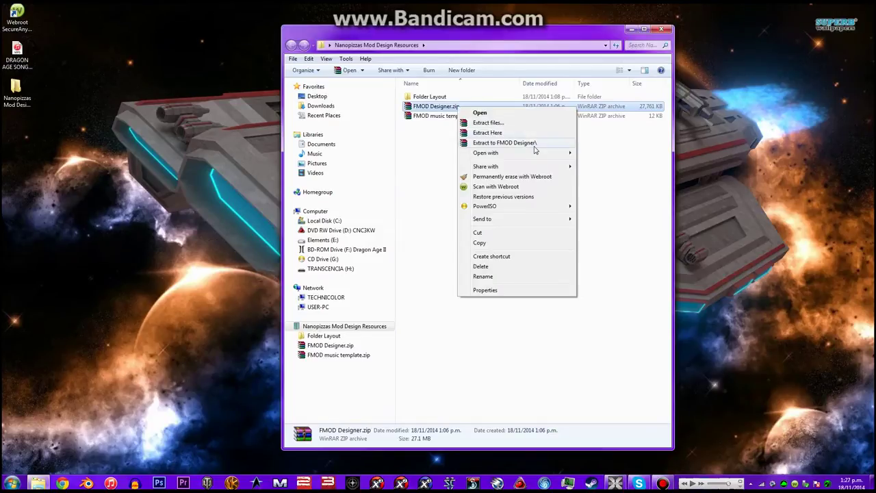
left_click(508, 123)
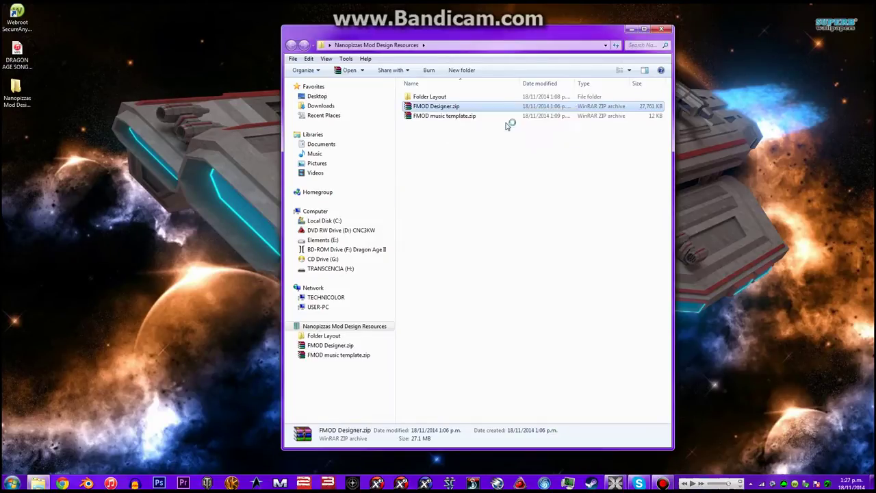
left_click(463, 170)
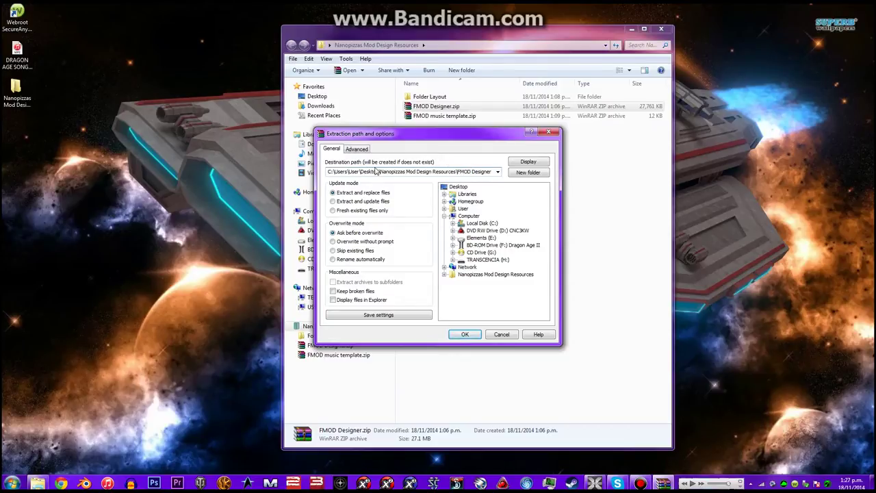
left_click(555, 133)
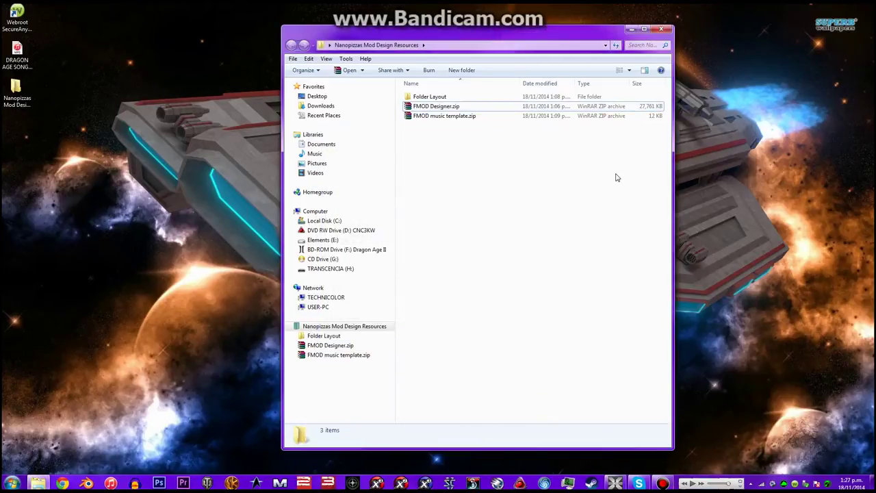
left_click(422, 109)
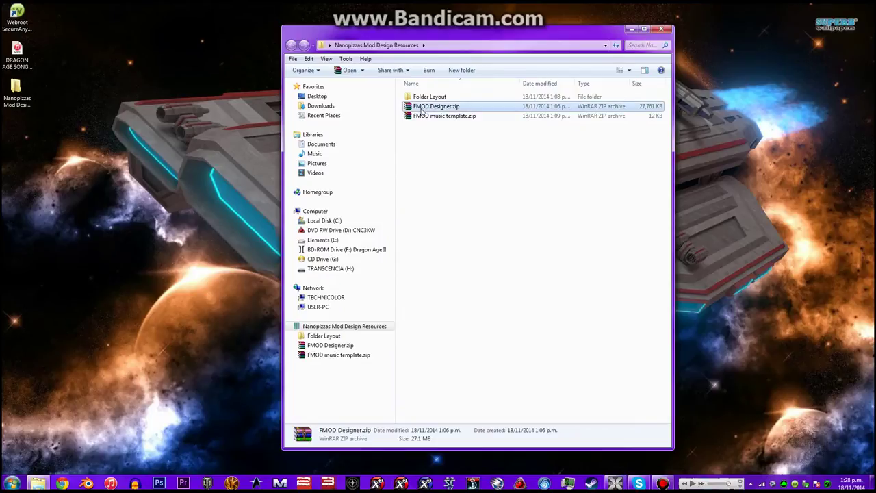
left_click(447, 215)
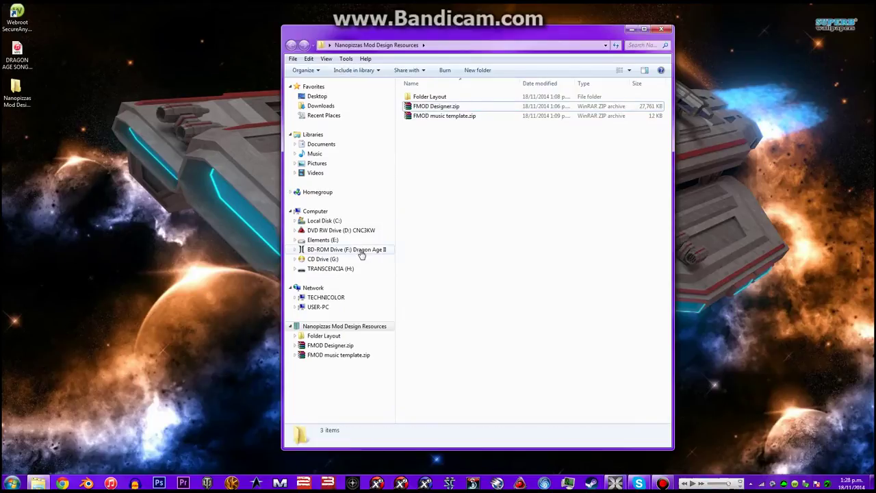
Extract music template.fdp from FMOD music template.zip to the desktop and close the archive
double_click(442, 116)
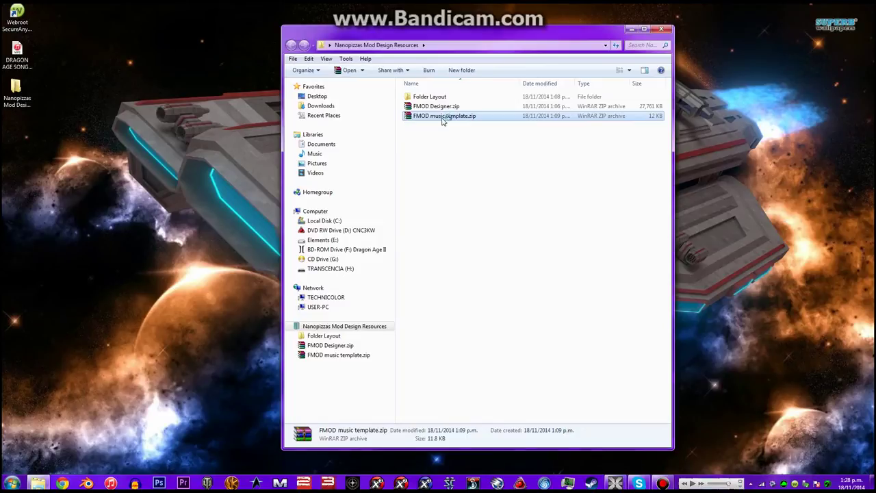
double_click(162, 214)
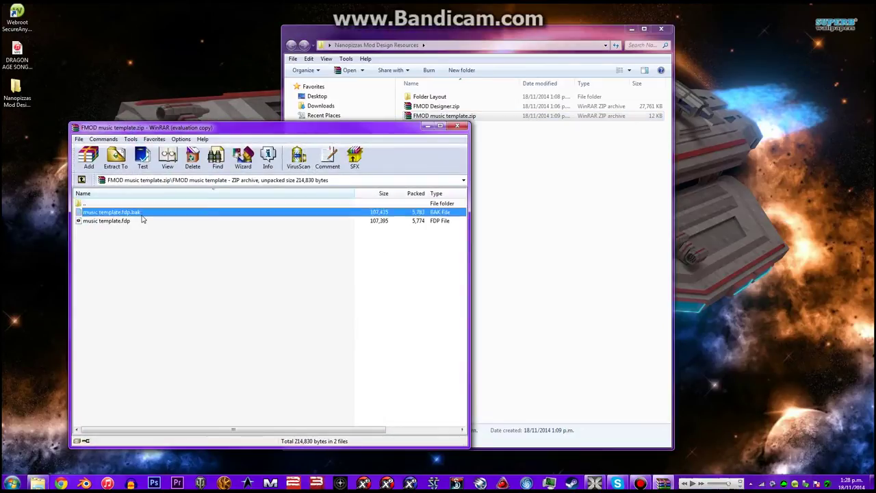
left_click(318, 290)
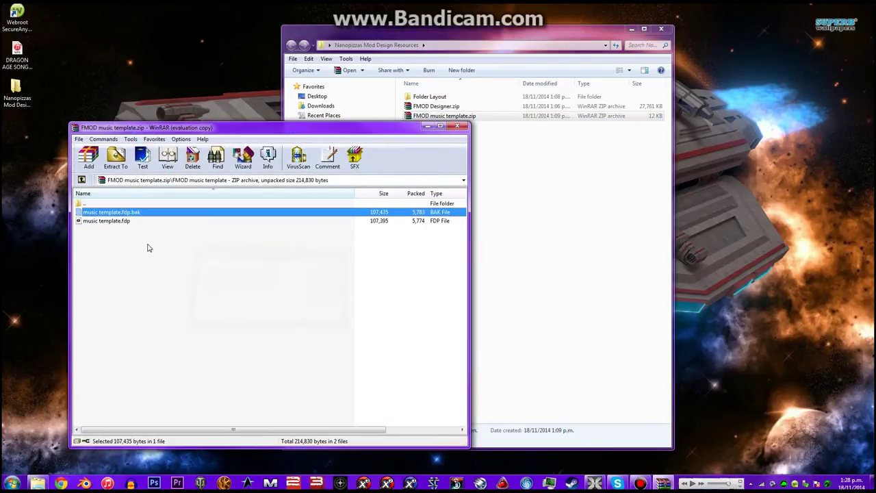
left_click(112, 223)
left_click(17, 89)
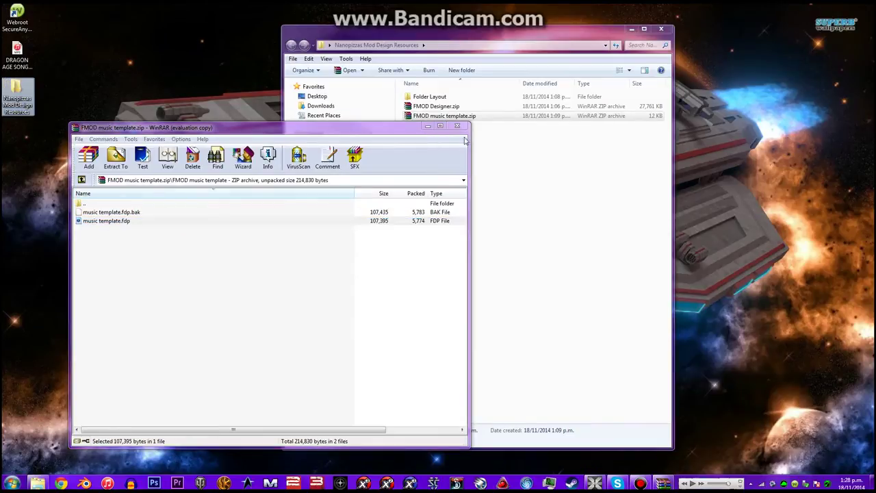
left_click(141, 214)
left_click_drag(140, 222, 119, 82)
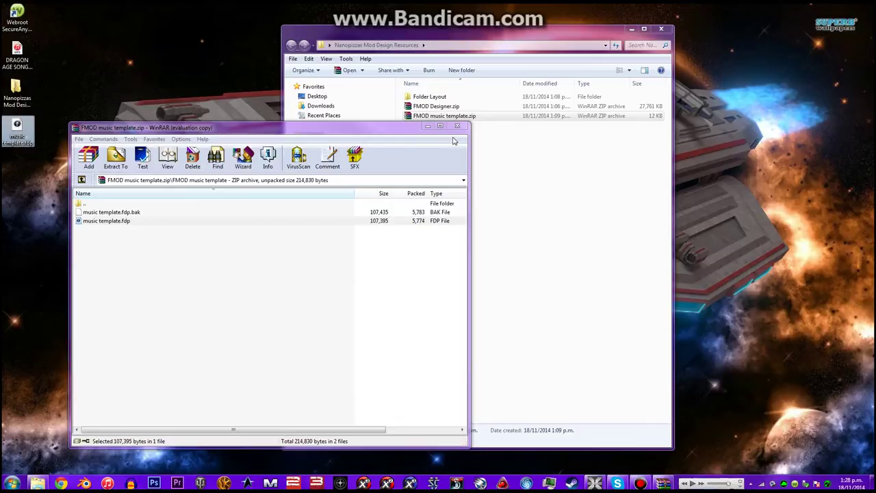
left_click(457, 126)
Reopen FMOD music template.zip and compare its contents with the music template.fdp file on the desktop
left_click(463, 118)
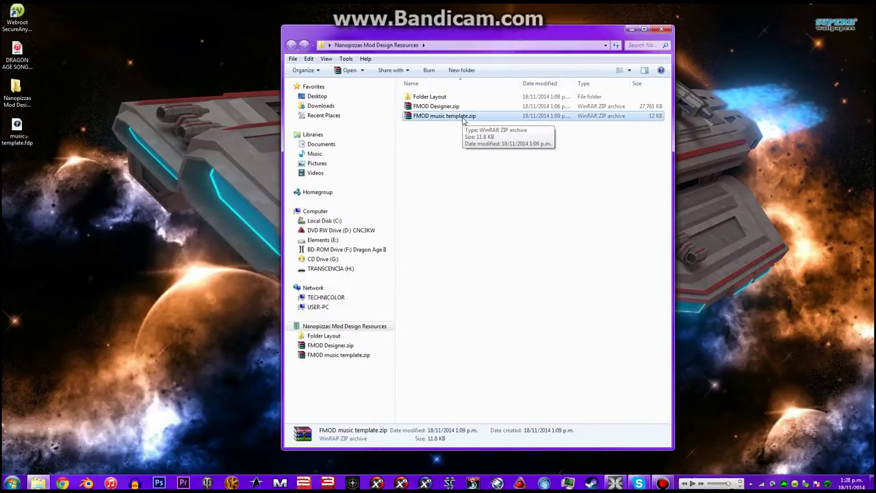
double_click(463, 117)
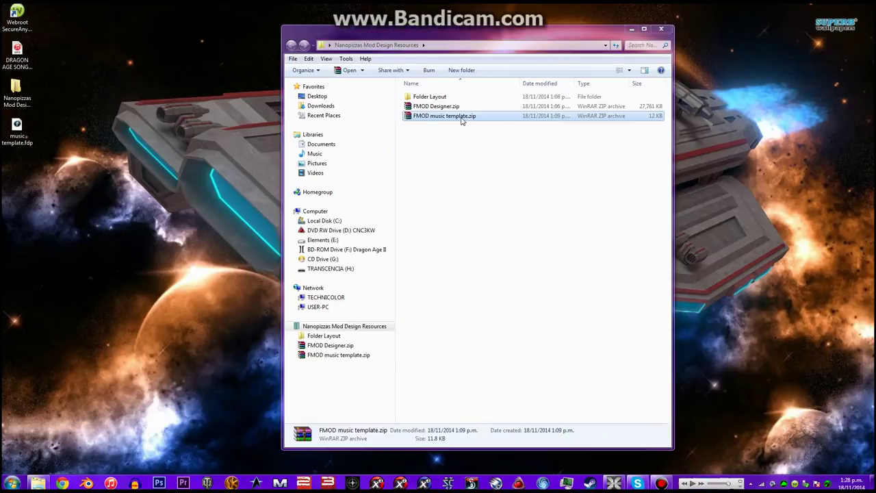
left_click(121, 214)
double_click(124, 213)
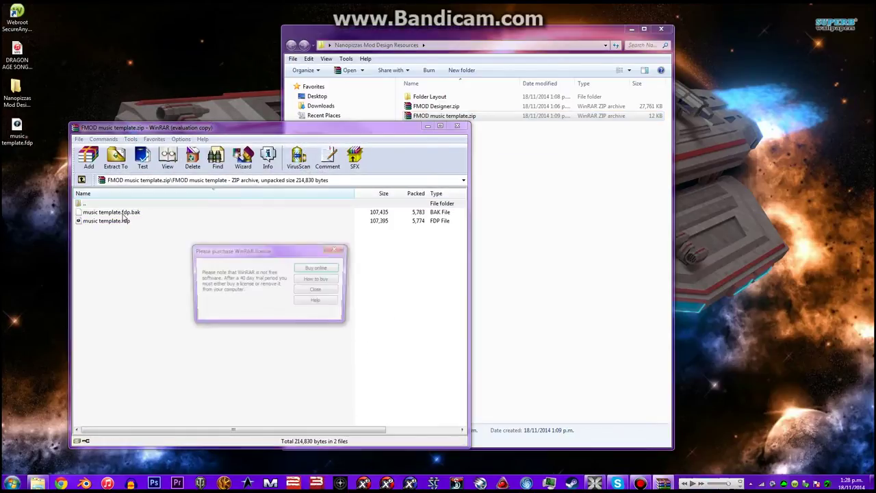
left_click(316, 292)
left_click_drag(359, 130, 675, 146)
left_click(17, 130)
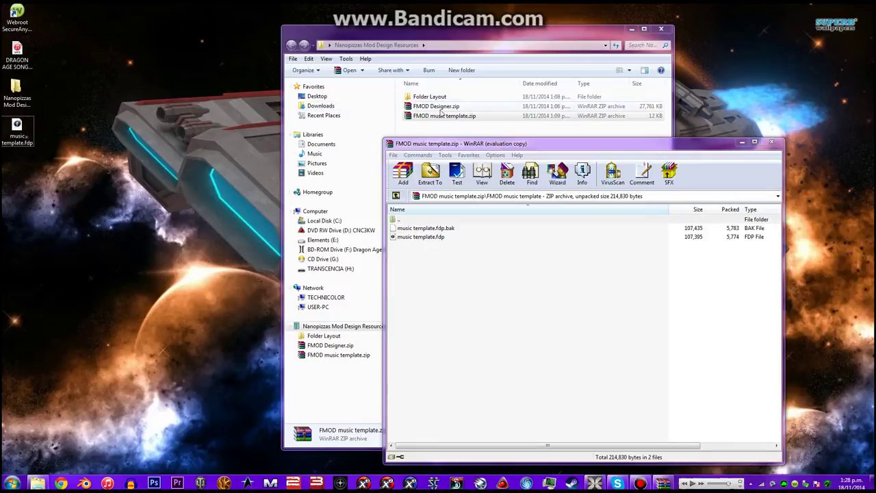
left_click_drag(87, 105, 24, 145)
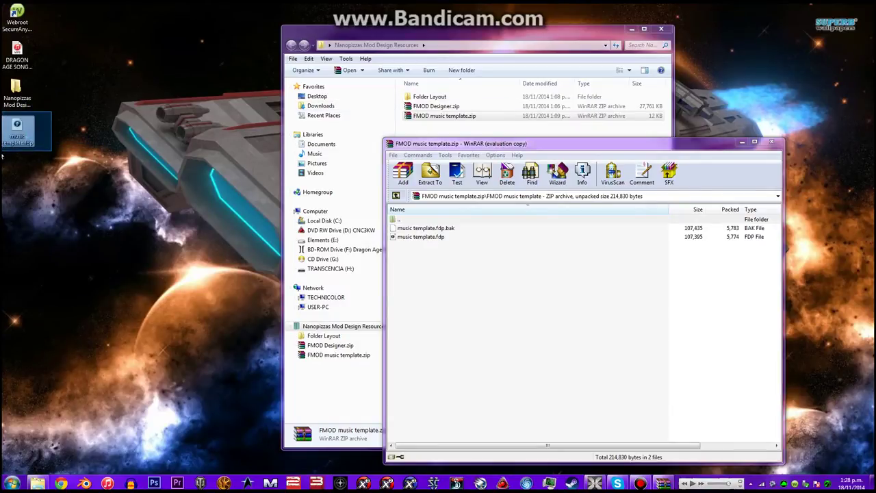
left_click(46, 167)
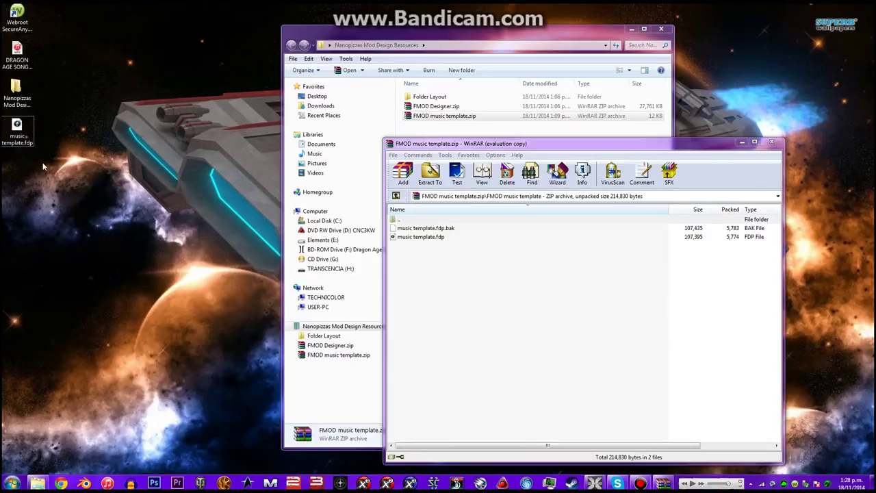
left_click(420, 116)
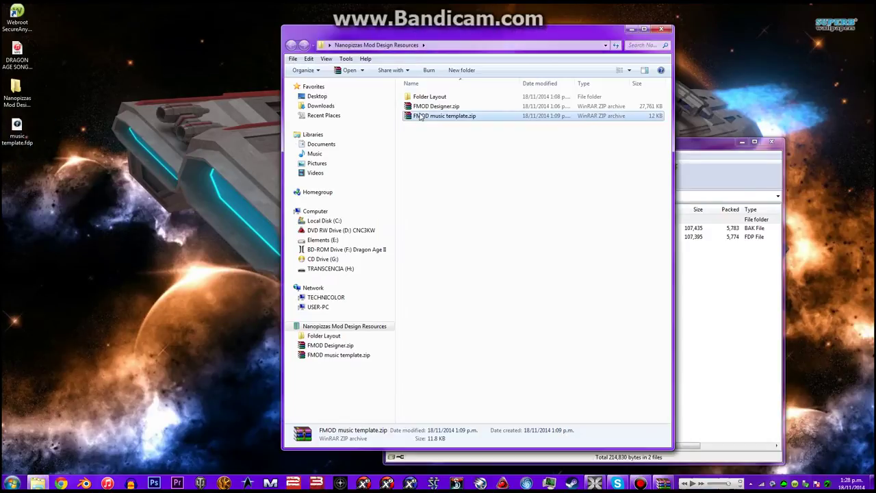
double_click(433, 120)
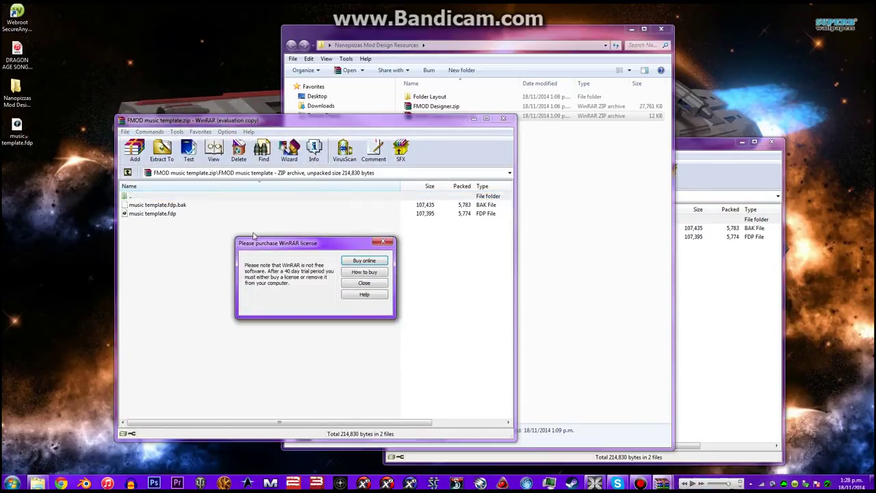
left_click(377, 283)
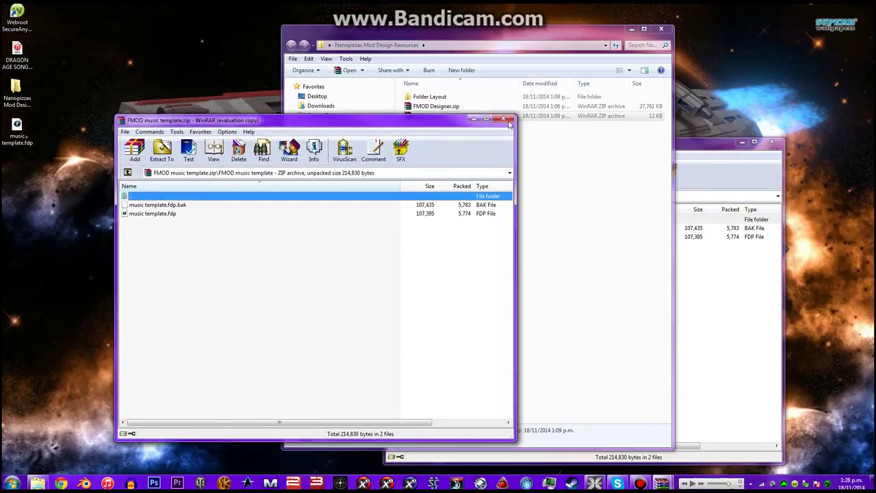
left_click(504, 119)
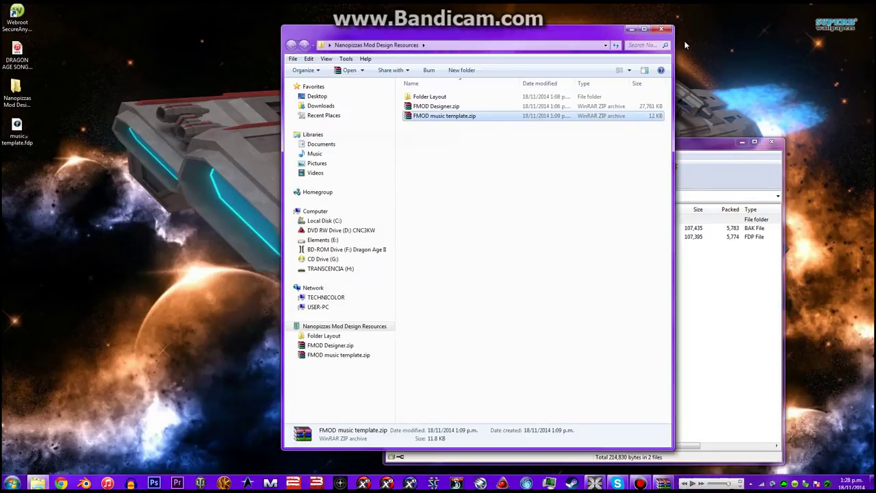
double_click(463, 116)
left_click(402, 18)
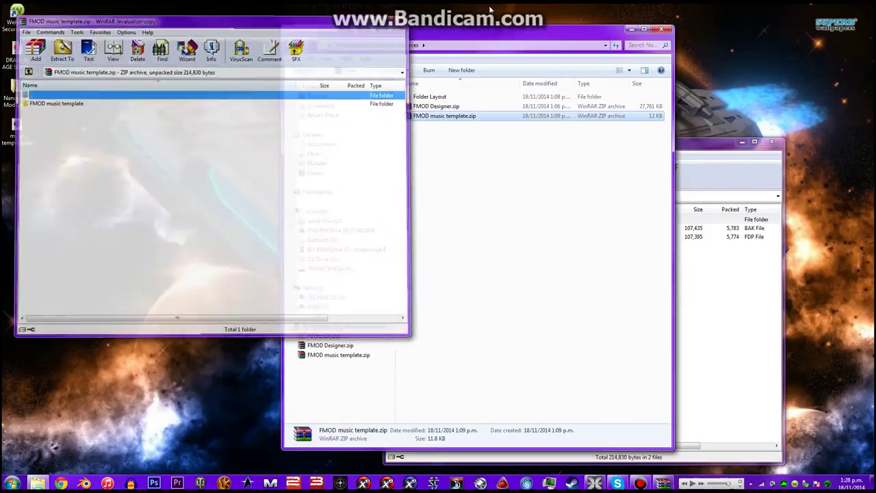
Move the resources folder and the music template archive windows apart, and close both
left_click_drag(608, 56, 440, 59)
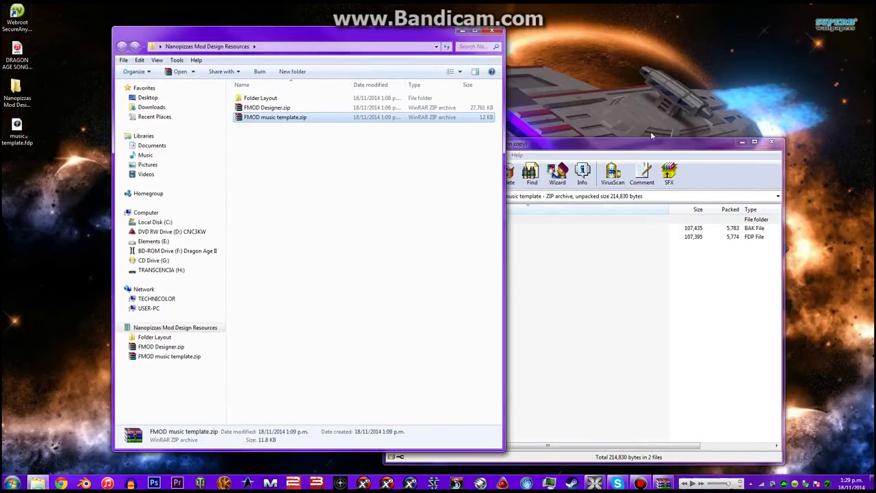
left_click(640, 148)
left_click_drag(640, 148, 715, 80)
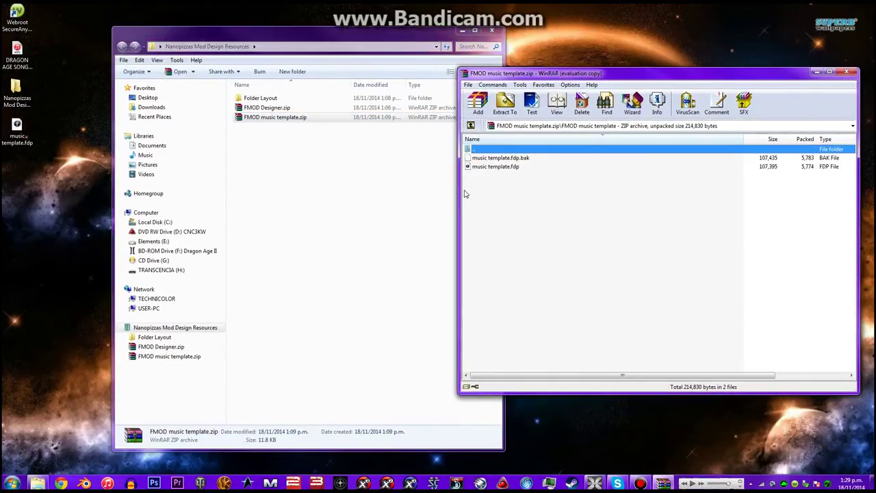
left_click_drag(460, 189, 516, 190)
left_click(342, 207)
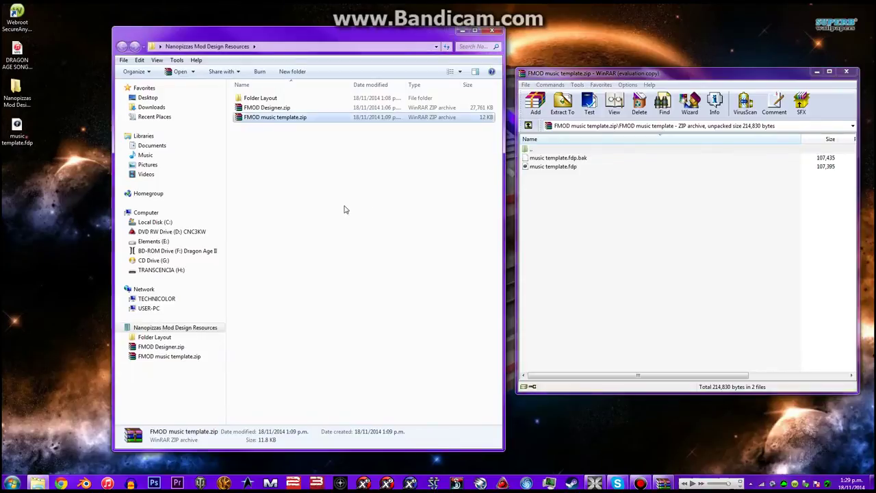
left_click(492, 30)
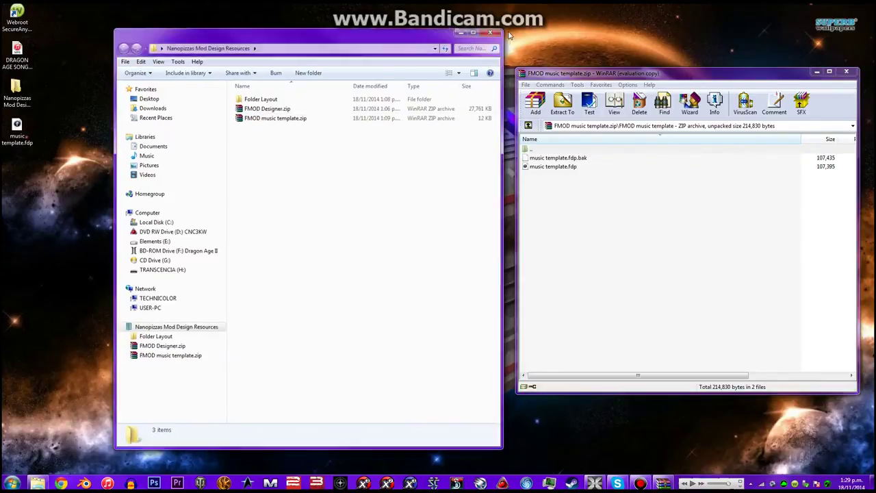
left_click(846, 72)
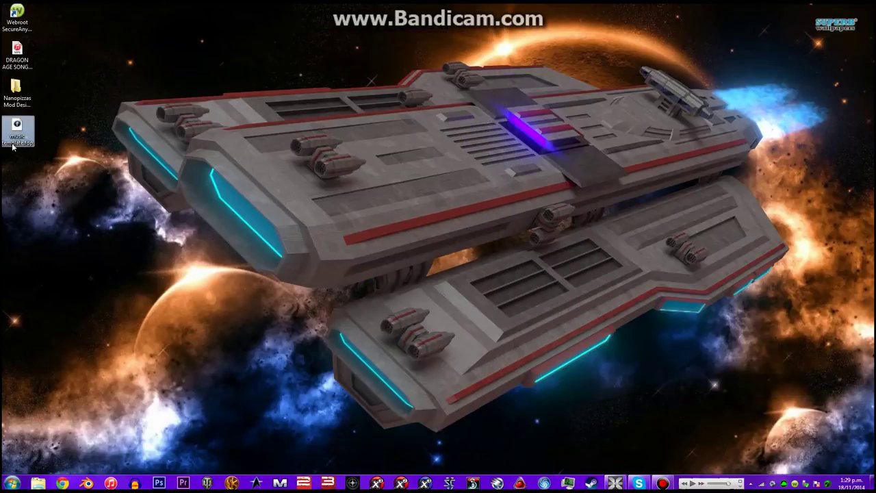
Launch fmod_designer.exe from C:\Program Files (x86)\FMOD SoundSystem\FMOD Designer and dismiss the Message Log
left_click(39, 483)
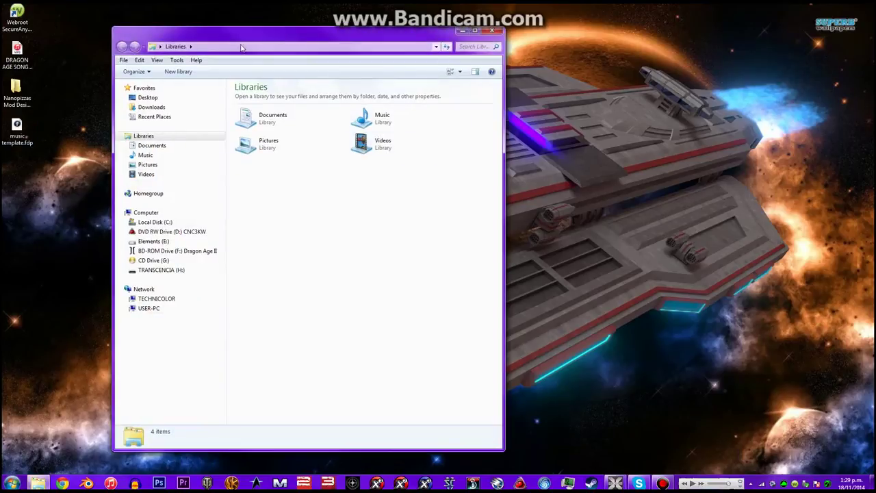
left_click_drag(231, 41, 481, 35)
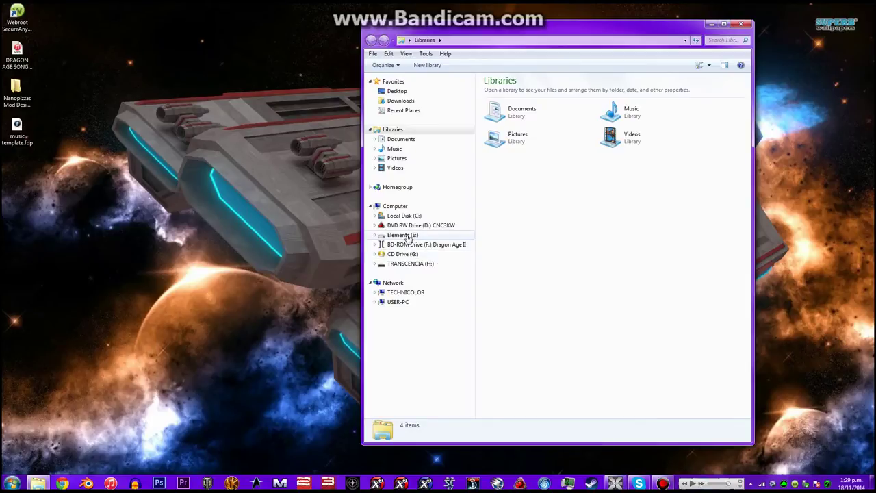
left_click(419, 215)
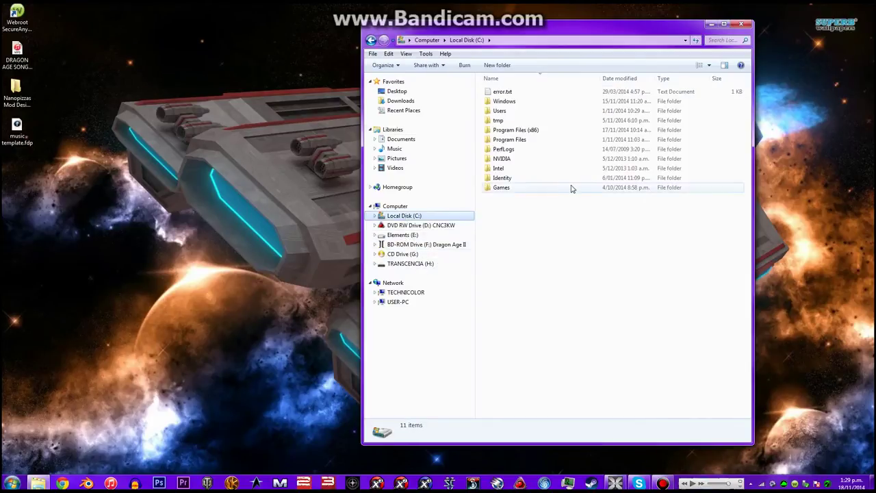
double_click(532, 130)
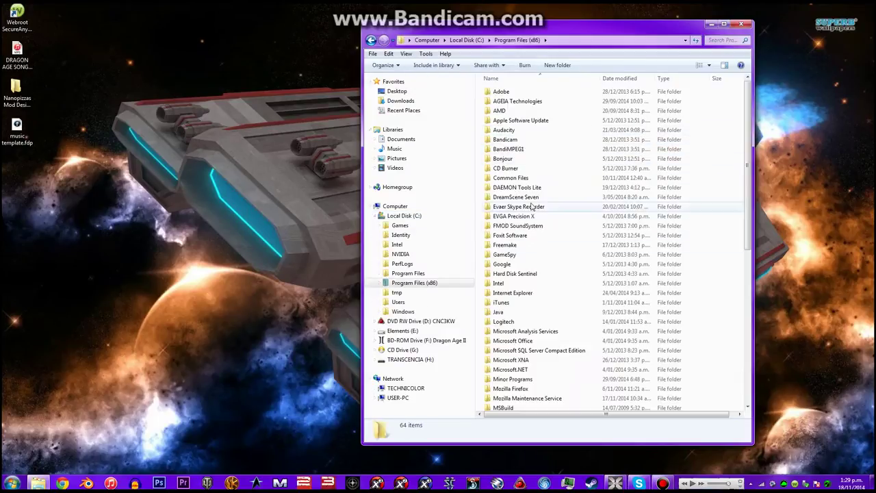
double_click(543, 225)
double_click(505, 96)
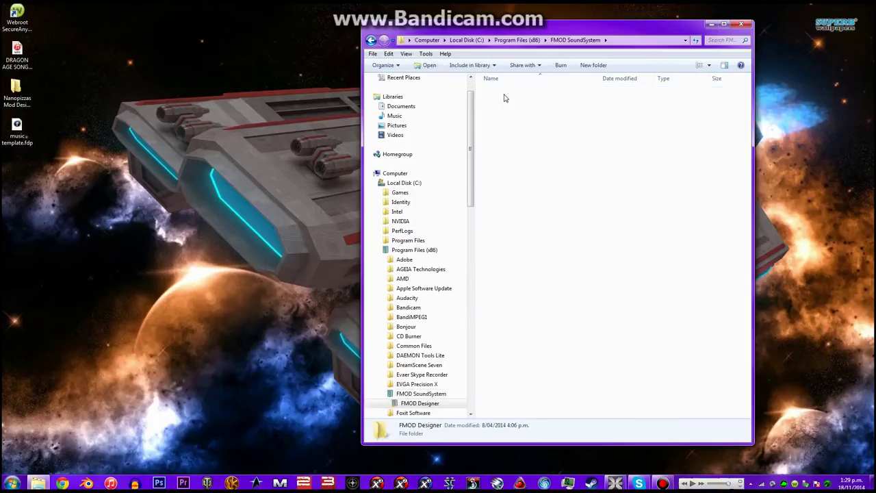
double_click(520, 124)
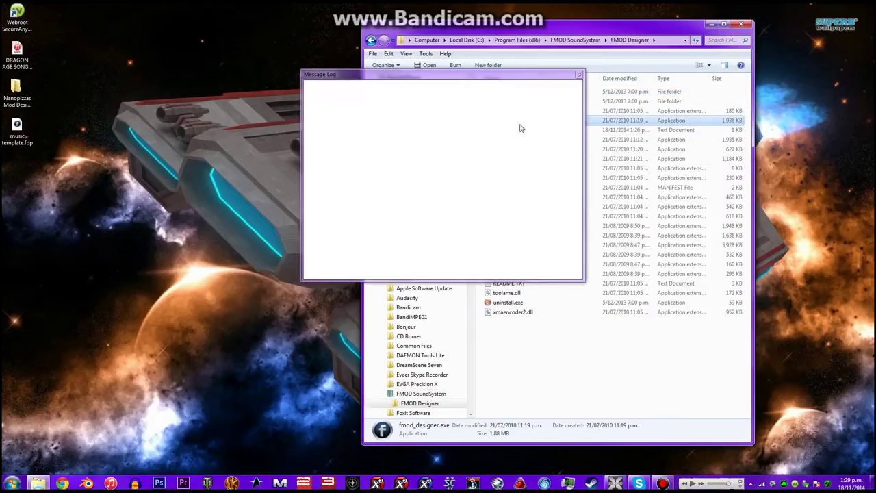
left_click(220, 183)
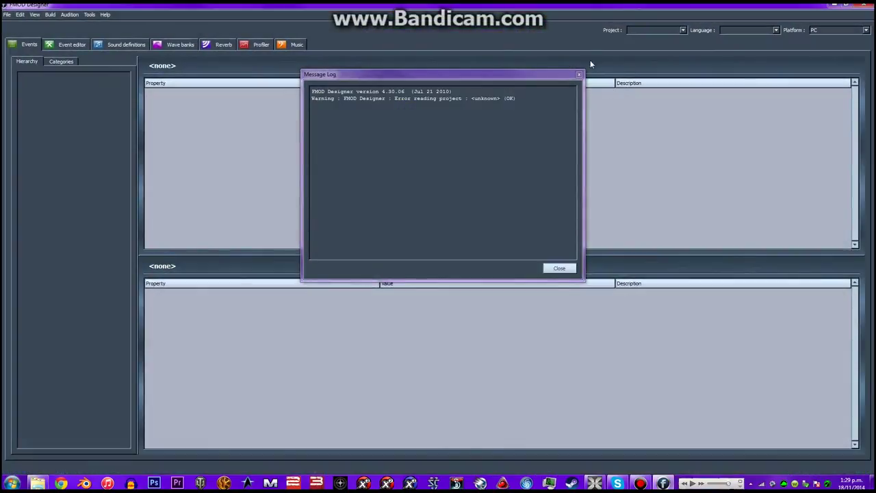
left_click(579, 74)
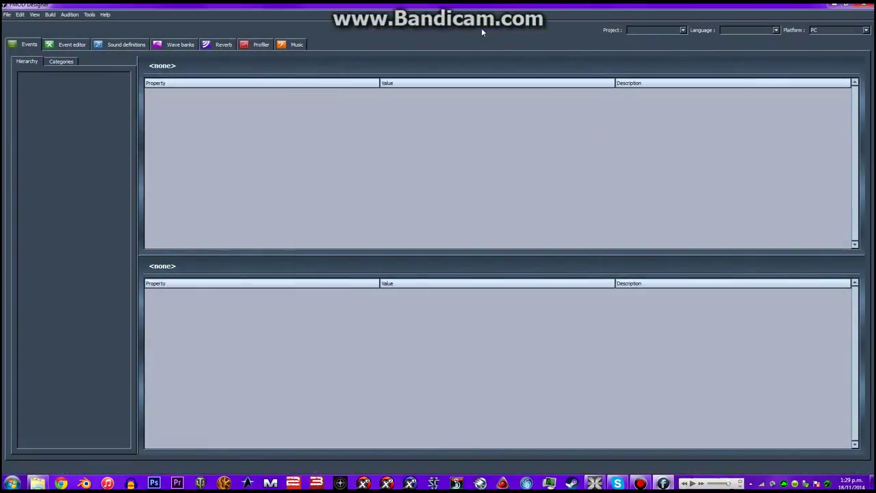
Open the music template.fdp project from the desktop in FMOD Designer
left_click(7, 15)
left_click(27, 33)
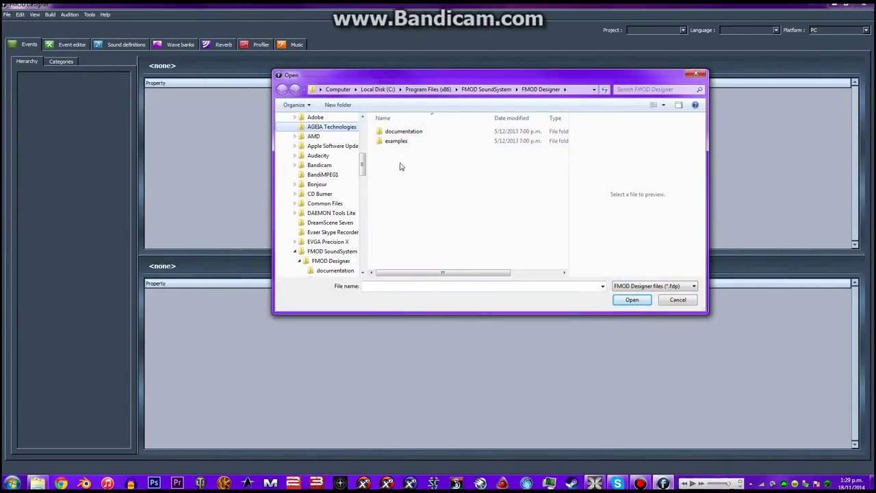
scroll(322, 192, "up", 10)
left_click(307, 130)
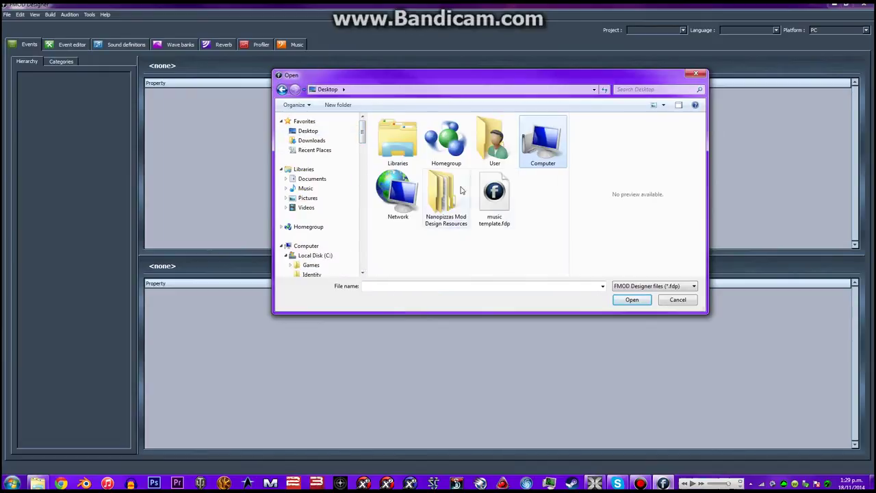
left_click(494, 195)
left_click(629, 299)
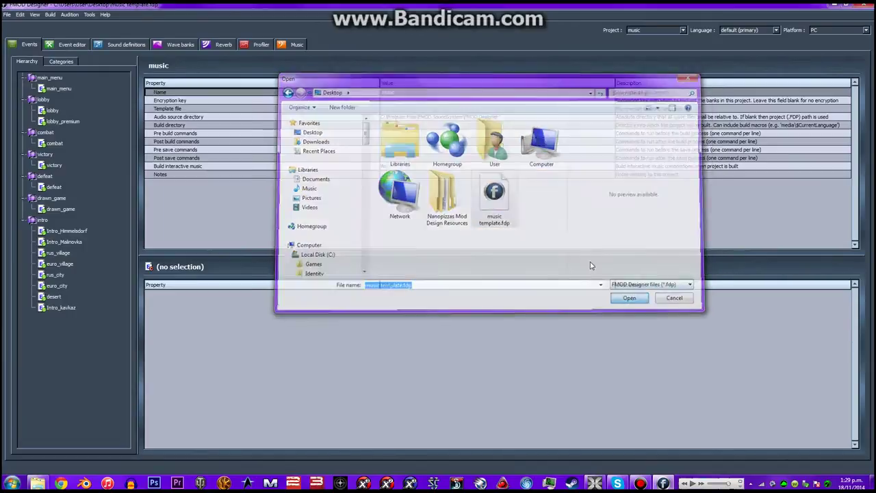
Examine the properties of the main_menu, lobby and lobby_premium events in the project hierarchy
left_click(60, 88)
left_click(60, 121)
left_click(53, 110)
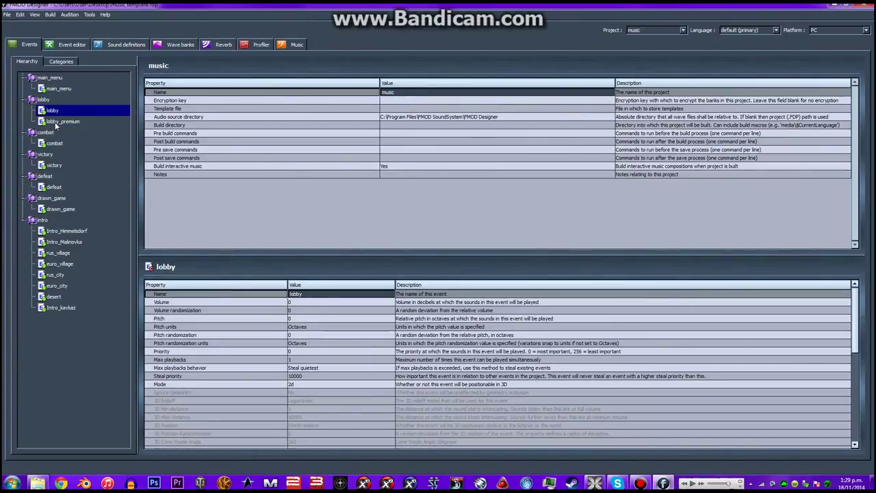
left_click(59, 89)
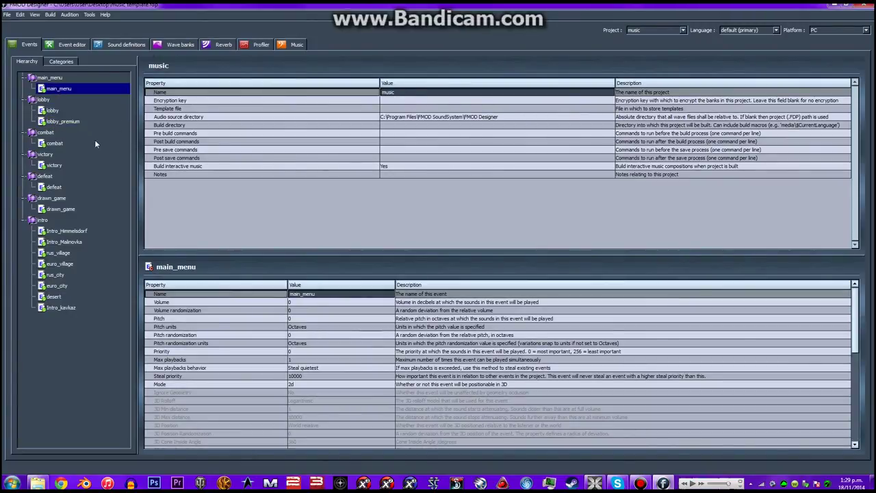
left_click(55, 112)
left_click(62, 122)
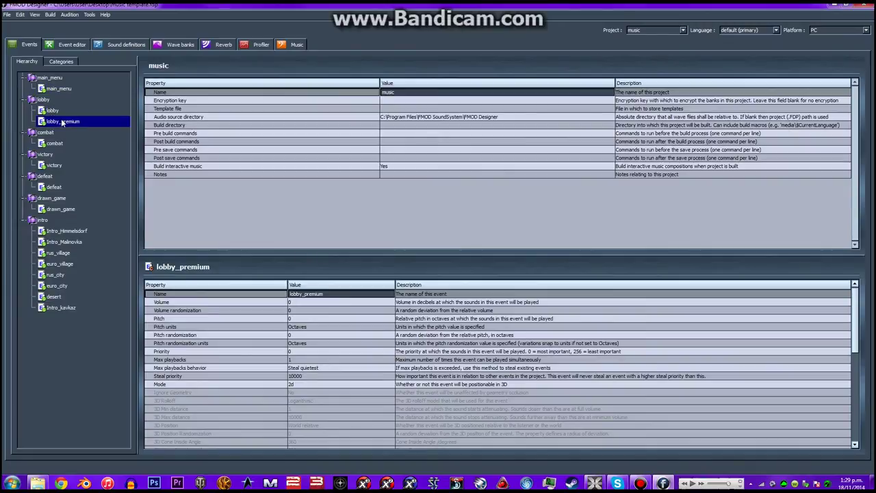
Examine the properties of the intro group's map events, from Intro_Malinovka and the village and city events down to desert and Intro_kavkaz
left_click(62, 45)
left_click(28, 45)
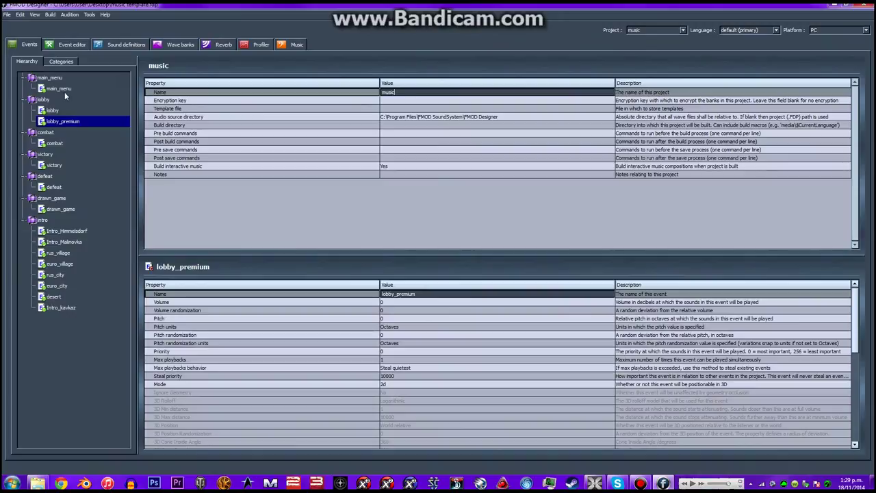
left_click(61, 243)
left_click(59, 263)
left_click(57, 286)
left_click(63, 307)
left_click(59, 264)
left_click(65, 308)
left_click(60, 297)
left_click(60, 285)
left_click(64, 274)
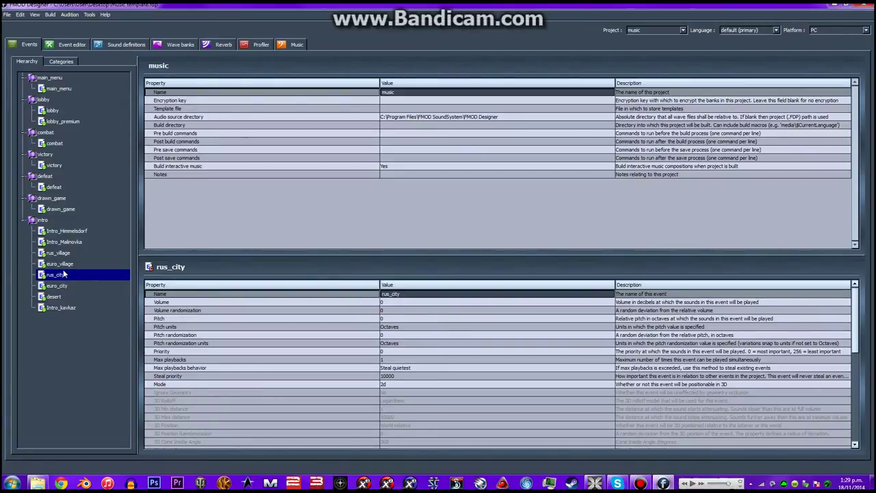
left_click(60, 264)
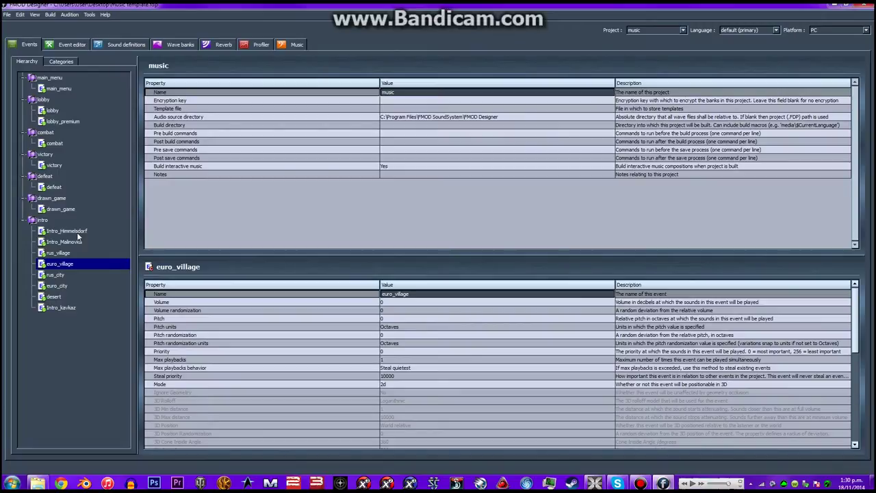
left_click(65, 254)
left_click(61, 242)
left_click(55, 286)
left_click(67, 296)
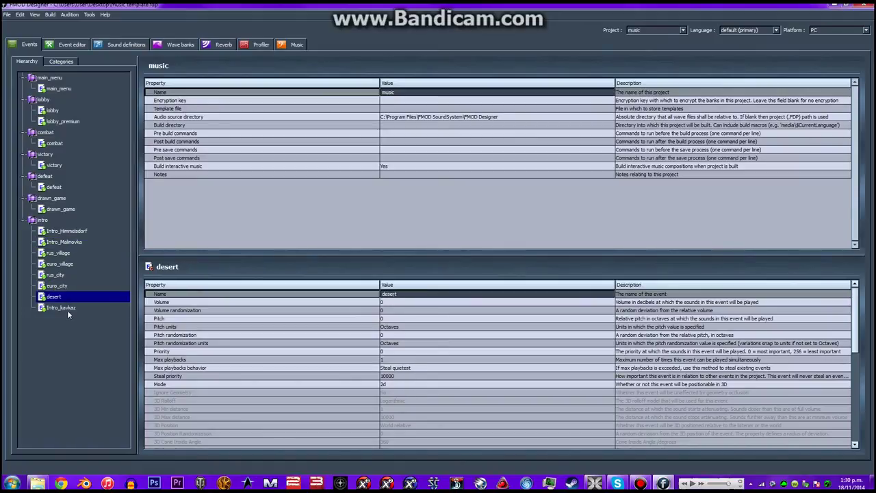
left_click(65, 307)
Compare the properties of the lobby and lobby_premium events in the lobby group
left_click(70, 120)
left_click(65, 111)
left_click(74, 122)
left_click(60, 112)
left_click(80, 123)
left_click(49, 109)
left_click(61, 122)
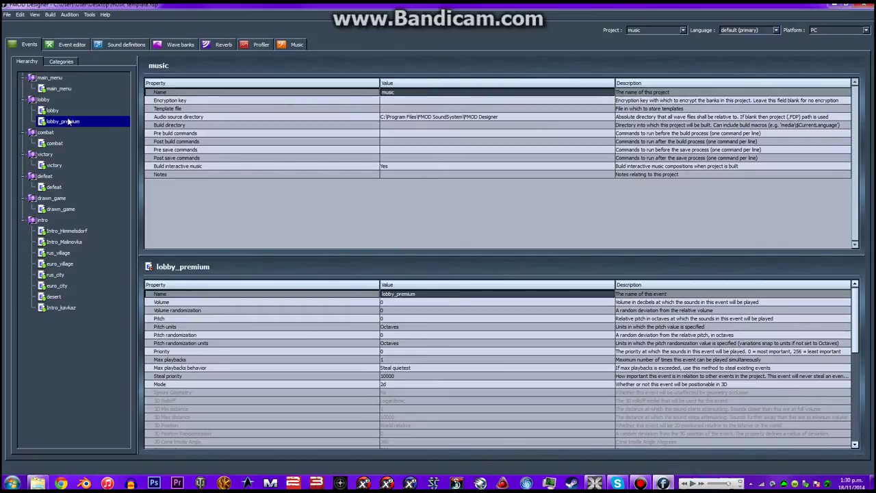
Go through the intro group's events in order, from Intro_Himmelsdorf to Intro_kavkaz, and return to desert
left_click(82, 231)
left_click(75, 242)
left_click(65, 252)
left_click(59, 243)
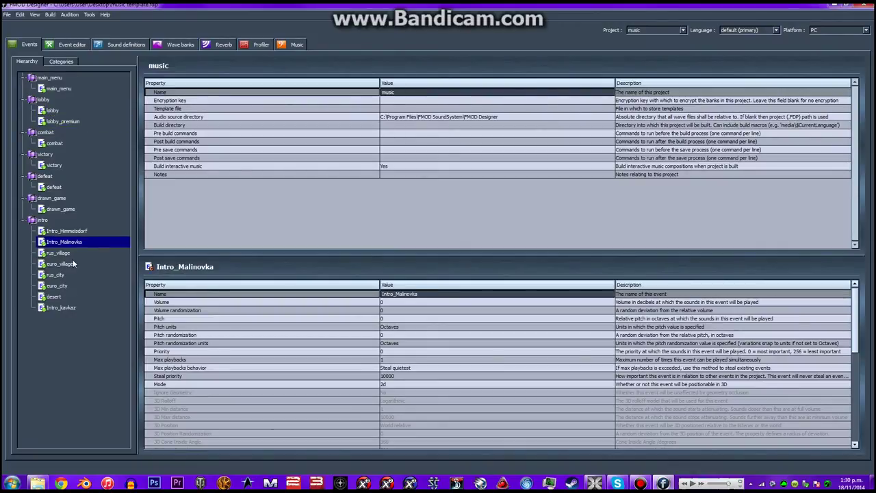
left_click(72, 264)
left_click(56, 275)
left_click(58, 285)
left_click(54, 296)
left_click(60, 307)
left_click(57, 295)
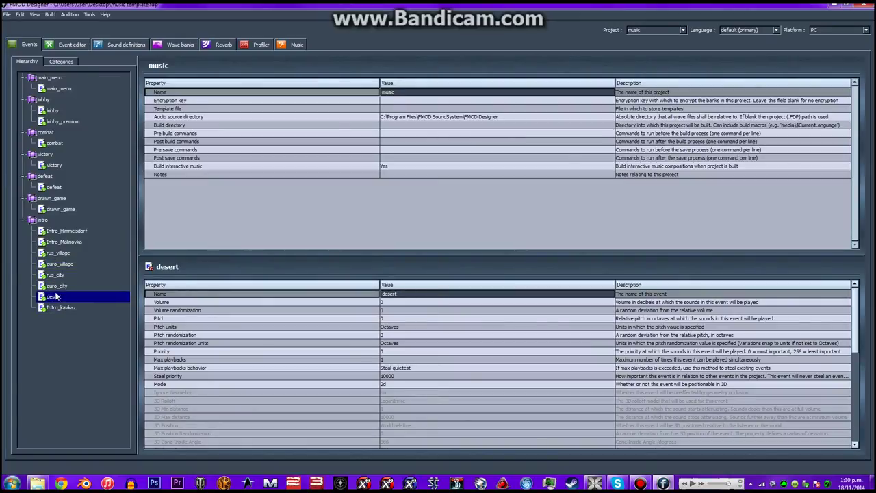
Compare the rus_city, euro_city, desert and Intro_kavkaz events in the intro group
left_click(60, 286)
left_click(61, 306)
left_click(60, 300)
left_click(76, 308)
left_click(76, 287)
left_click(81, 308)
left_click(75, 276)
left_click(79, 286)
left_click(79, 308)
Review the intro group's city and village events together with Intro_Himmelsdorf and Intro_Malinovka
left_click(71, 285)
left_click(70, 275)
left_click(68, 263)
left_click(68, 253)
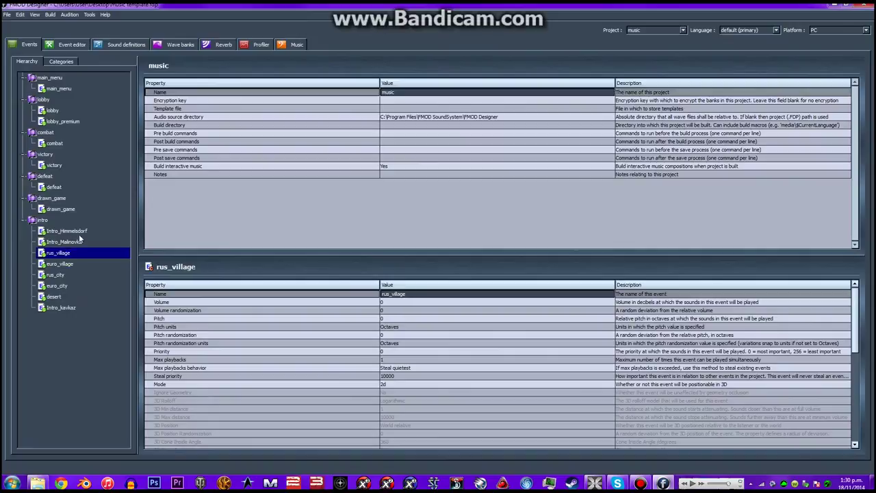
left_click(80, 235)
left_click(86, 241)
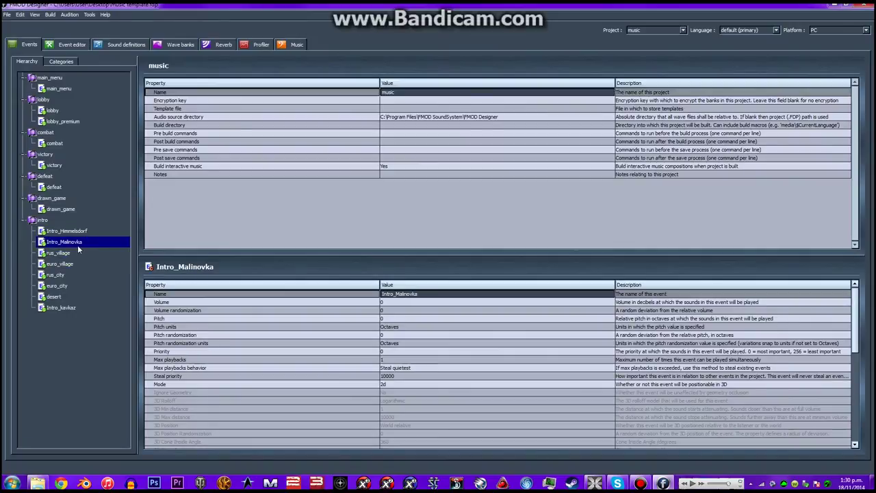
left_click(77, 253)
left_click(81, 264)
left_click(76, 275)
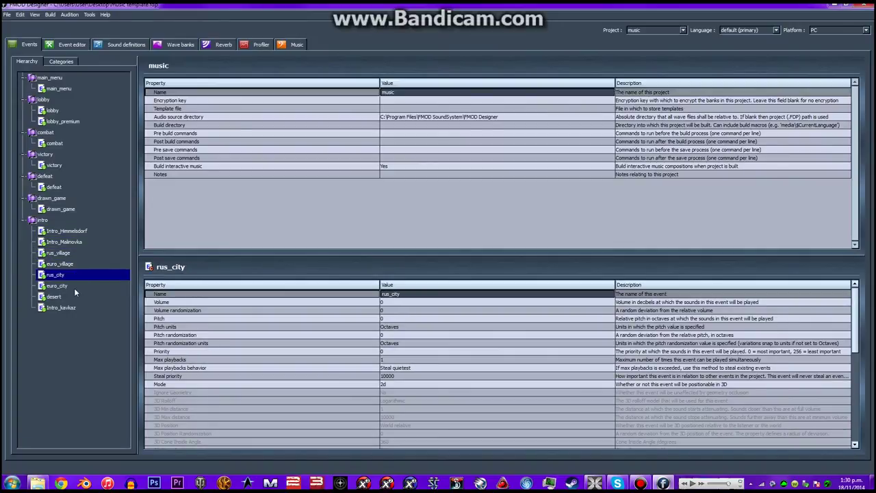
Open the Intro_Malinovka event in the event editor
left_click(69, 232)
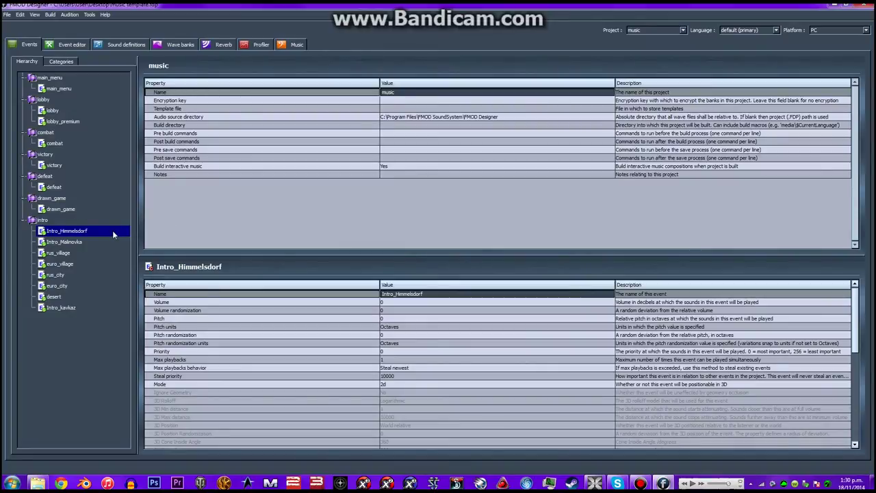
left_click(69, 243)
left_click(69, 243)
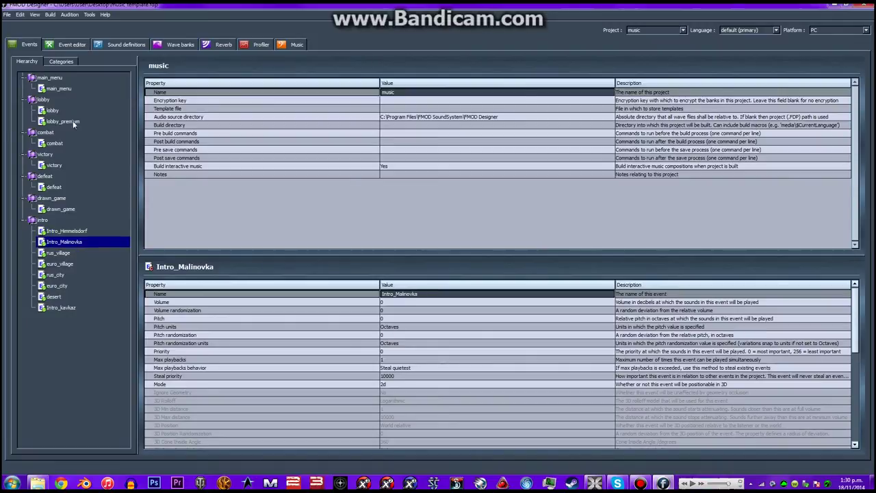
left_click(68, 45)
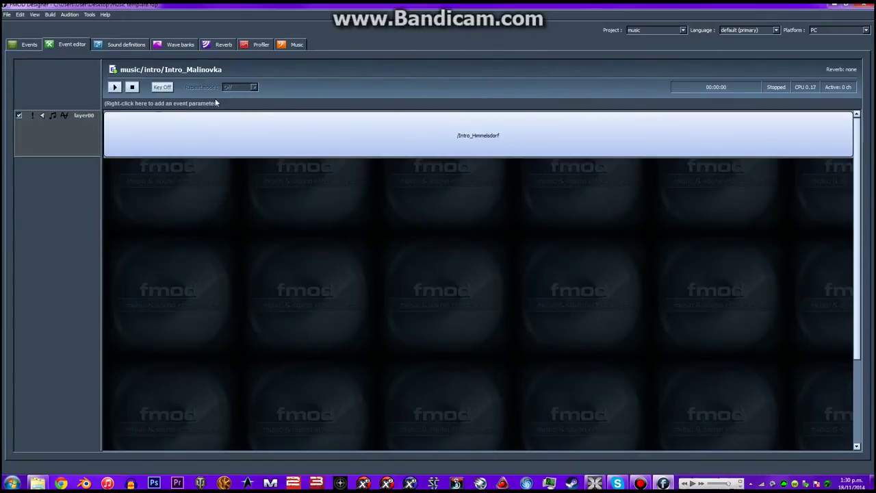
left_click(29, 44)
left_click(72, 45)
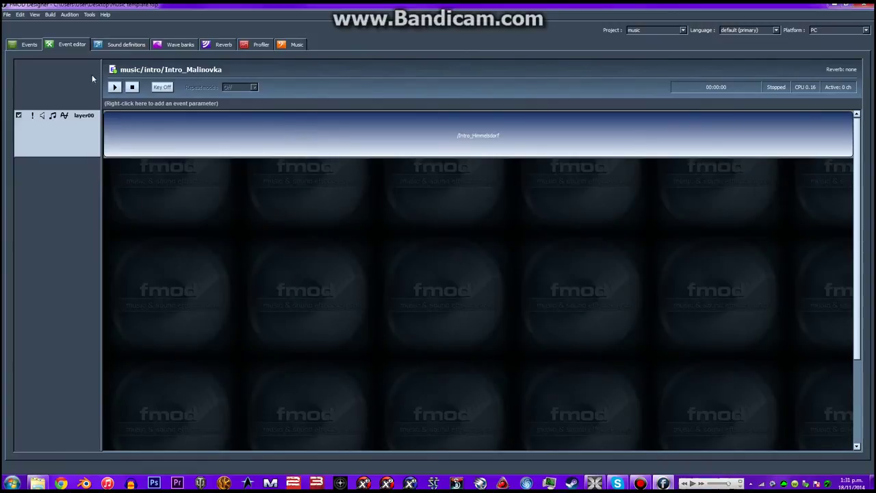
right_click(395, 121)
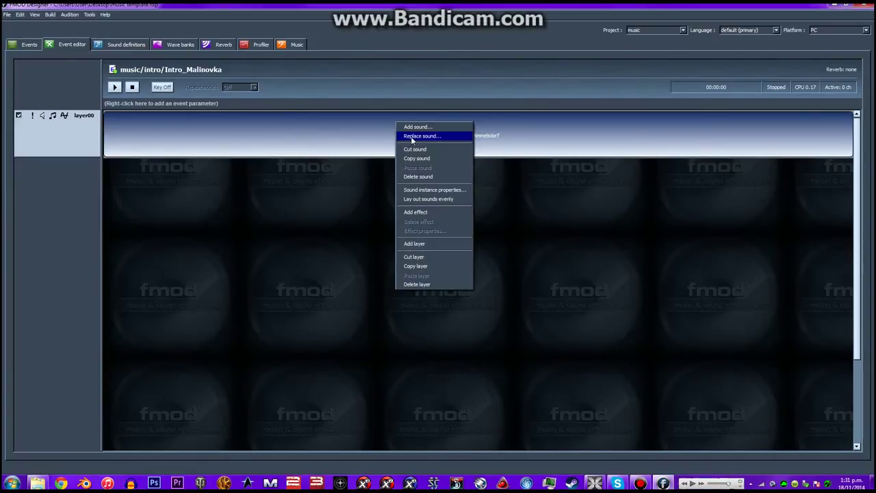
left_click(412, 136)
scroll(456, 234, "down", 1)
left_click(493, 306)
Replace the sound on layer00 of the Intro_Malinovka event with the Intro_Malinovka sound definition
right_click(471, 134)
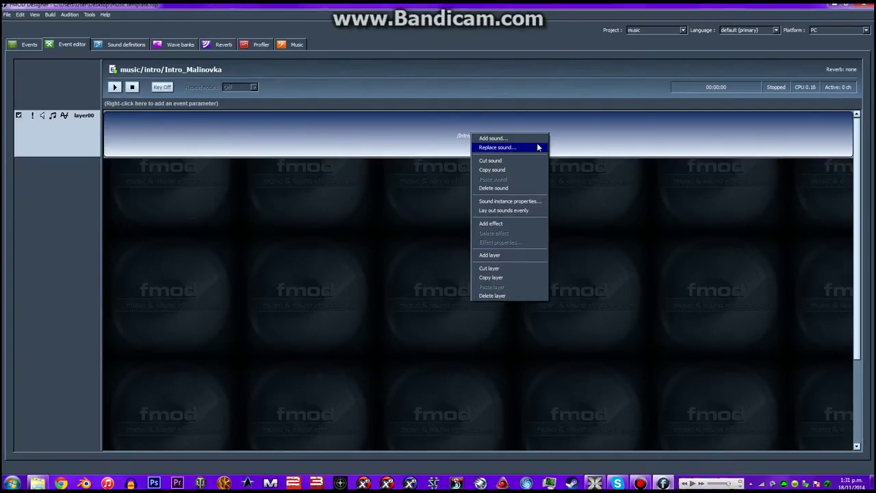
left_click(537, 148)
scroll(430, 253, "down", 1)
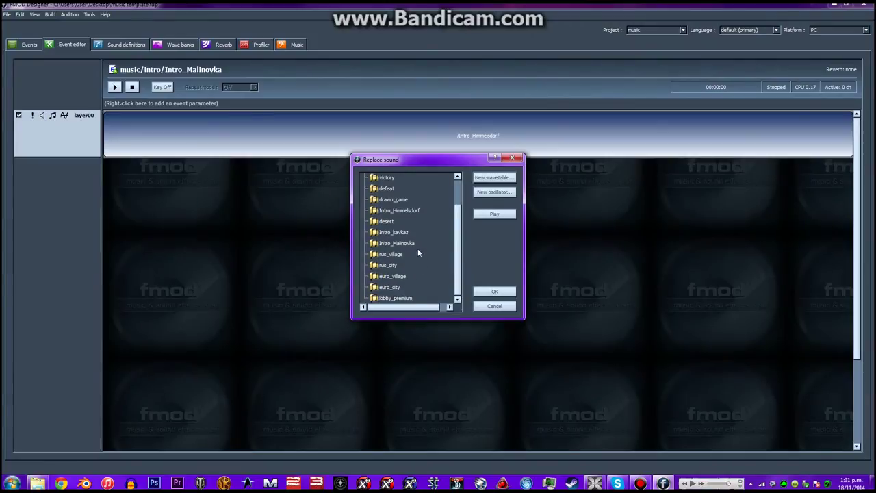
left_click(413, 244)
left_click(494, 291)
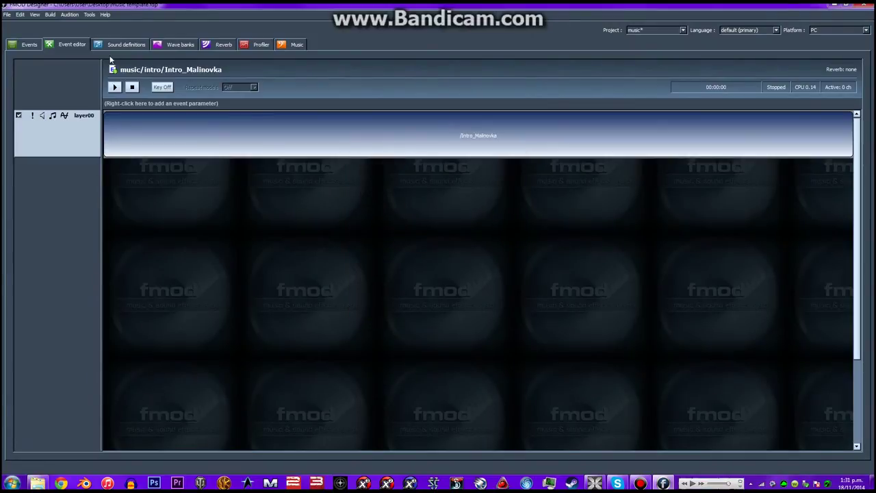
Check the Intro_Himmelsdorf event in the event editor and return to the event hierarchy
left_click(31, 45)
left_click(70, 232)
left_click(62, 45)
left_click(29, 44)
Replace the sound on layer00 of the Intro_Malinovka event with the Intro_Himmelsdorf sound definition and return to the event hierarchy
left_click(61, 243)
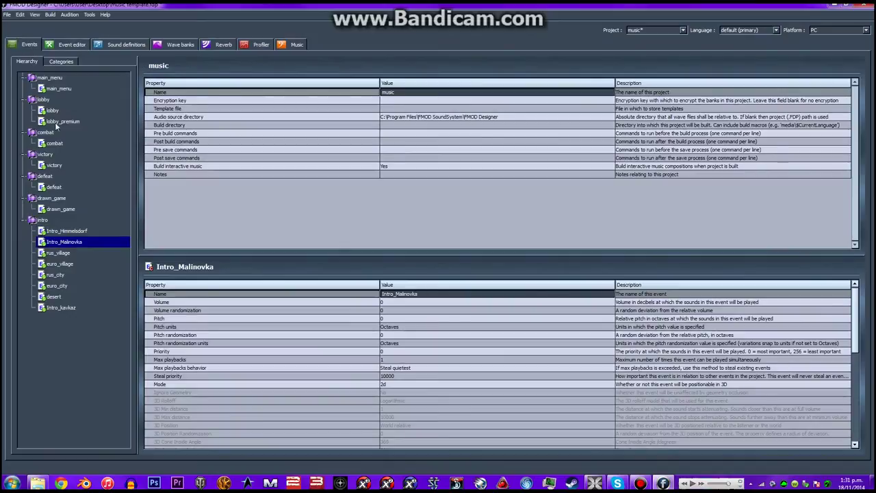
left_click(61, 45)
right_click(363, 136)
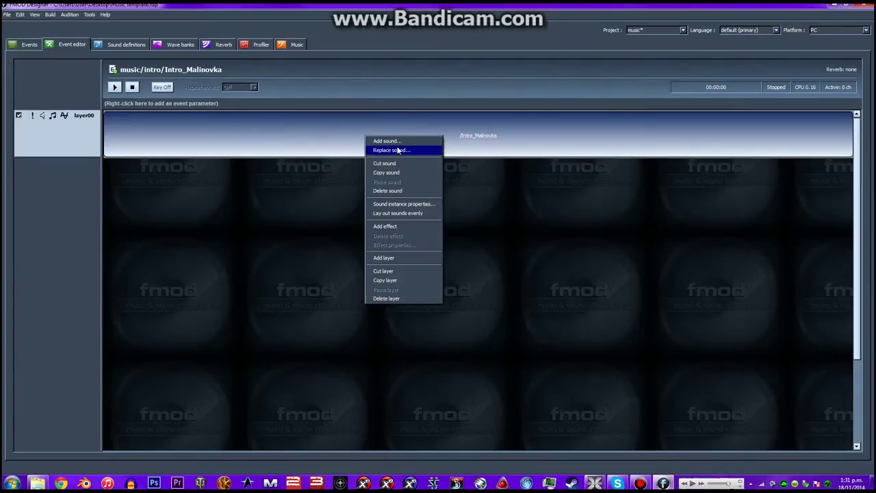
left_click(400, 150)
double_click(403, 216)
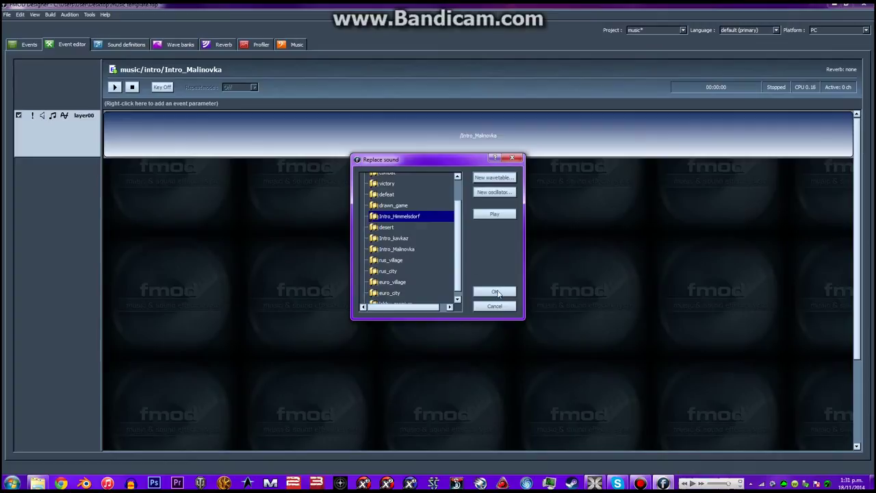
left_click(14, 45)
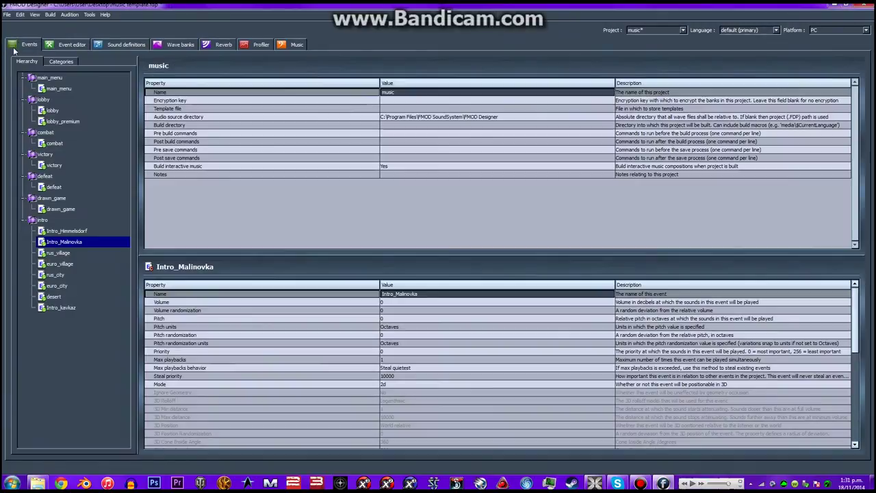
Compare the lobby and lobby_premium events, and inspect the lobby event's sound layer in the event editor
left_click(57, 121)
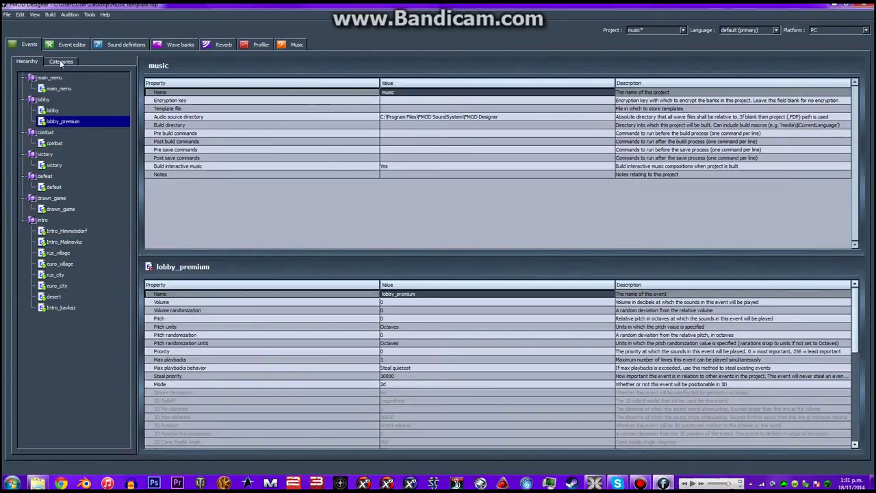
left_click(63, 113)
left_click(66, 122)
left_click(63, 112)
left_click(63, 121)
left_click(65, 45)
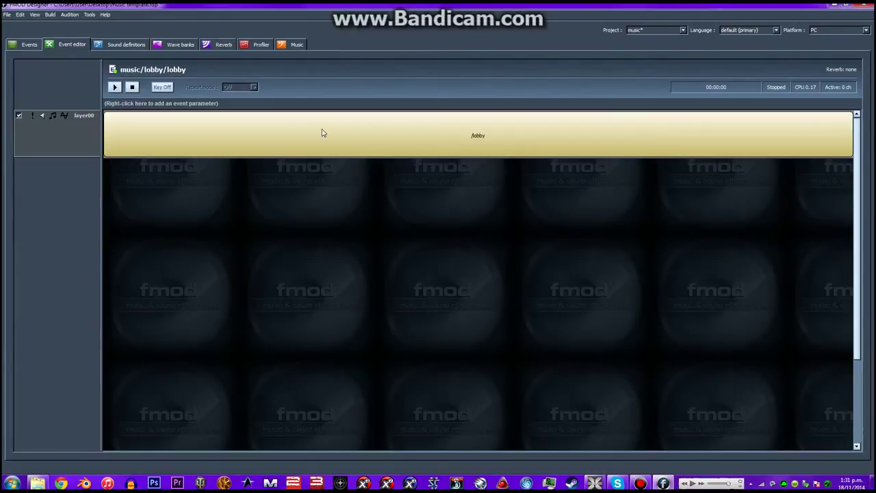
right_click(325, 132)
left_click(266, 178)
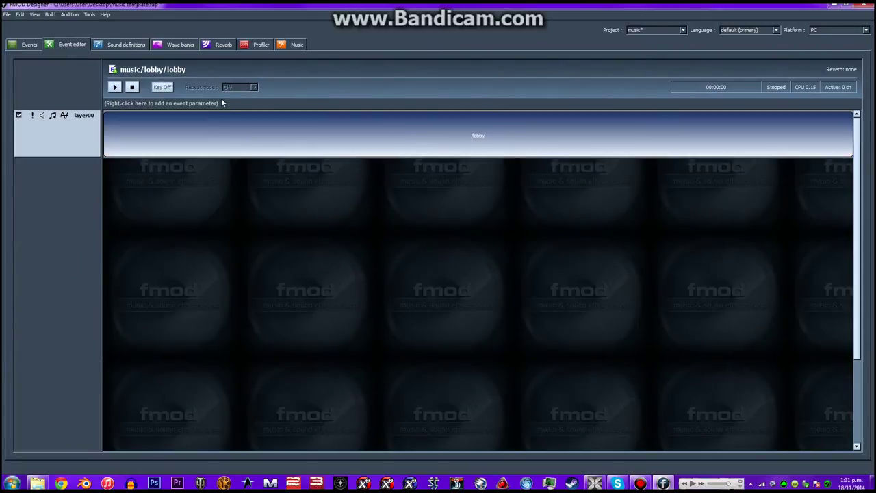
left_click(31, 46)
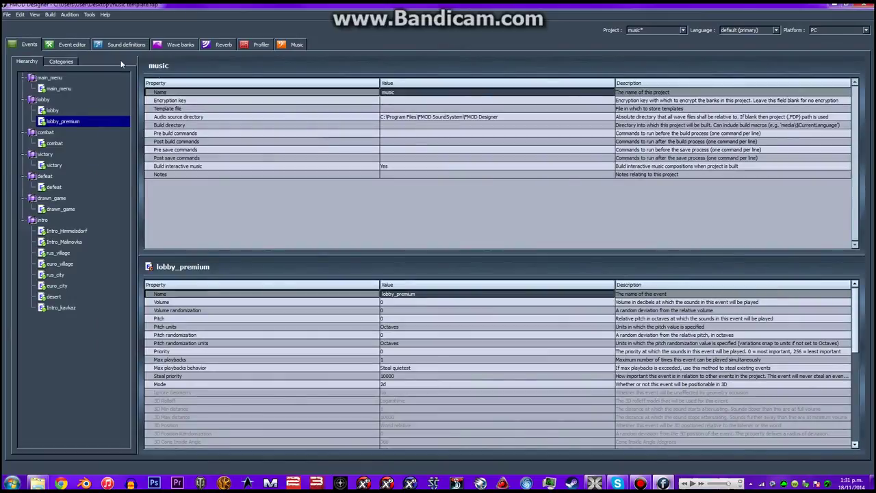
Examine the sound definitions one by one from main_menu to Intro_Malinovka, including their properties and waveform lists
left_click(115, 45)
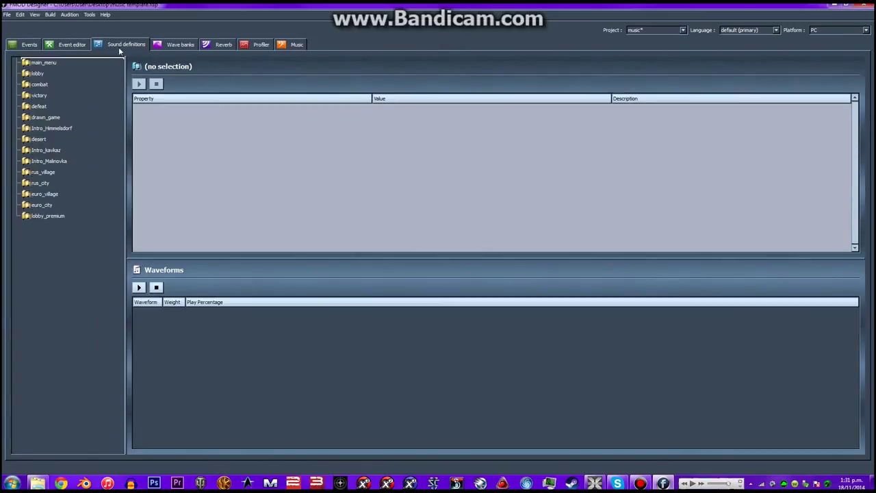
left_click(51, 64)
left_click(42, 74)
left_click(44, 84)
left_click(47, 95)
left_click(46, 106)
left_click(45, 117)
left_click(45, 128)
left_click(46, 139)
left_click(48, 150)
left_click(51, 162)
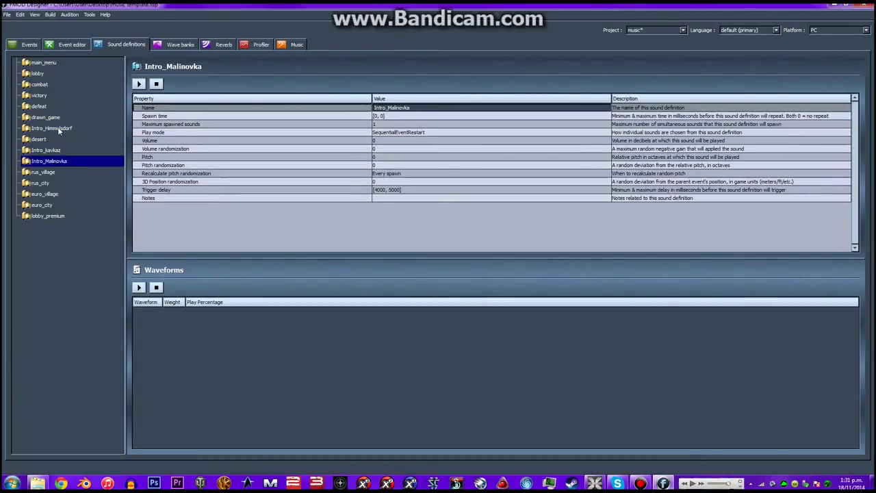
Open the folder browser for the music project's audio source directory and enlarge its window
left_click(60, 46)
left_click(30, 45)
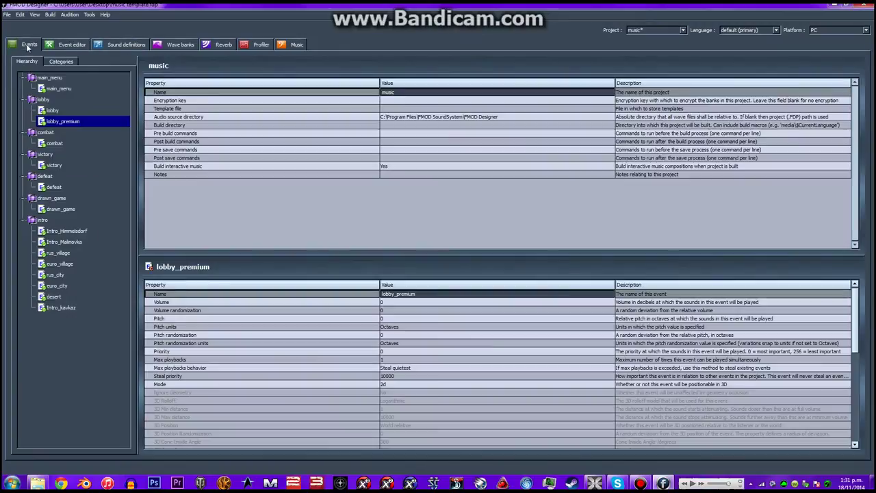
left_click(306, 118)
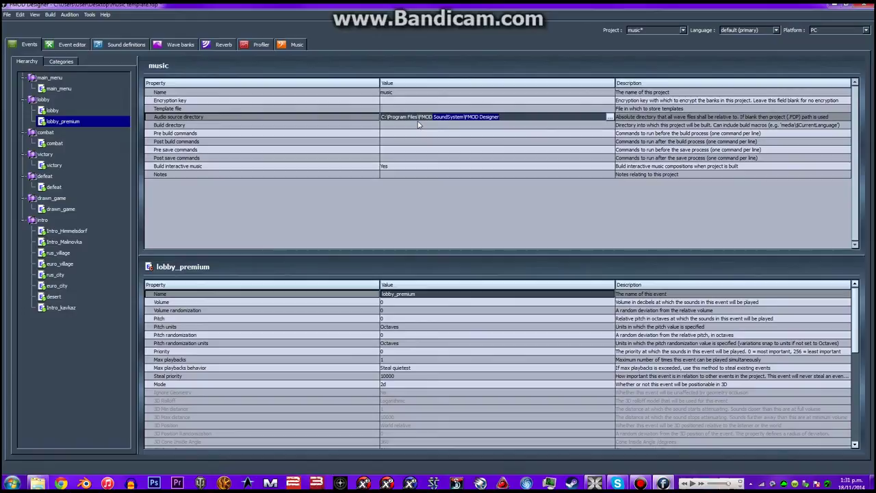
left_click(609, 117)
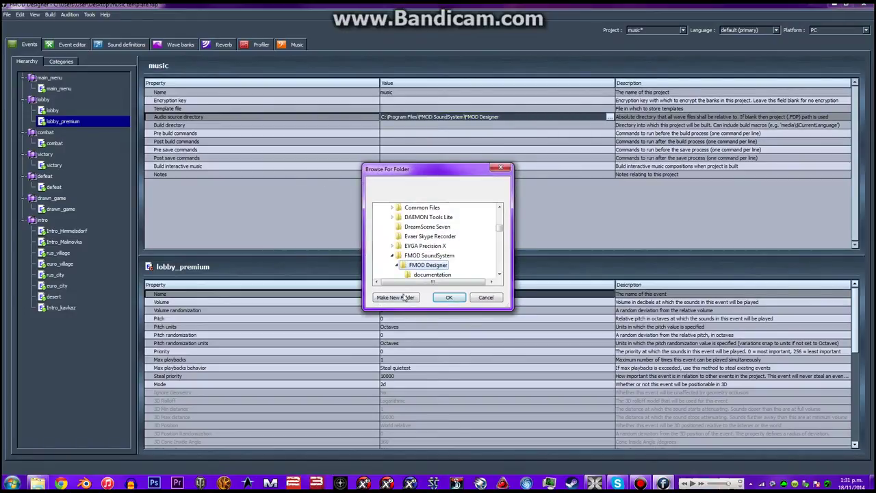
left_click_drag(502, 229, 502, 205)
left_click_drag(519, 313, 782, 434)
left_click_drag(582, 162, 499, 65)
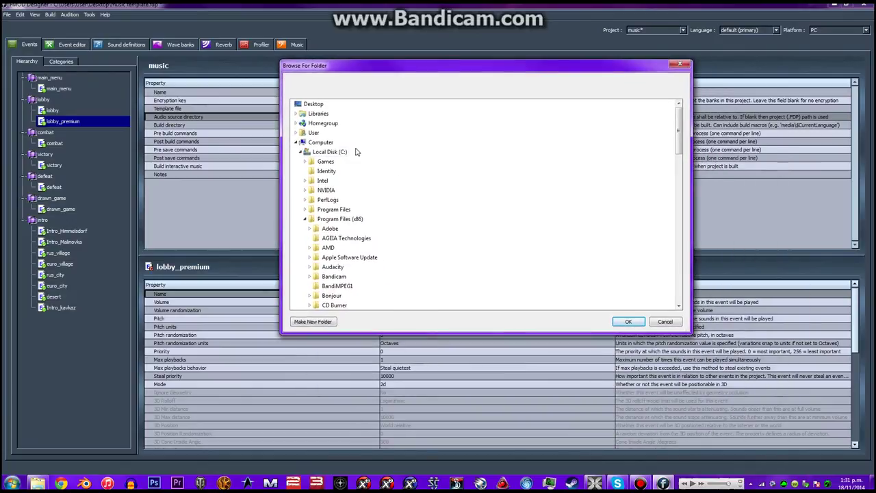
Collapse Computer in the folder tree and expand Libraries, Documents and My Documents to locate the Game Mods folder
double_click(303, 139)
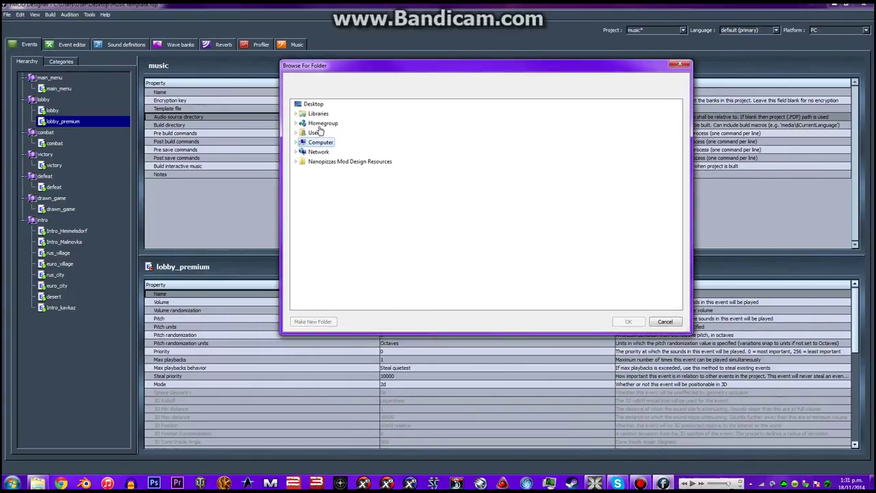
double_click(306, 115)
double_click(326, 123)
double_click(336, 133)
double_click(332, 190)
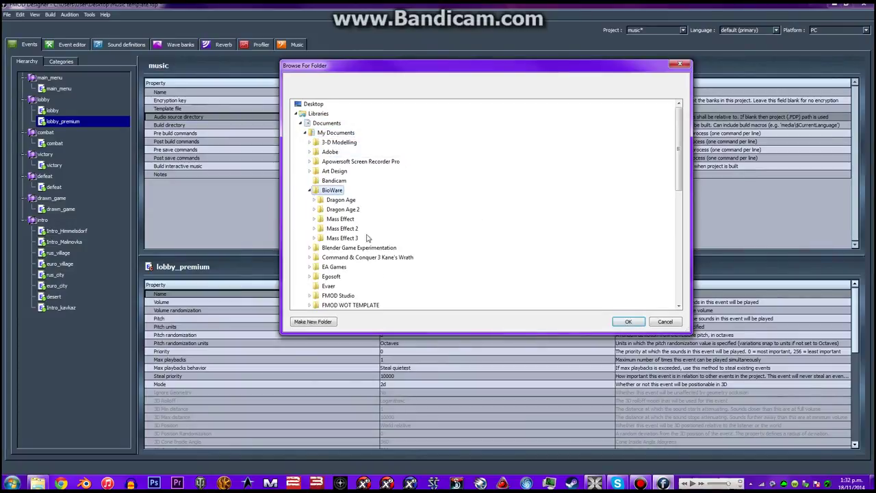
left_click(309, 190)
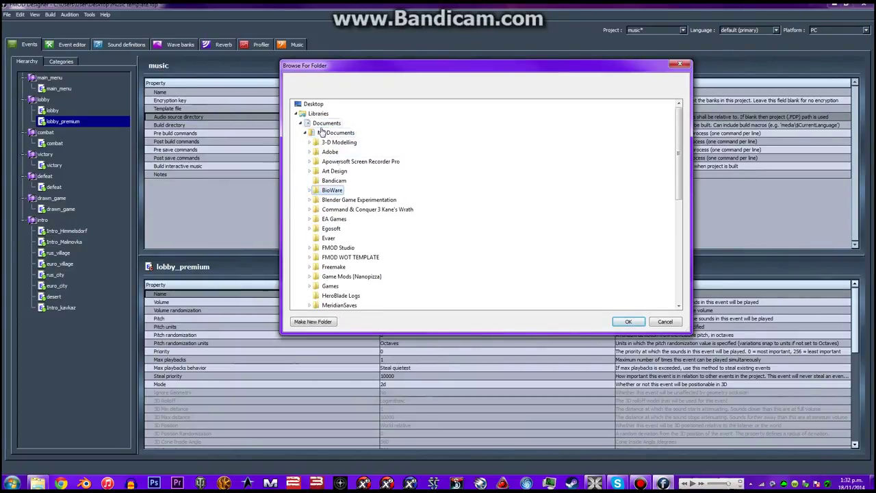
left_click(309, 191)
left_click(308, 191)
scroll(433, 160, "down", 1)
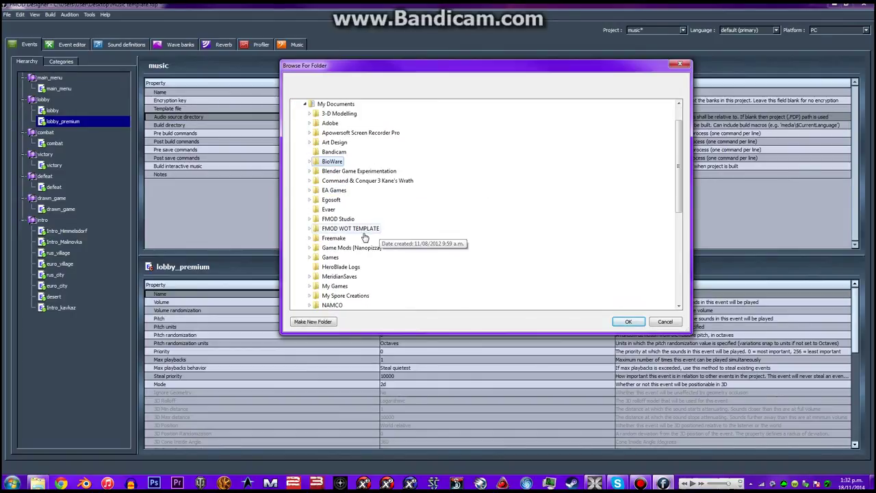
scroll(368, 251, "down", 2)
scroll(368, 250, "down", 1)
scroll(370, 250, "up", 2)
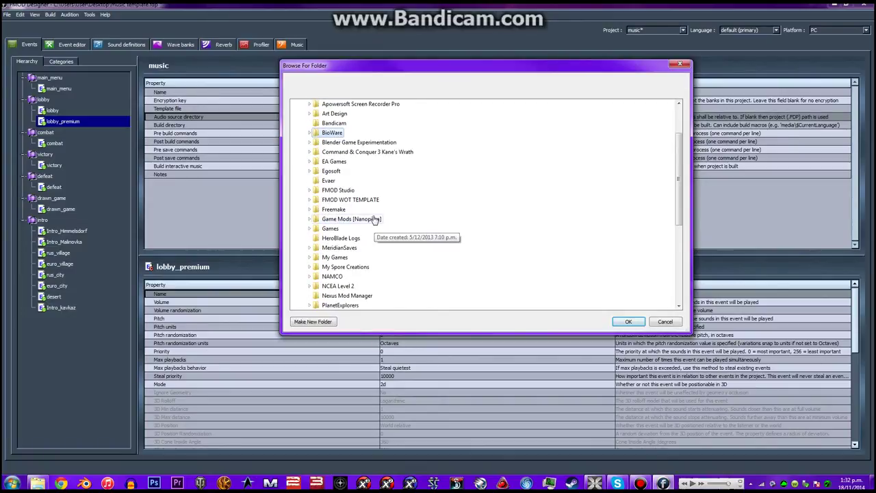
Set the audio source directory to the BioWare Music Mod folder inside Game Mods and World Of Tanks
left_click(375, 219)
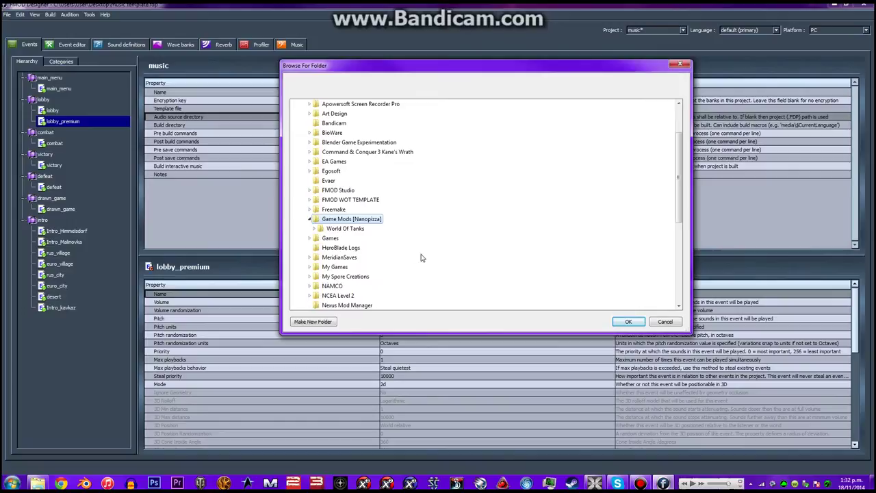
left_click(350, 289)
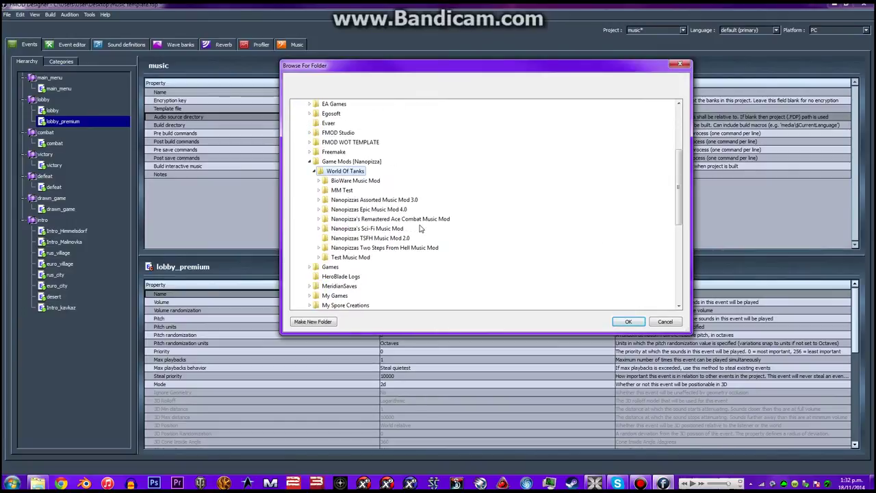
left_click(361, 181)
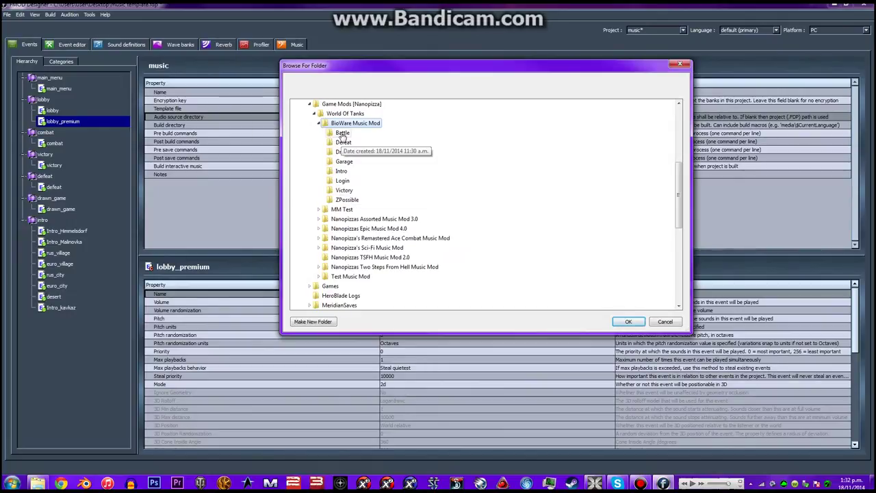
left_click(627, 321)
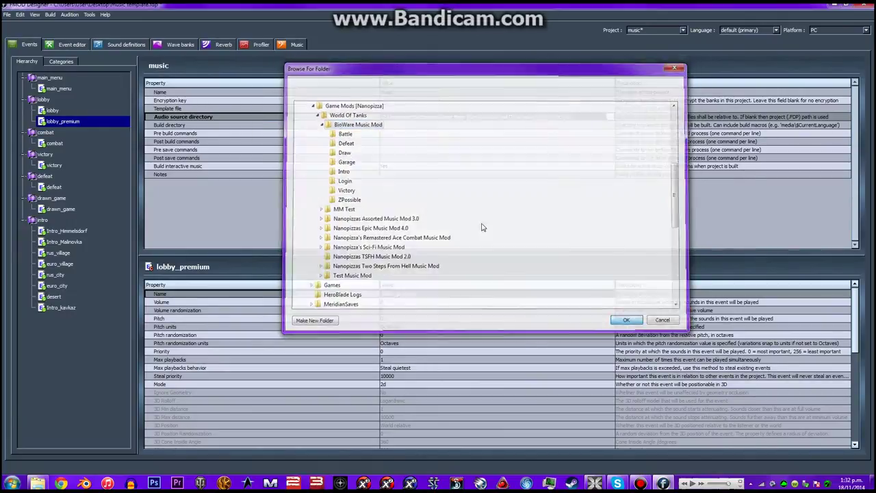
Set the music project's build directory to the Desktop folder
left_click(600, 133)
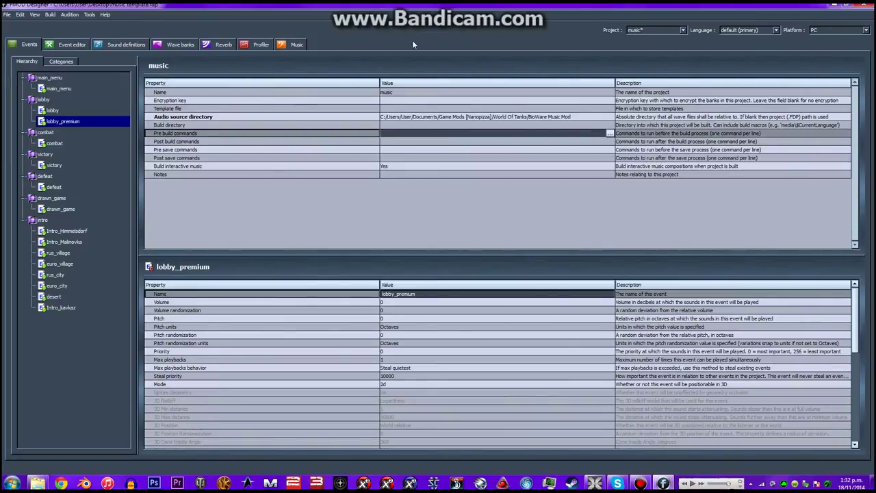
key("Up")
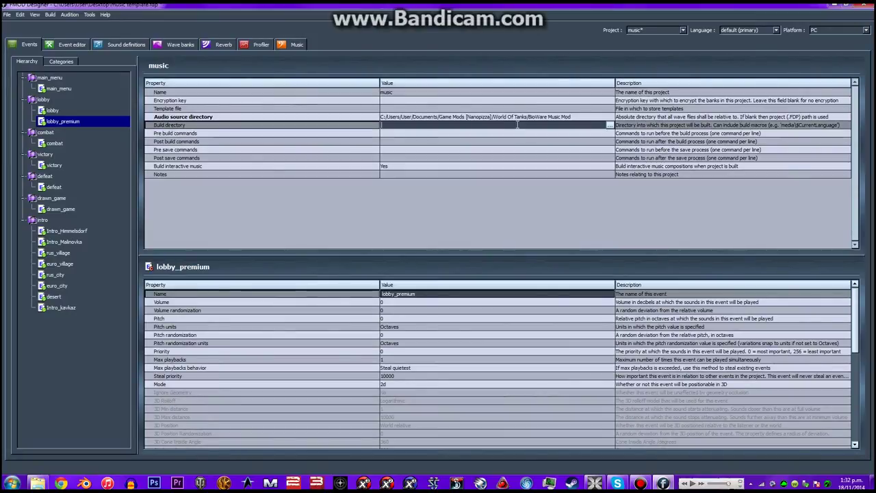
left_click(610, 125)
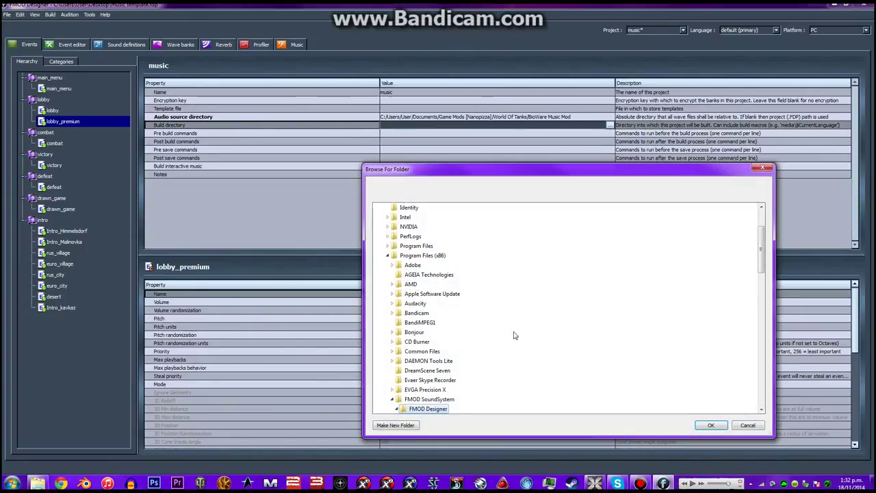
scroll(512, 332, "up", 4)
left_click(397, 208)
left_click(711, 425)
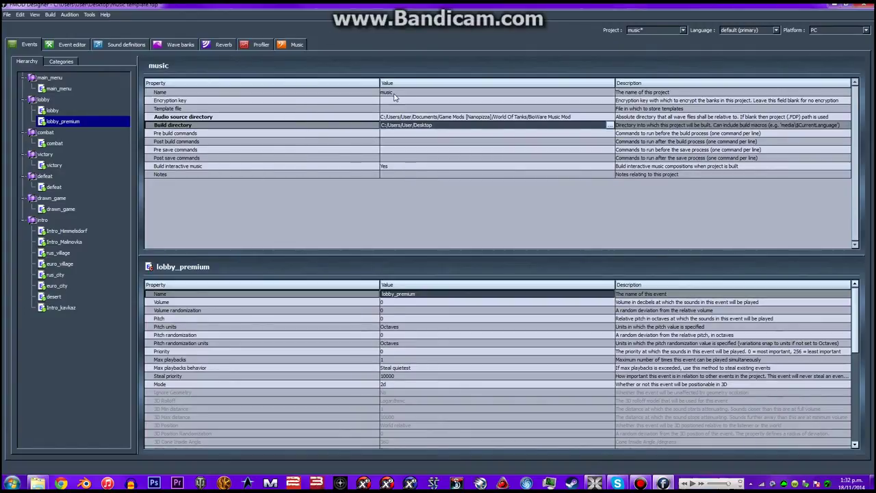
Check the lobby event in the event editor, return to the sound definitions and save the project
left_click(78, 43)
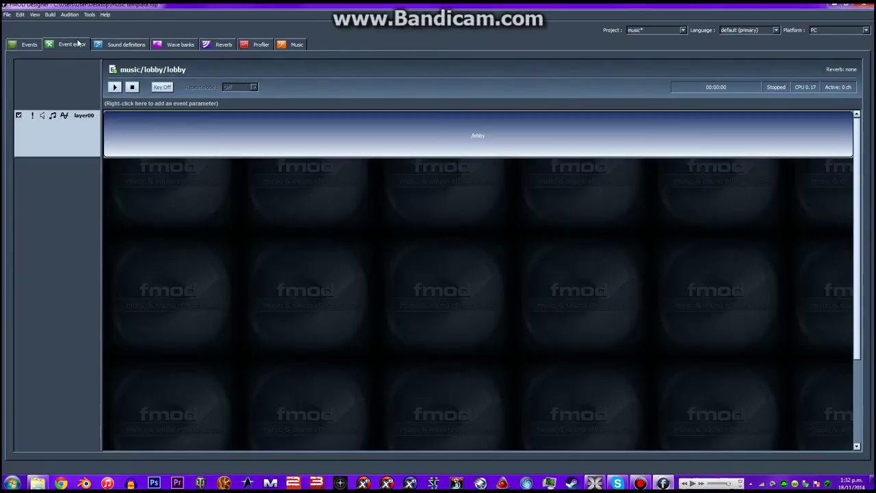
left_click(118, 45)
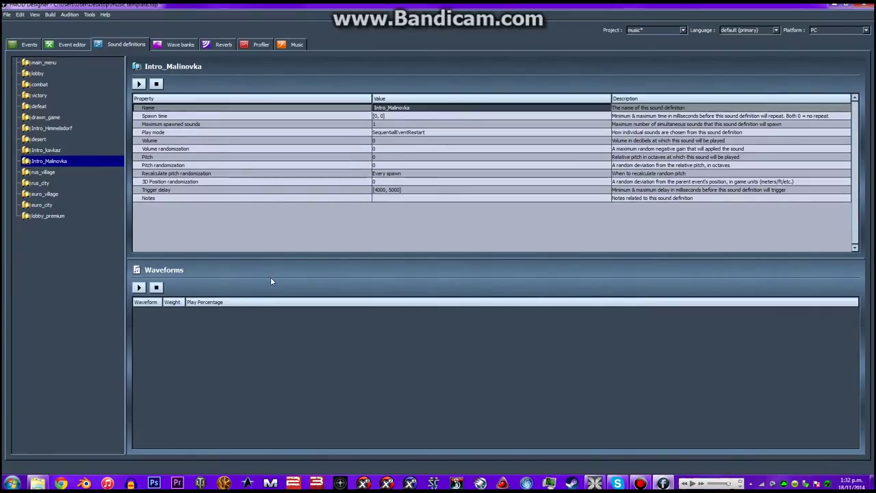
left_click(7, 15)
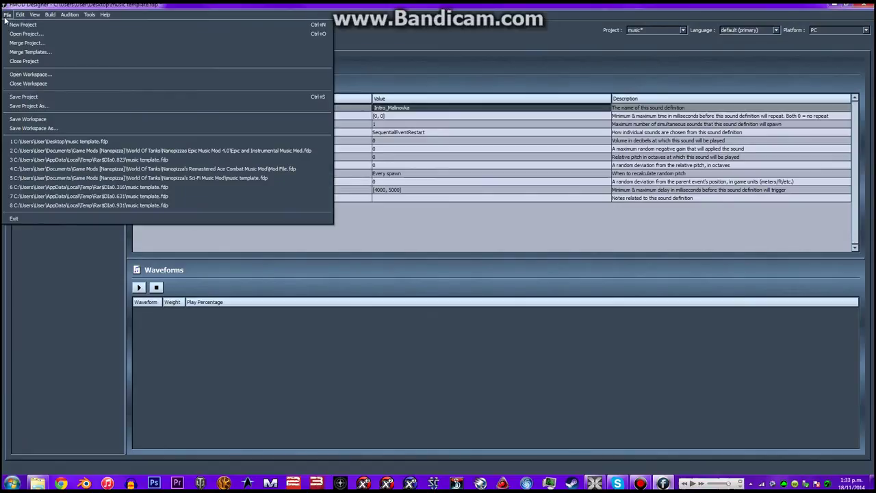
left_click(44, 100)
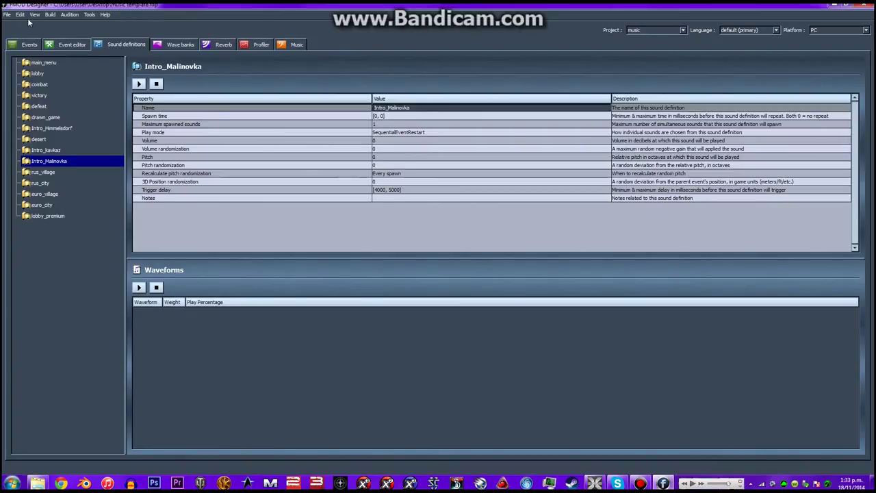
Examine the main_menu and lobby sound definitions and the full list of definitions through lobby_premium
left_click(44, 63)
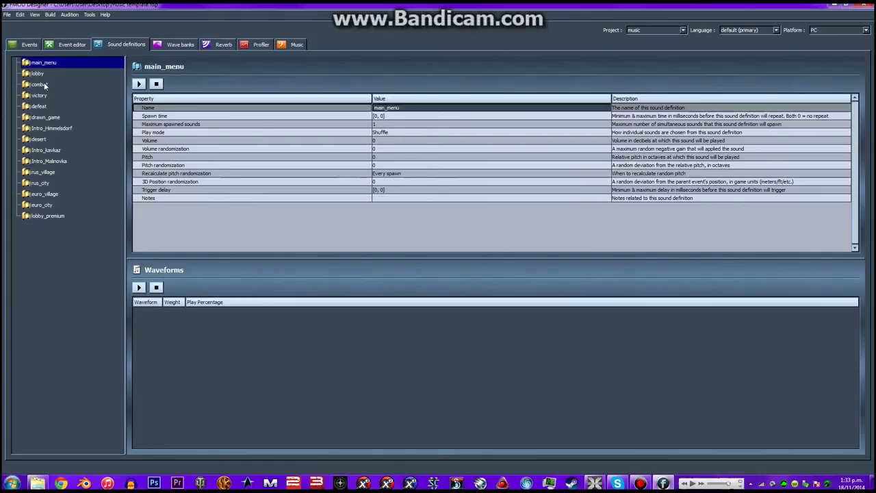
left_click(38, 74)
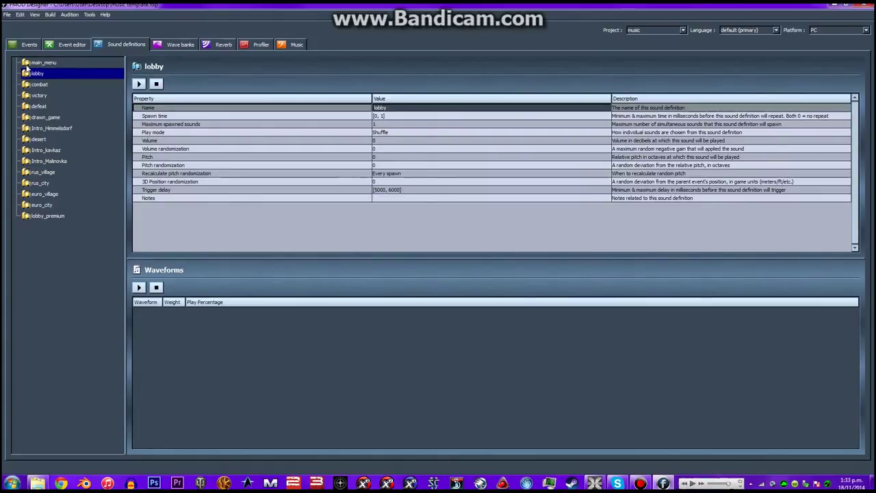
left_click(27, 63)
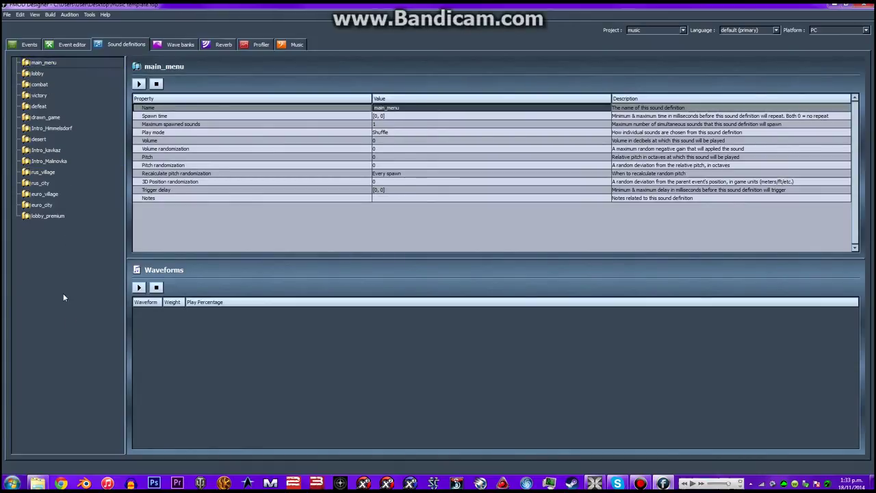
left_click(45, 215, "shift")
left_click(37, 238)
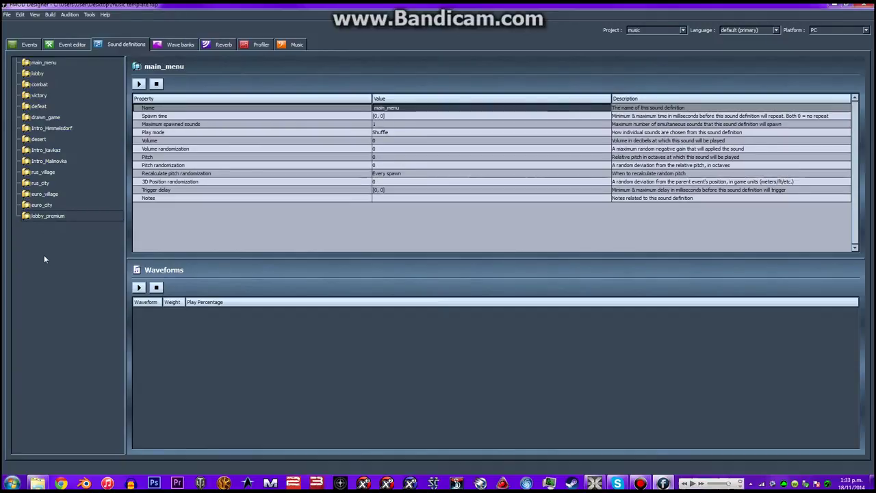
left_click(44, 216, "shift")
left_click(55, 63)
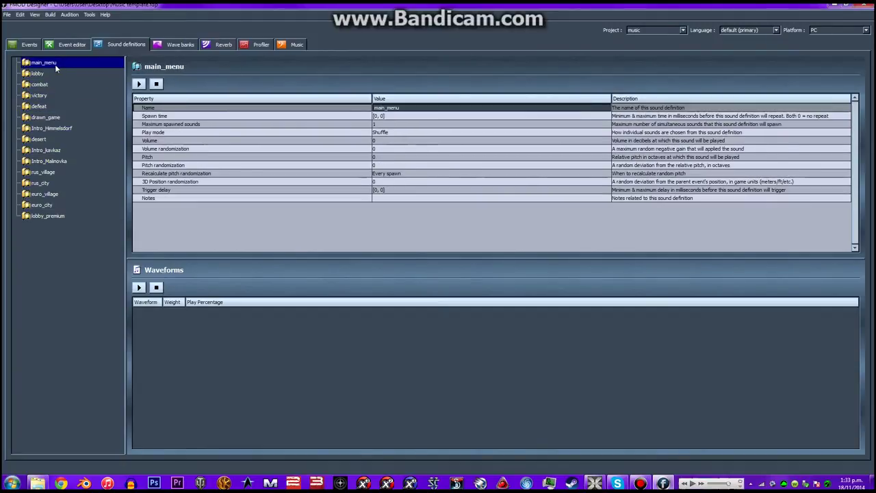
left_click(34, 251)
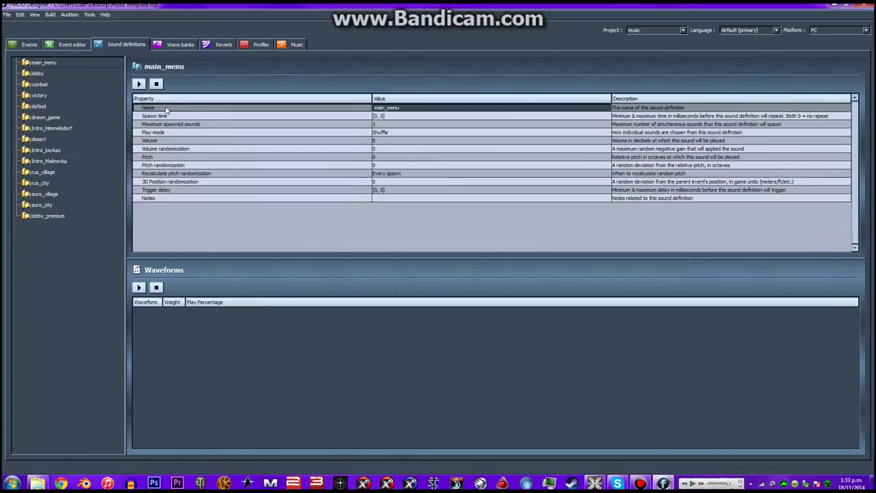
left_click(173, 45)
left_click(122, 45)
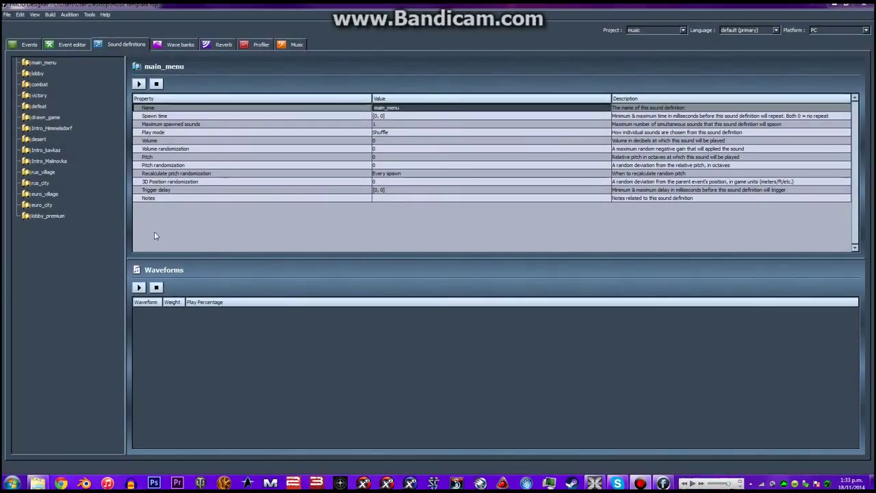
left_click(48, 215, "shift")
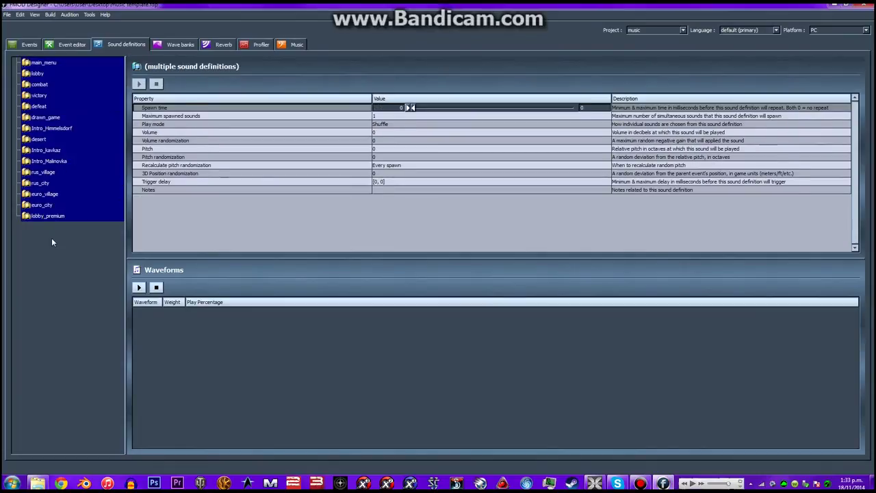
left_click(51, 238)
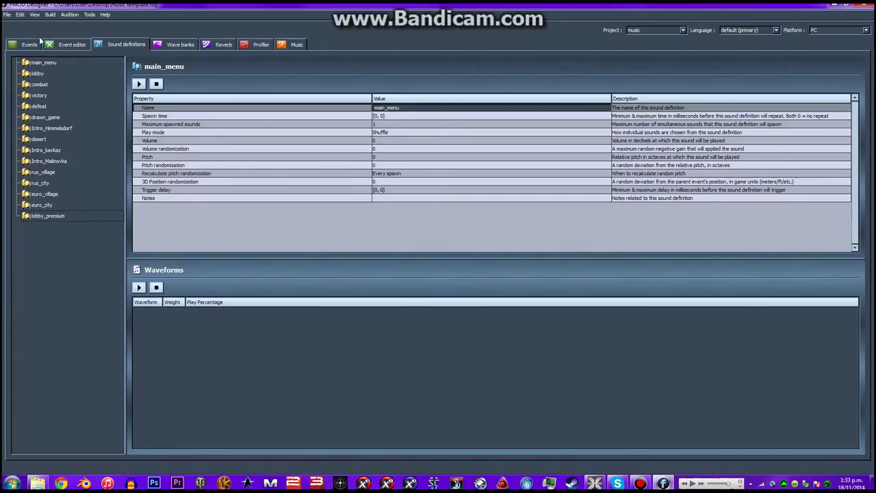
Look over the commands available for the main_menu sound definition and leave that definition selected
left_click(55, 62)
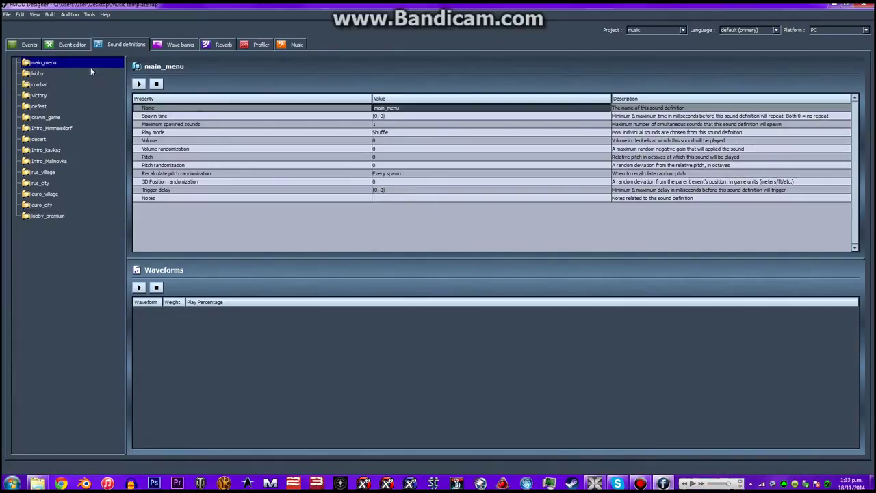
right_click(77, 61)
right_click(58, 62)
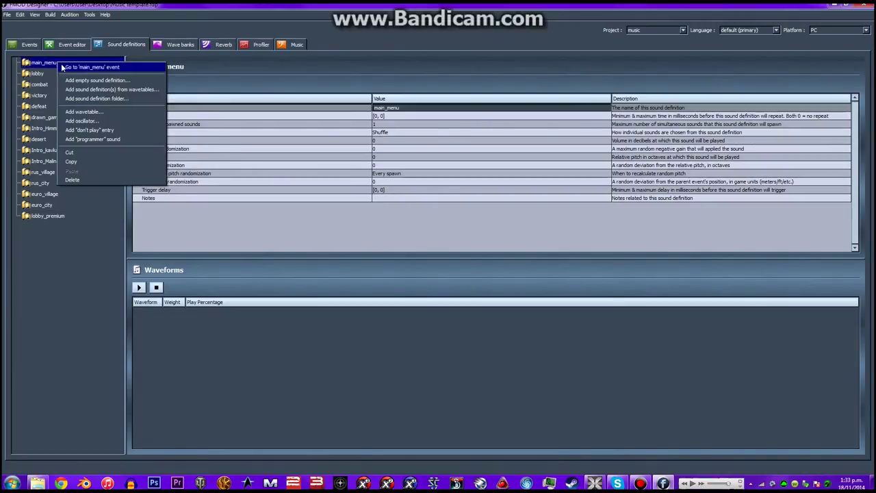
key("Escape")
key("Down")
key("Up")
key("Down")
left_click(38, 63)
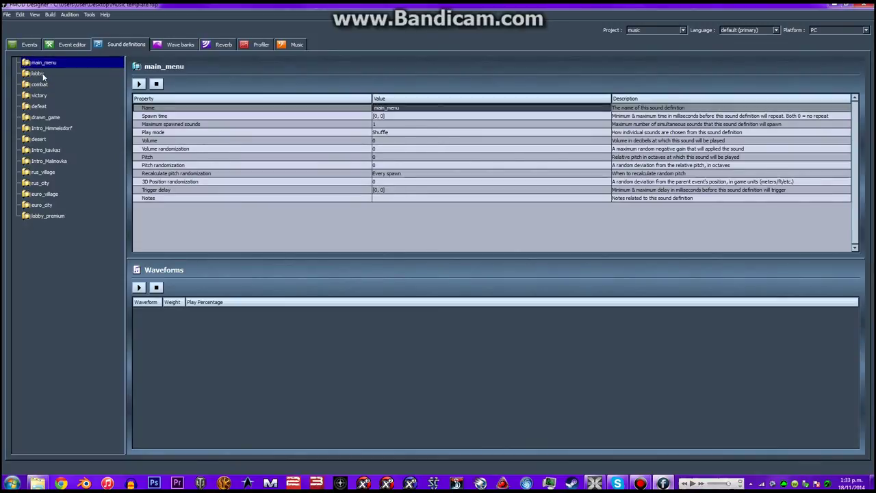
Close the FMOD Designer program folder, place the Nanopizzas Mod Design Resources window beside FMOD Designer, and open its Folder Layout folder
left_click(38, 483)
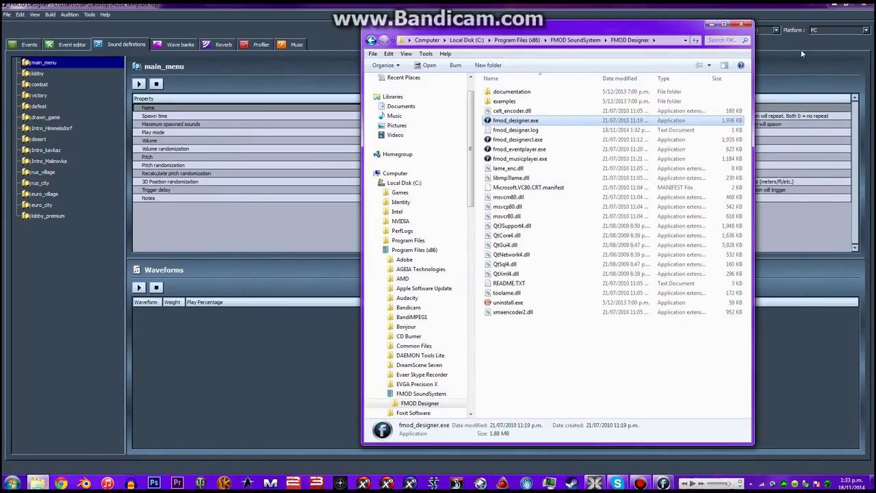
left_click(742, 24)
left_click_drag(685, 5, 684, 61)
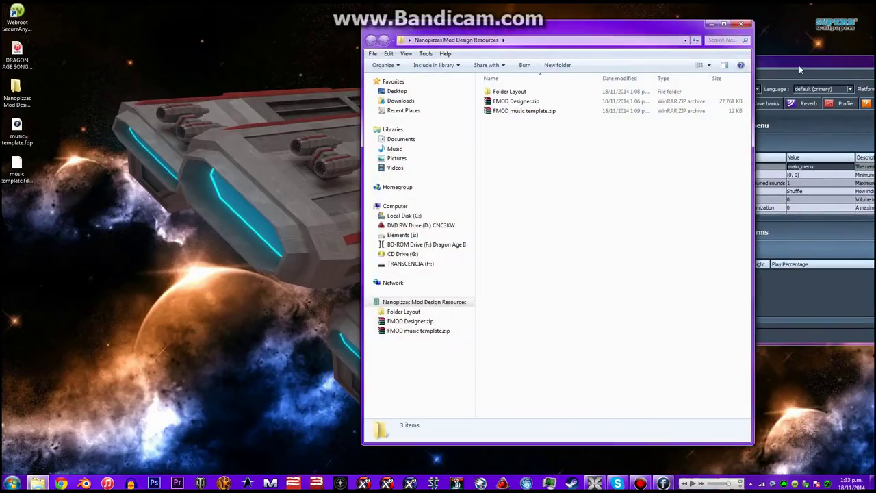
left_click_drag(799, 65, 875, 65)
left_click_drag(424, 32, 82, 31)
double_click(171, 90)
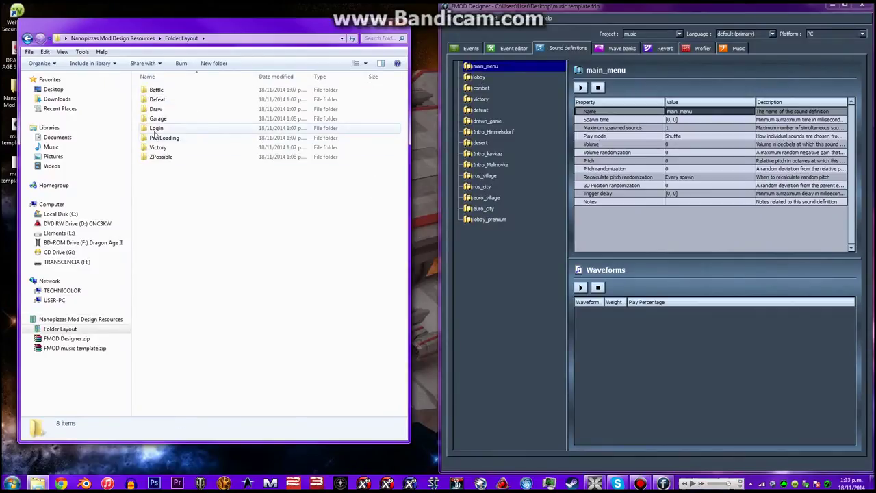
Compare the lobby, combat, victory, defeat and drawn_game sound definitions with the matching music folders such as Login and Draw
left_click(480, 77)
left_click(196, 128)
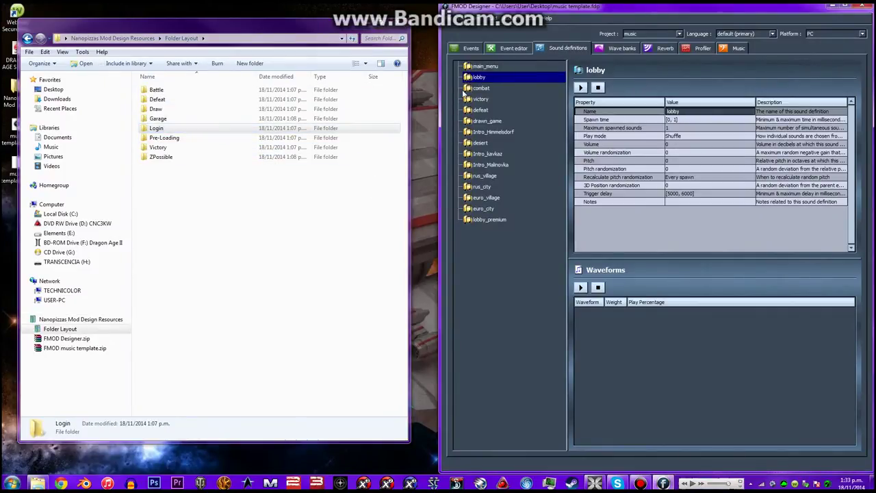
left_click(324, 250)
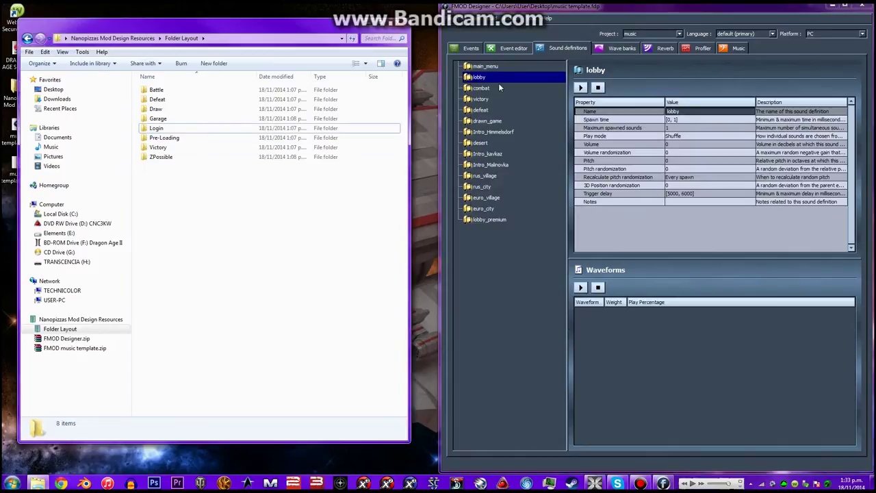
left_click(499, 87)
left_click(503, 99)
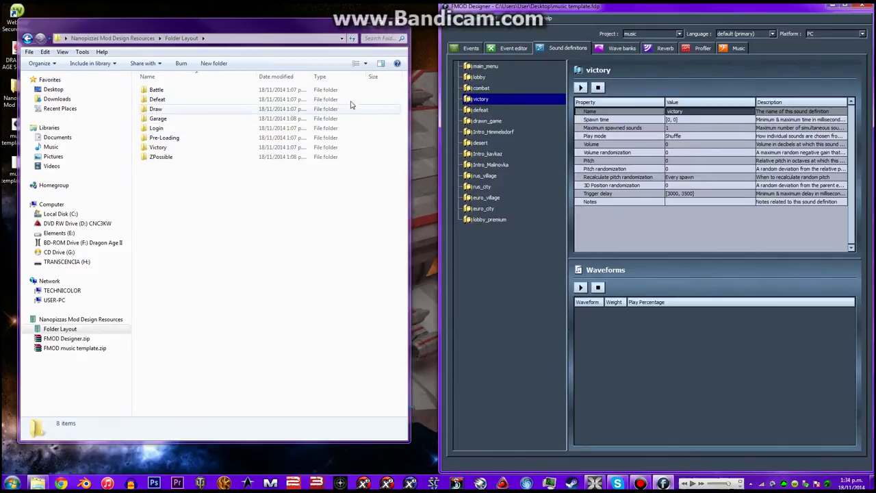
left_click(483, 111)
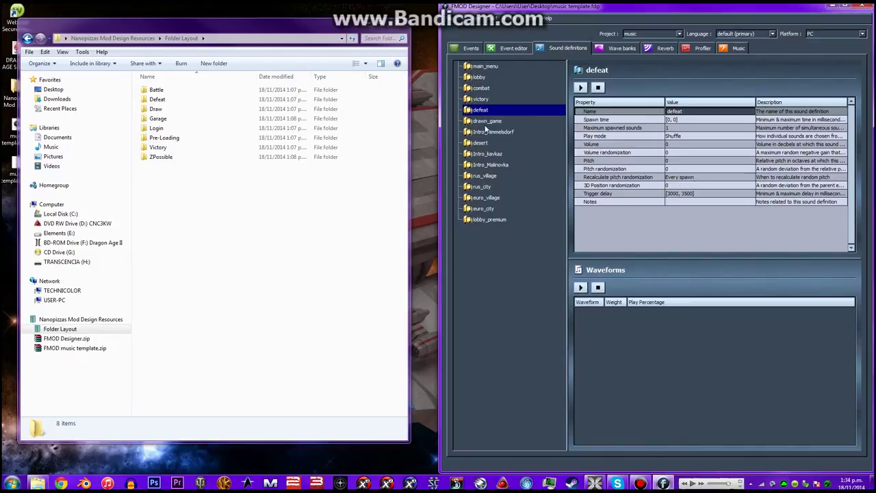
left_click(487, 122)
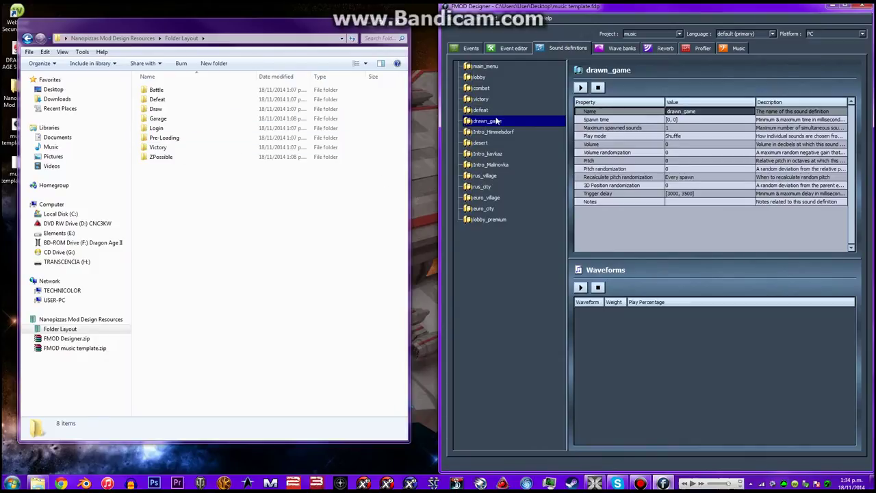
left_click(206, 109)
Check the Pre-Loading folder against the Intro_Himmelsdorf sound definition, then return to Folder Layout
left_click(499, 132)
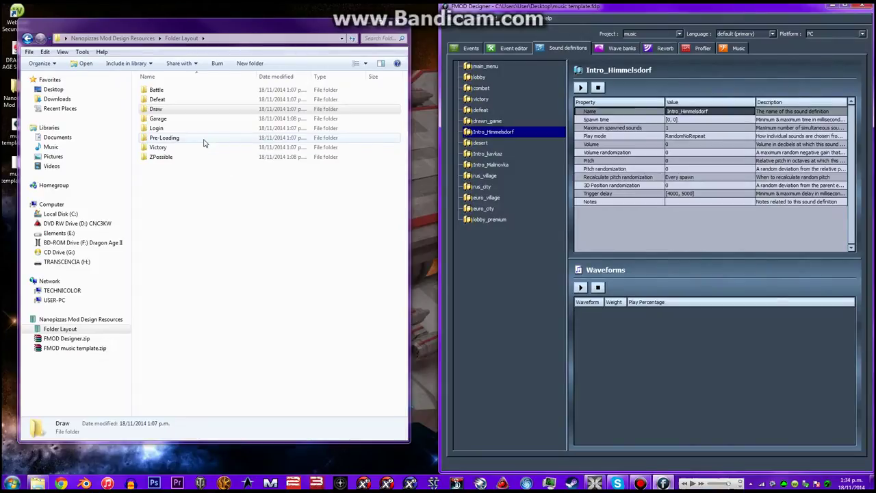
double_click(203, 141)
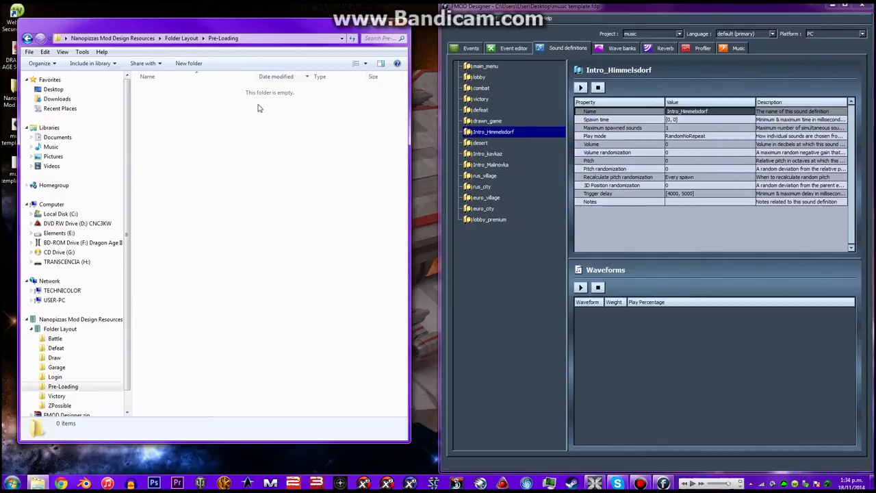
left_click(28, 38)
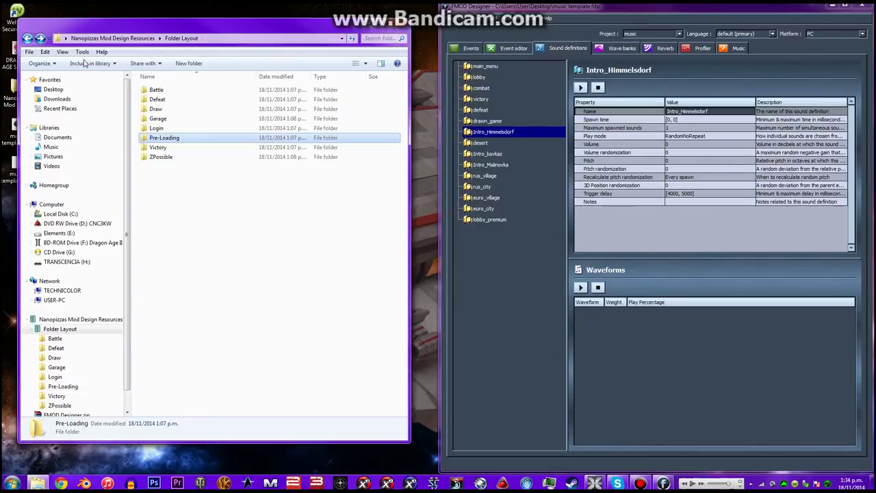
Look through the map intro sound definitions from Intro_Himmelsdorf to euro_city, plus lobby_premium, that relate to the Pre-Loading folder
left_click(487, 154)
left_click(503, 165)
left_click(491, 176)
left_click(492, 187)
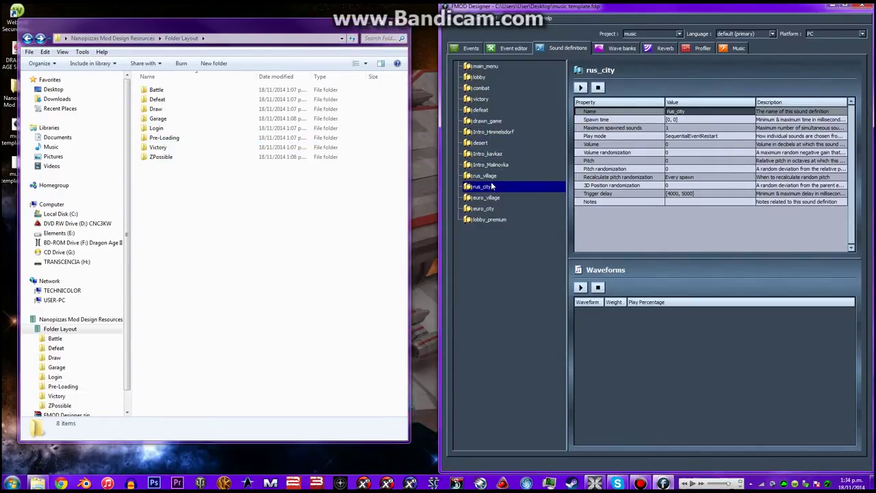
left_click(493, 198)
left_click(483, 209)
left_click(488, 219)
left_click(484, 165)
left_click(480, 152)
left_click(479, 142)
left_click(483, 154)
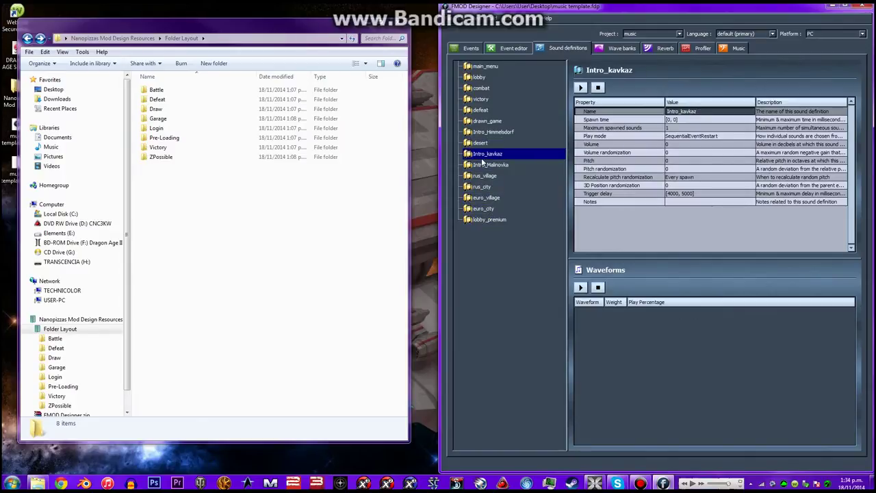
left_click(486, 165)
left_click(485, 176)
left_click(476, 197)
left_click(479, 187)
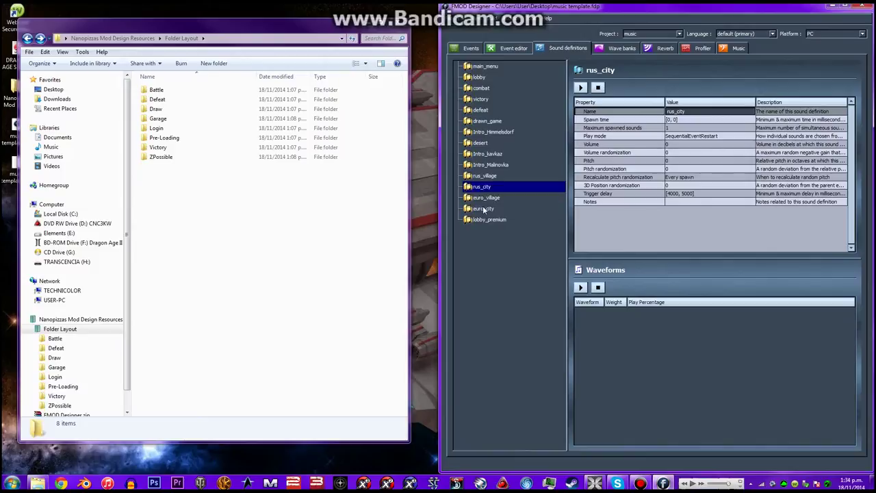
left_click(484, 209)
left_click(491, 218)
left_click(488, 131)
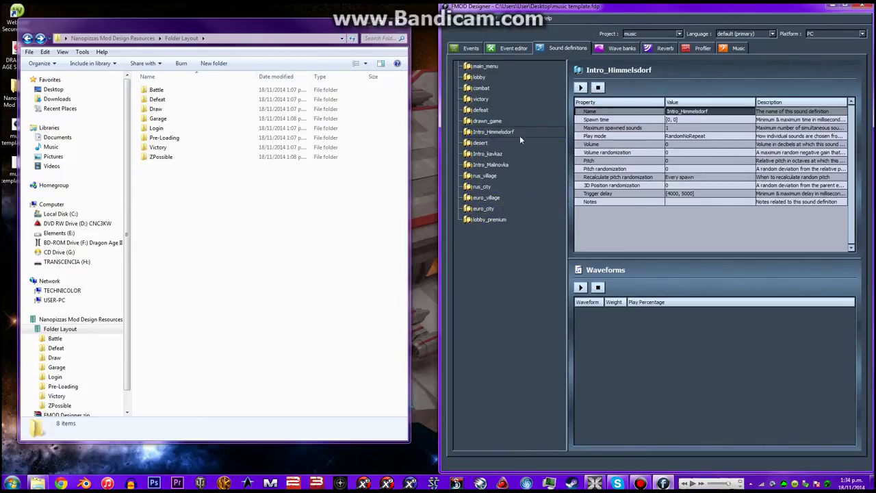
left_click(496, 132)
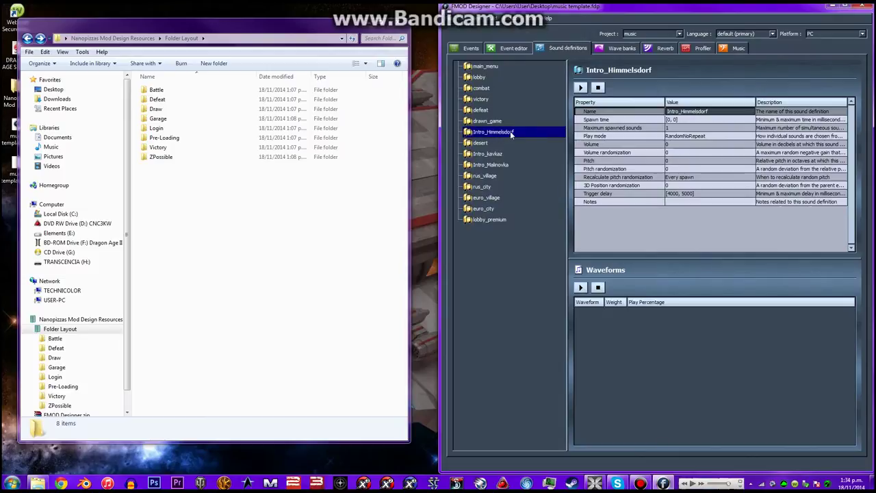
Select the main_menu sound definition, move the folder window out of the way and maximize FMOD Designer
left_click(498, 63)
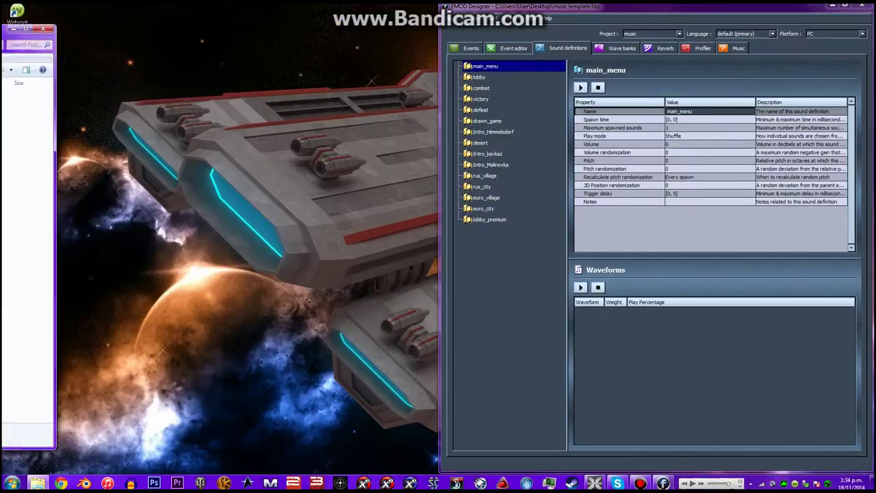
left_click(364, 24)
double_click(603, 10)
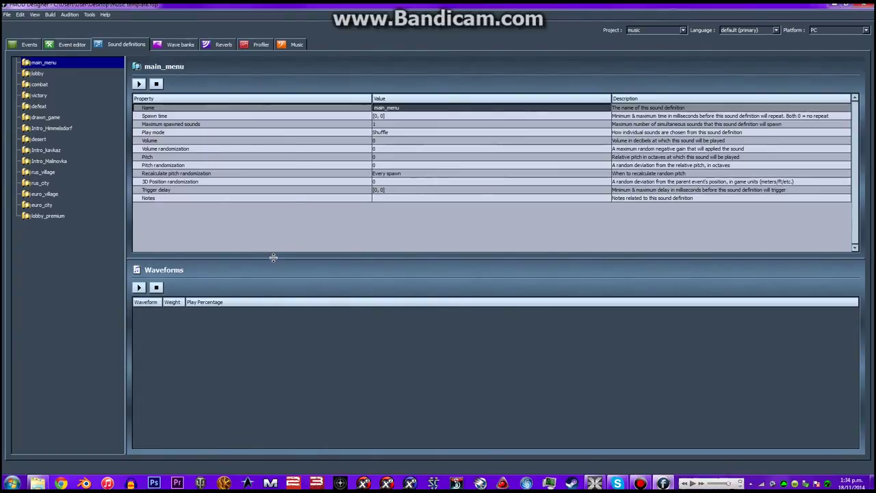
Add Start Screen Soundtrack - Main Menu.mp3 from the Login folder as a wavetable of the main_menu sound definition
right_click(47, 64)
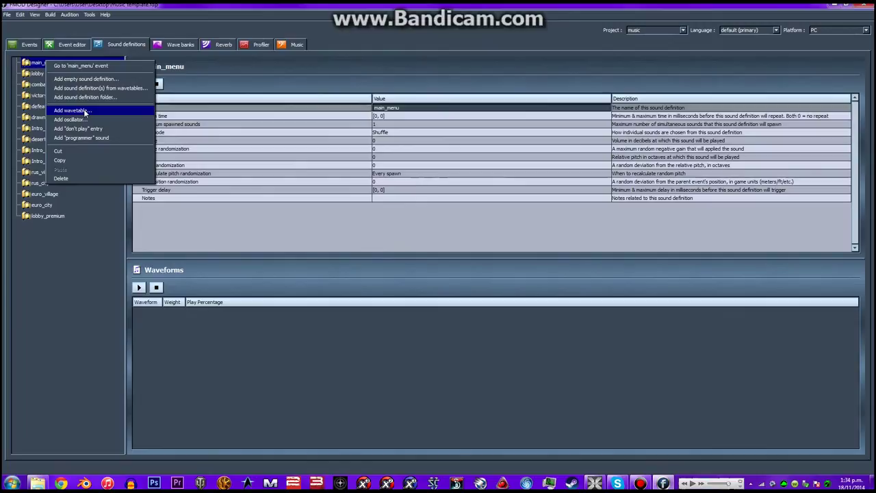
left_click(74, 110)
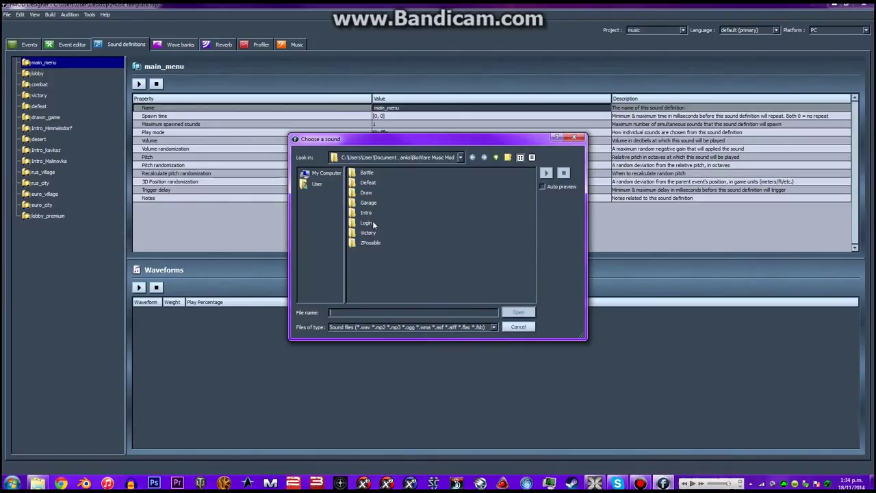
double_click(373, 223)
left_click(404, 173)
left_click(520, 312)
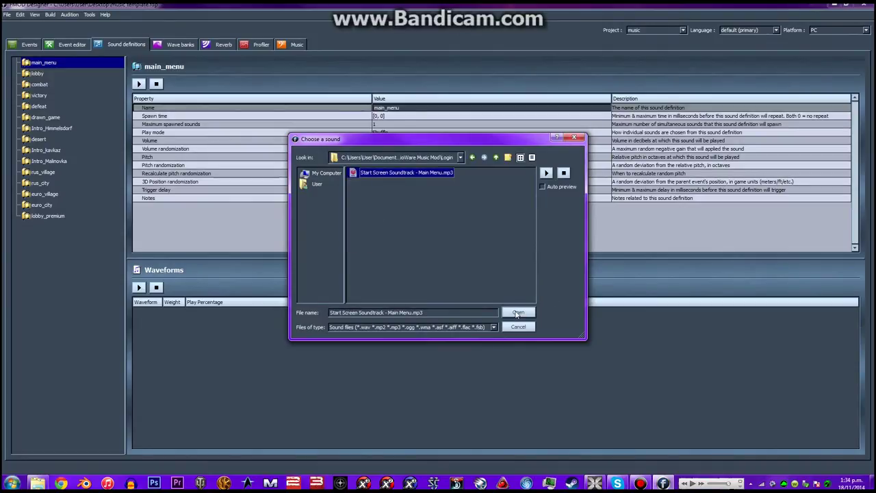
Start adding wavetables to the lobby sound definition, browse to the BioWare Music Mod's Garage folder and enlarge the file chooser
left_click(59, 71)
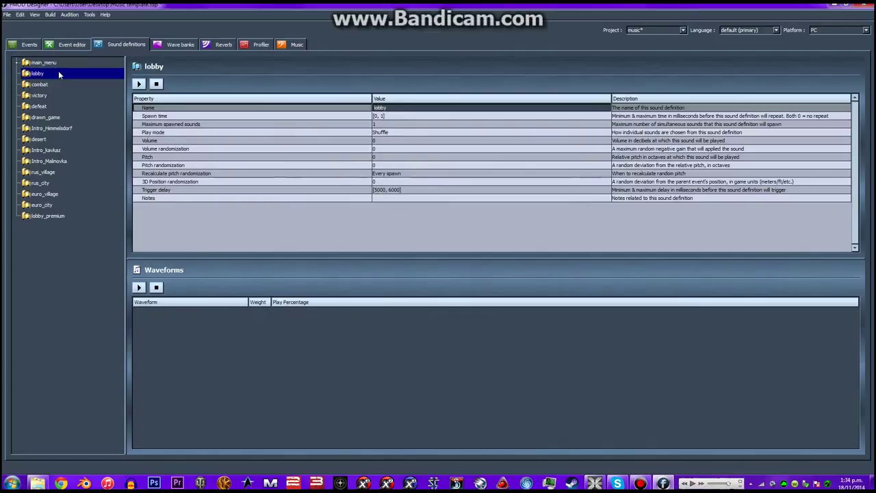
right_click(59, 70)
left_click(119, 123)
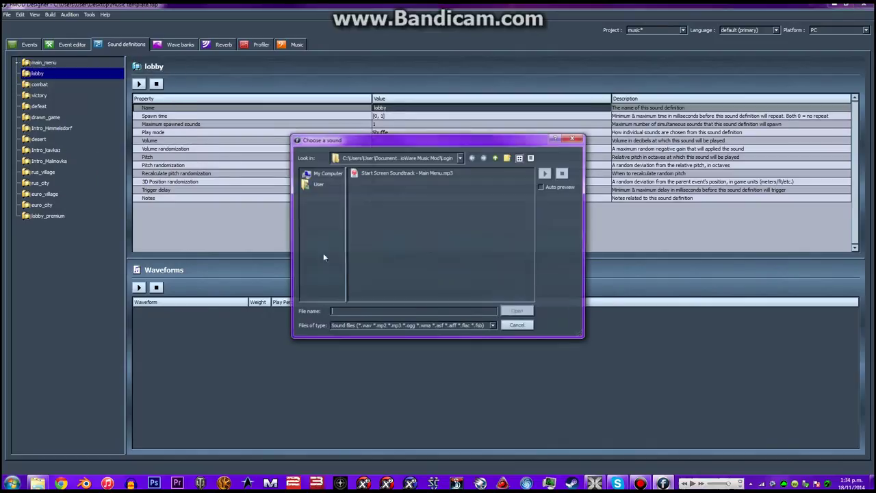
left_click(495, 158)
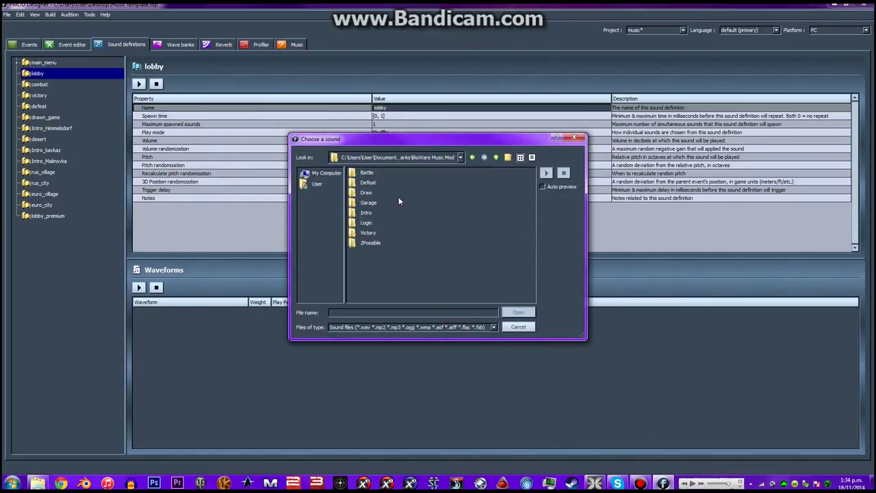
left_click(376, 202)
double_click(375, 203)
left_click_drag(582, 335, 789, 411)
Select all the mp3 files in the Garage folder and add them to the lobby sound definition
left_click(392, 172)
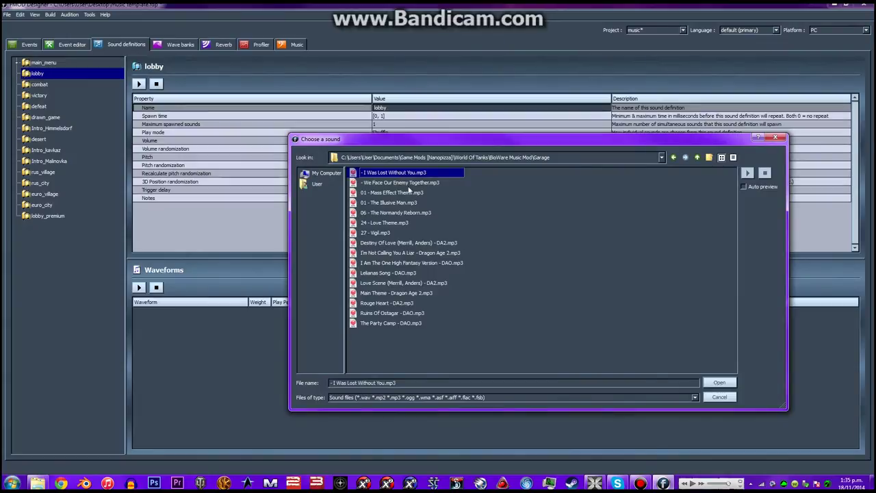
left_click(393, 323, "shift")
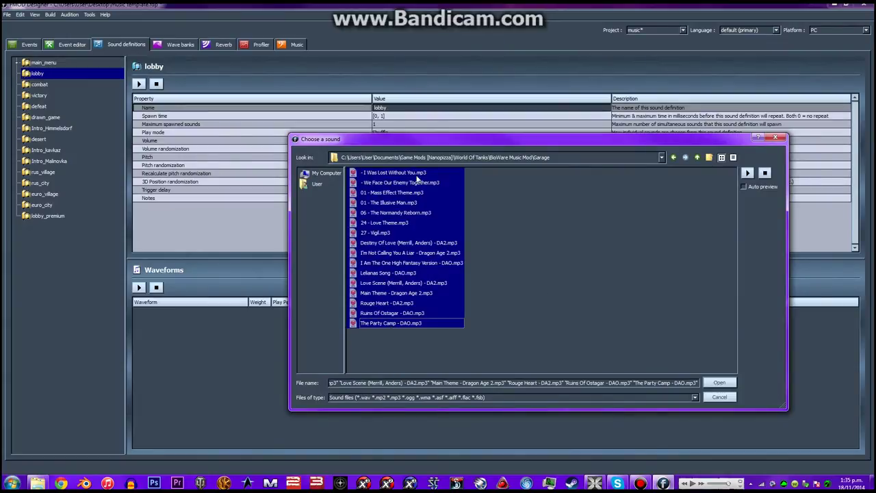
left_click(394, 172)
left_click(401, 212, "ctrl")
left_click(403, 273, "ctrl")
left_click_drag(488, 346, 372, 152)
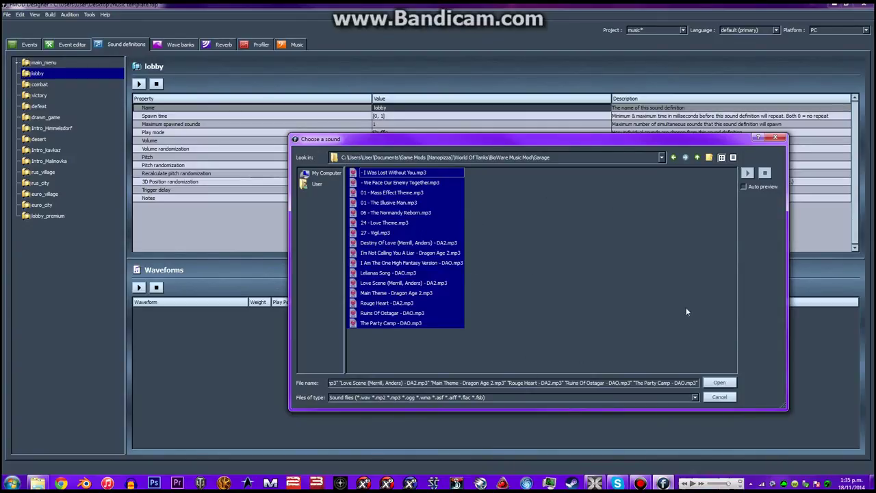
left_click(725, 382)
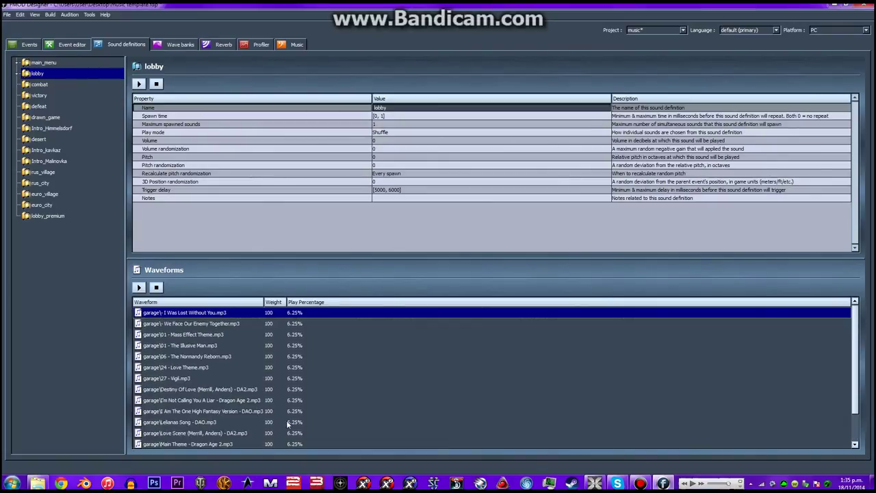
Set the play percentage of the I Was Lost Without You.mp3 waveform in lobby to 6.00%
right_click(295, 310)
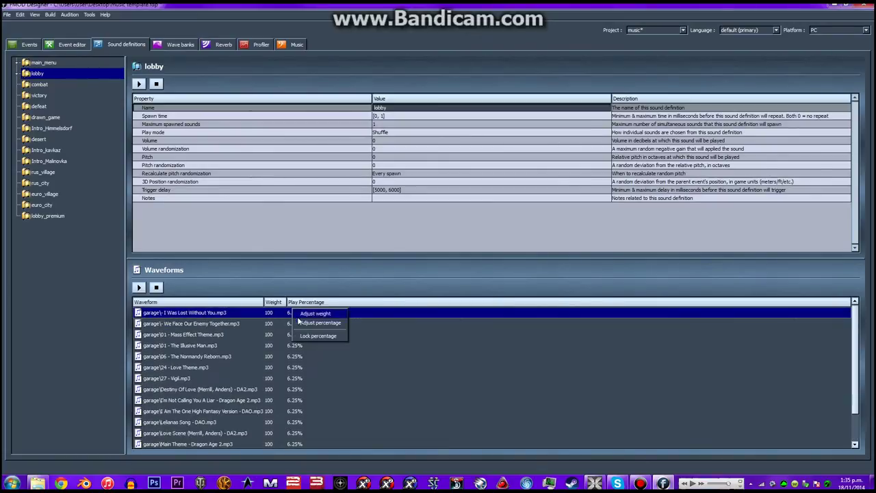
left_click(320, 322)
left_click_drag(290, 317, 332, 234)
left_click(295, 315)
right_click(318, 315)
left_click(344, 328)
left_click_drag(333, 214, 338, 313)
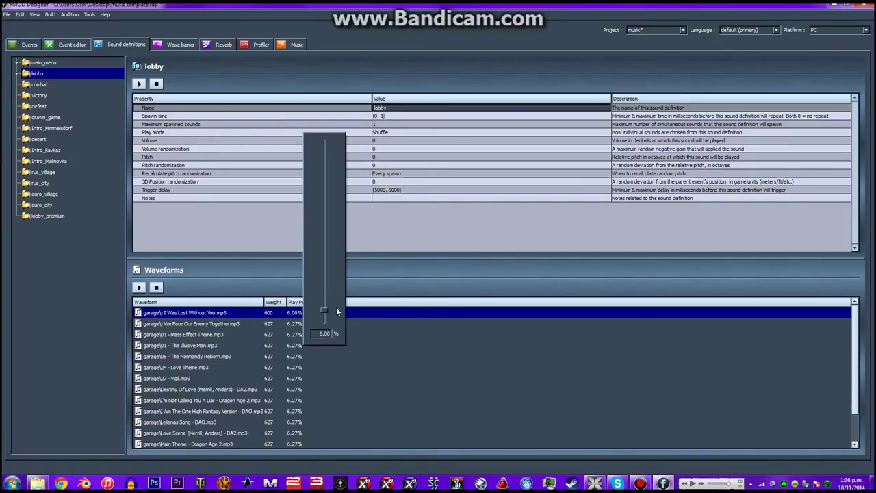
left_click(578, 358)
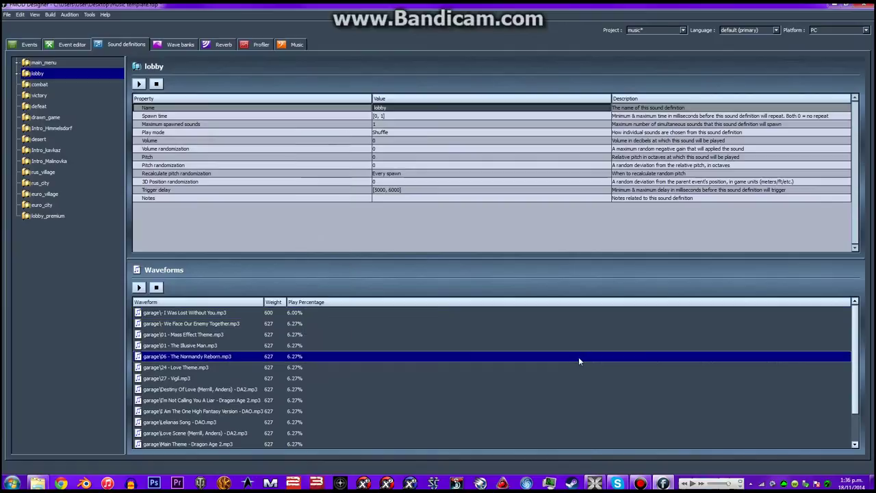
left_click(324, 315)
Review the waveforms and play percentages assigned to the main_menu and lobby sound definitions
left_click(69, 348)
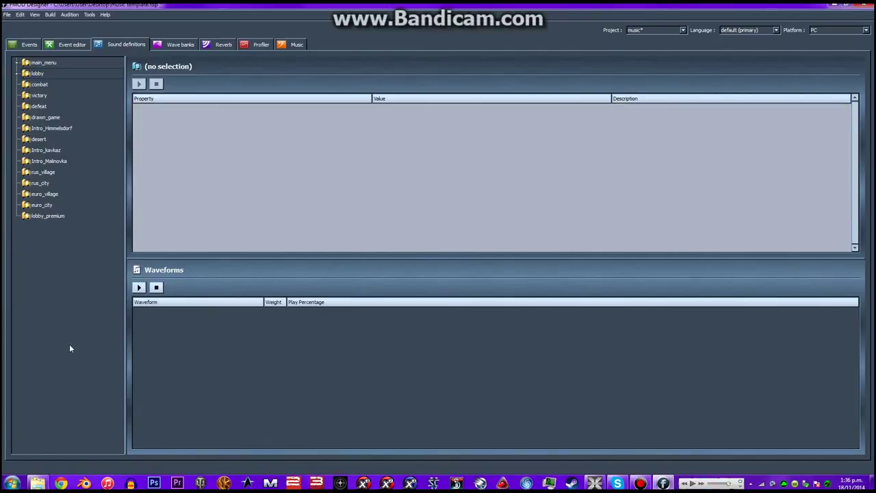
left_click(82, 62)
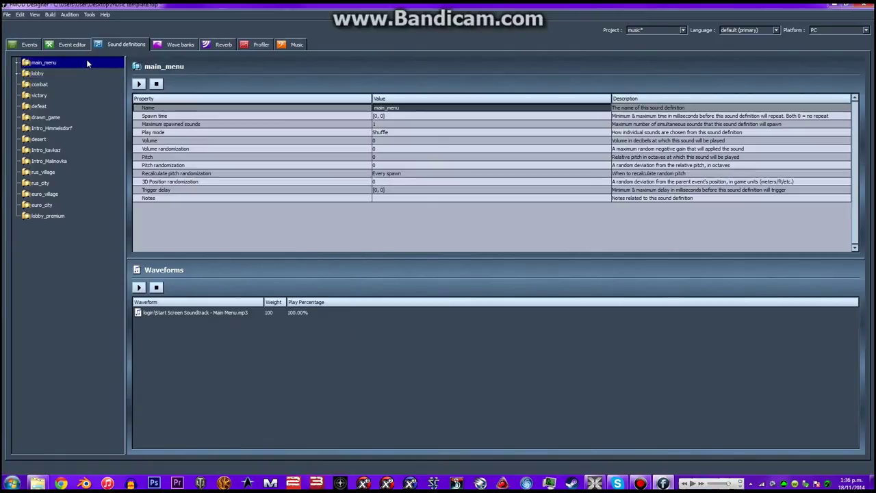
left_click(77, 72)
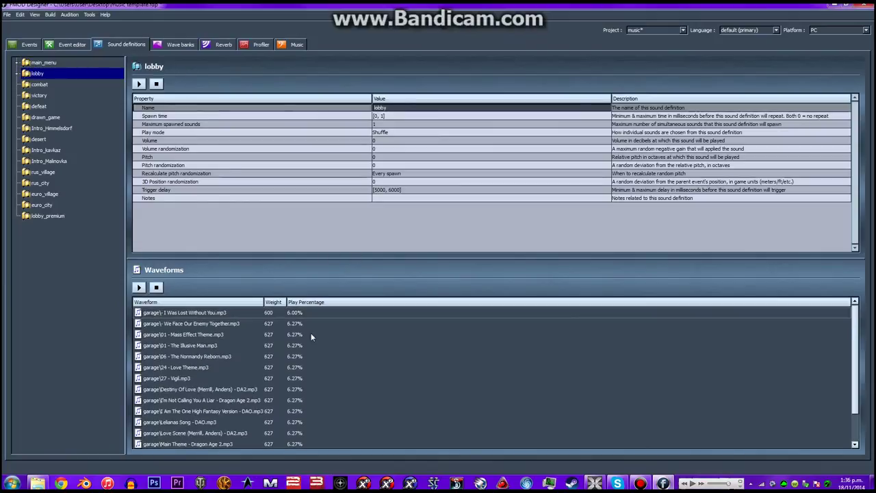
right_click(315, 312)
left_click(296, 272)
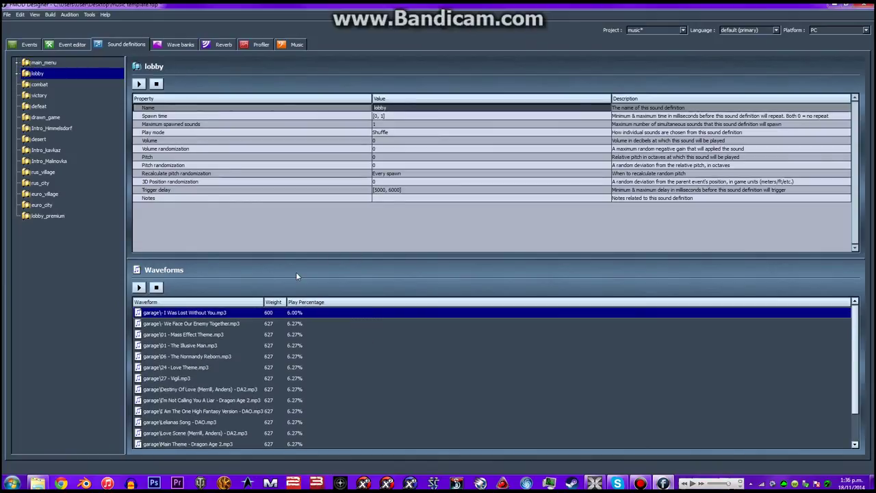
left_click(74, 83)
left_click(64, 62)
left_click(60, 74)
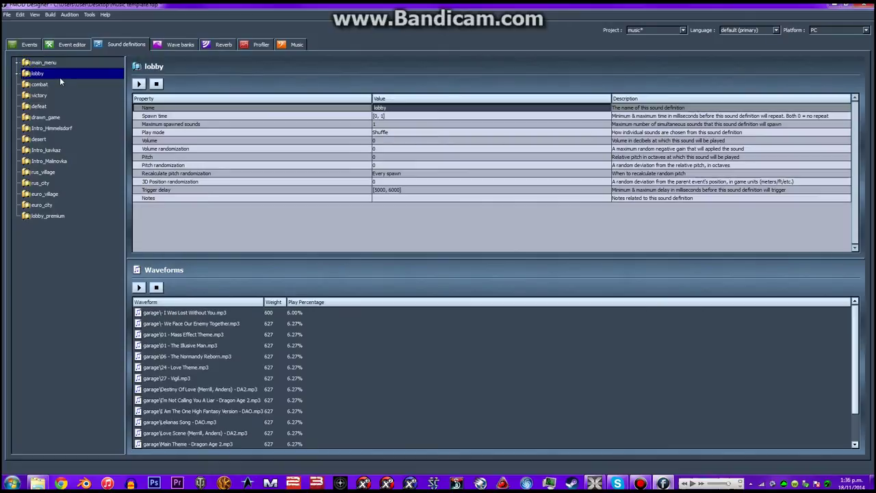
Add all the mp3 files in the BioWare Music Mod's Battle folder to the combat sound definition as wavetables
left_click(72, 84)
right_click(221, 340)
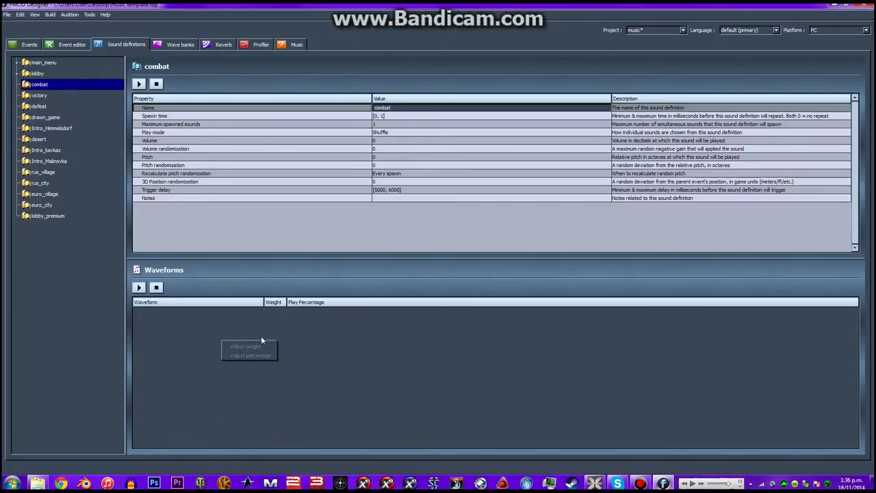
right_click(39, 87)
left_click(65, 137)
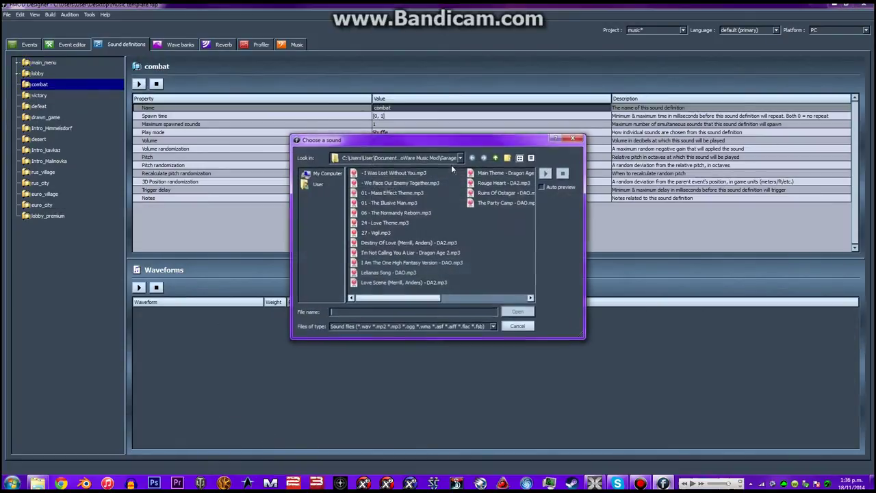
left_click(495, 157)
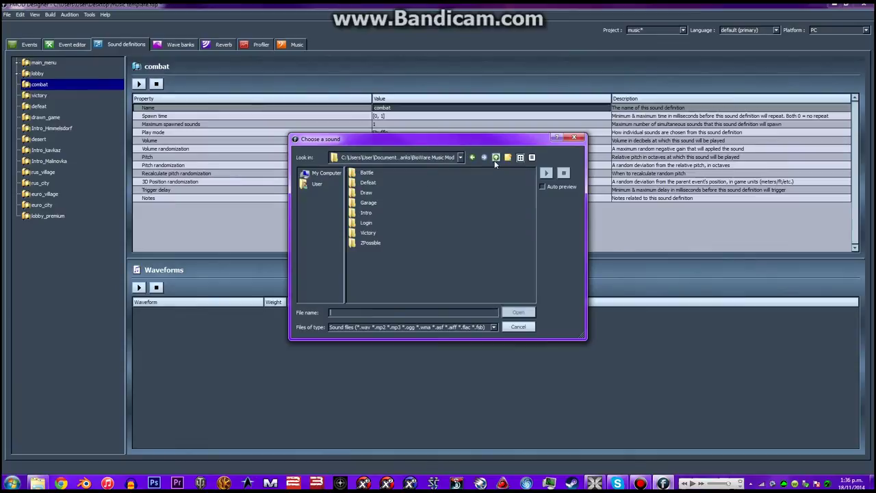
double_click(380, 172)
left_click(380, 173)
left_click(439, 273, "shift")
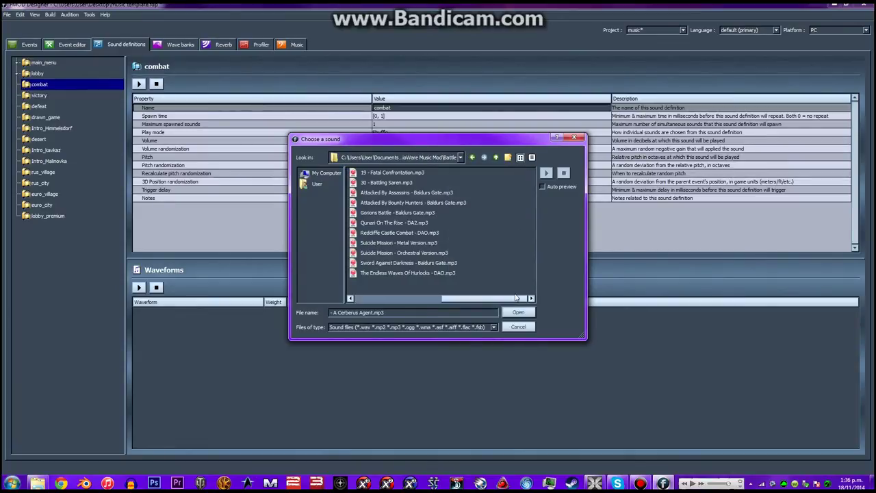
left_click(518, 312)
Add all five mp3 files in the Victory folder to the victory sound definition as wavetables
left_click(39, 95)
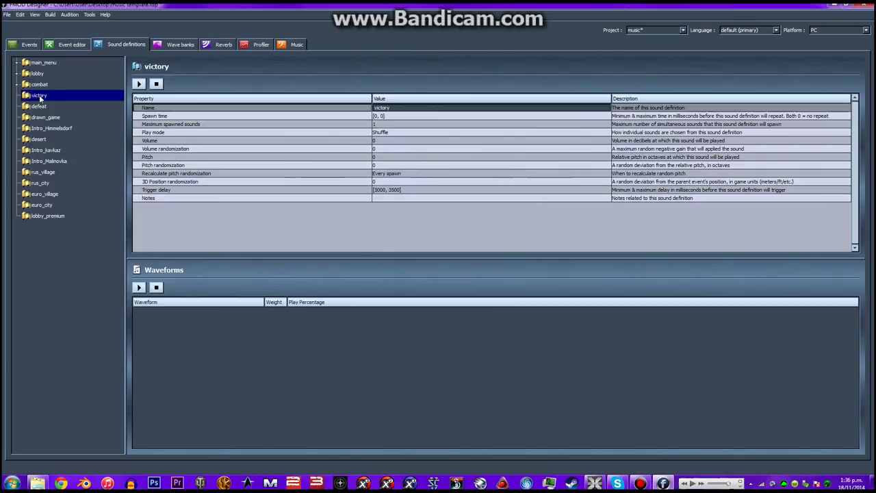
right_click(39, 94)
left_click(80, 146)
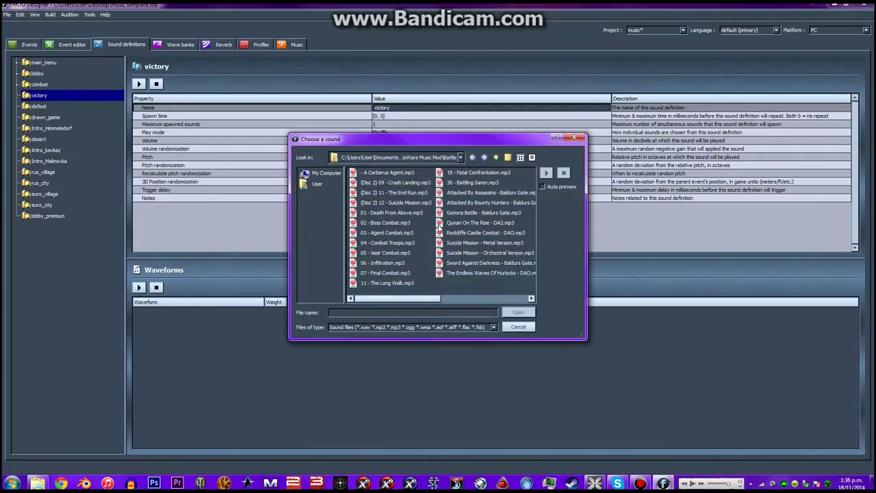
key("BackSpace")
double_click(373, 235)
left_click(393, 173)
left_click(380, 212, "shift")
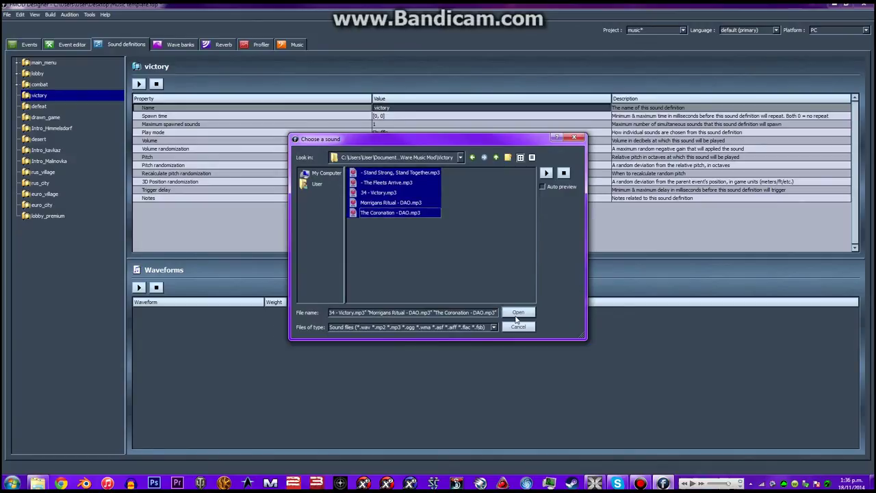
left_click(517, 313)
Add the three mp3 files in the Defeat folder to the defeat sound definition as wavetables
left_click(38, 106)
right_click(40, 106)
left_click(80, 157)
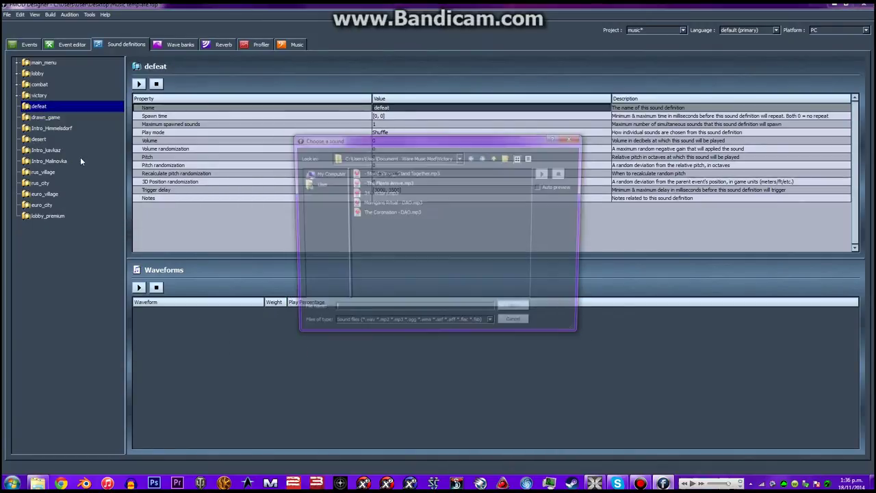
left_click(401, 174)
left_click(497, 158)
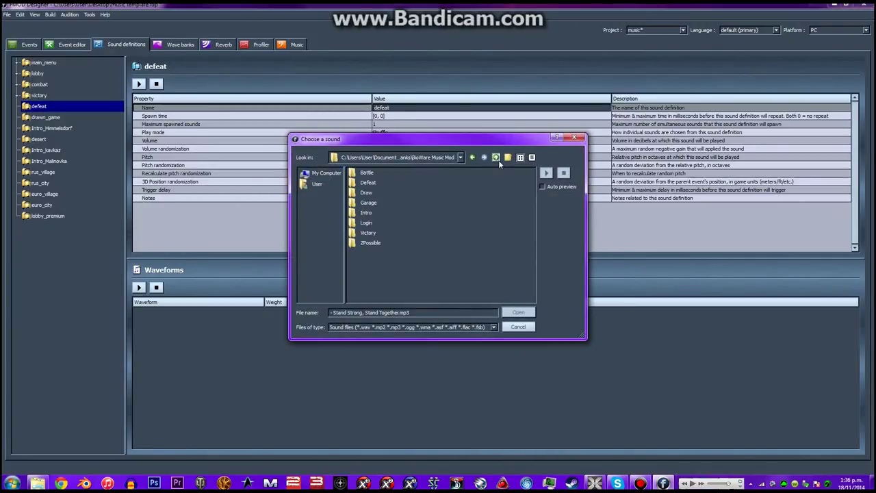
double_click(376, 182)
left_click(383, 174)
left_click(391, 193, "shift")
left_click(518, 311)
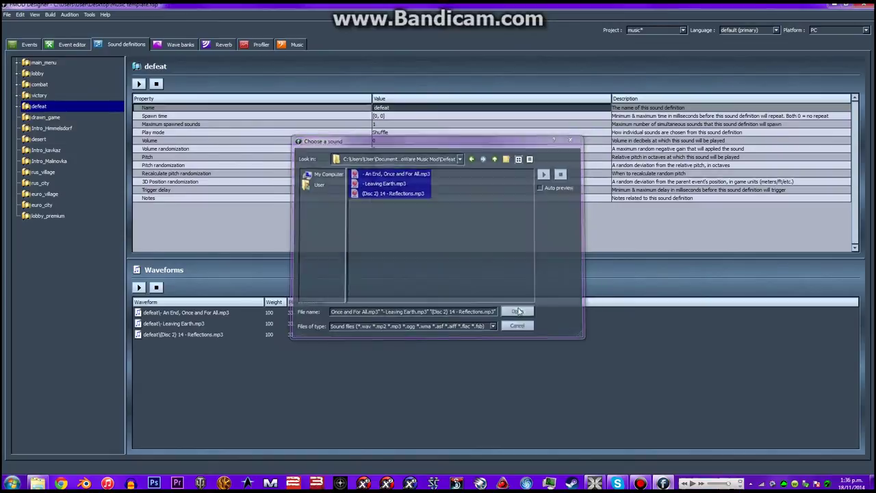
left_click(59, 117)
right_click(59, 119)
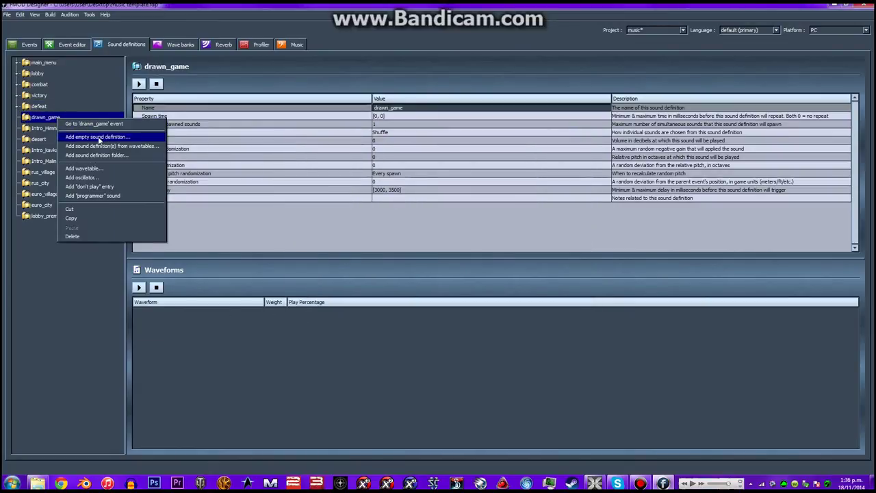
left_click(99, 137)
left_click(490, 249)
Add all four mp3 files in the Draw folder to the drawn_game sound definition as wavetables
right_click(42, 120)
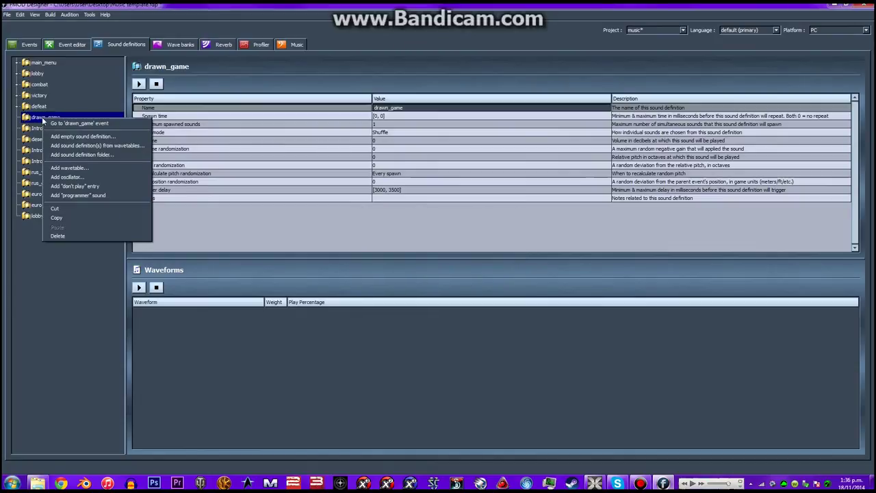
left_click(68, 168)
left_click(496, 158)
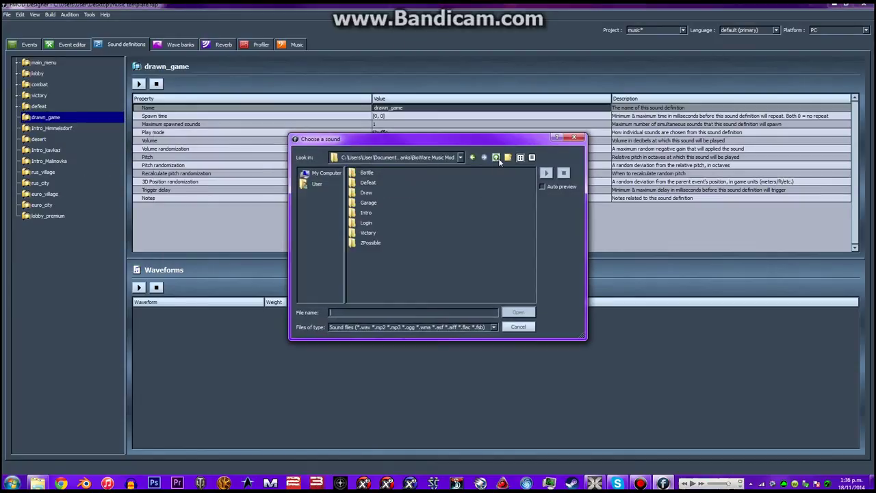
left_click(365, 193)
double_click(367, 193)
left_click(391, 182)
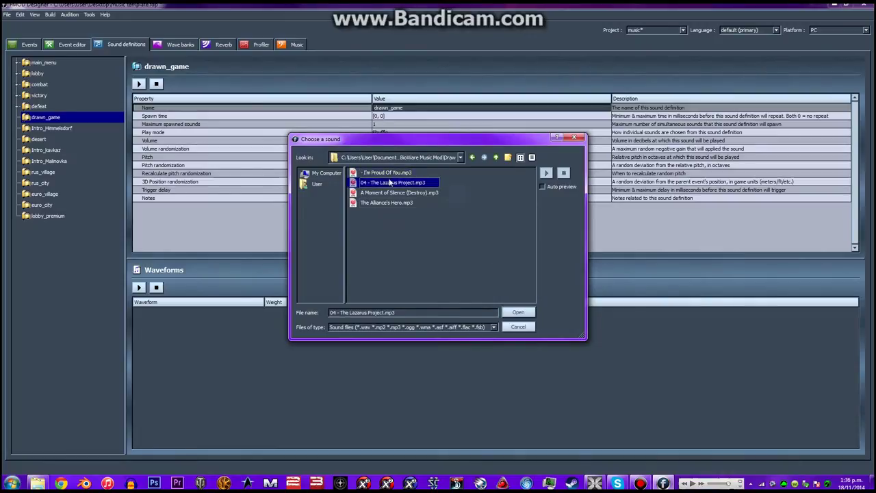
left_click(390, 203, "shift")
key("Return")
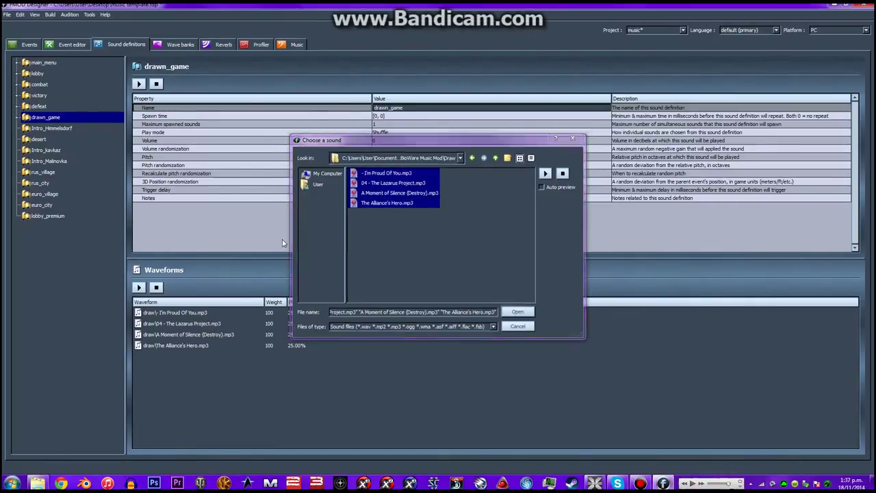
Add all the mp3 files in the Intro folder to the Intro_Himmelsdorf sound definition as wavetables
left_click(61, 127)
right_click(61, 127)
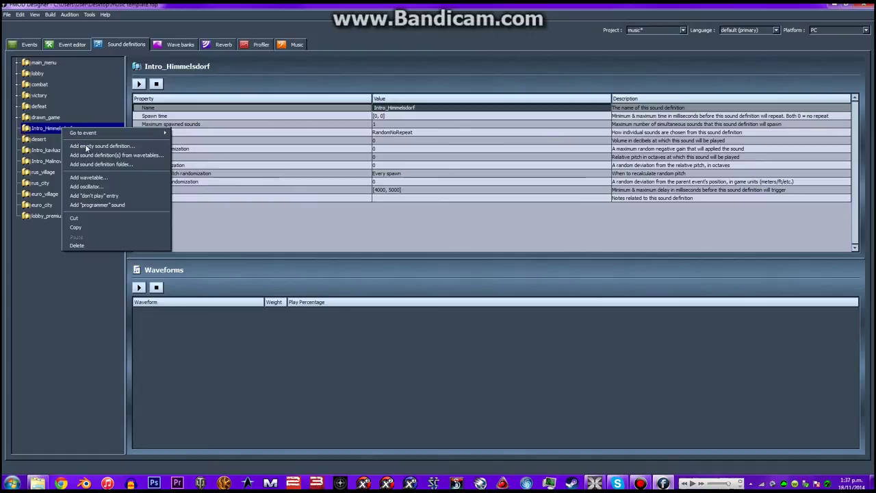
left_click(79, 182)
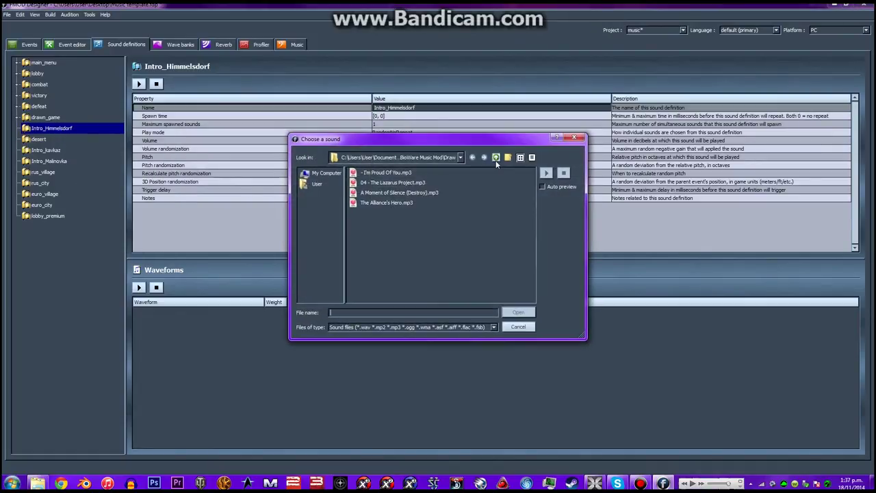
left_click(495, 158)
double_click(370, 214)
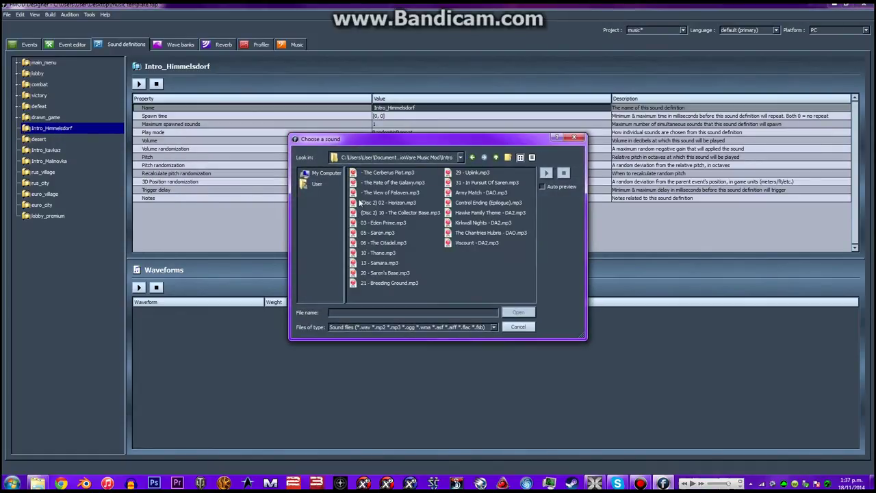
left_click(373, 175)
left_click(480, 245, "shift")
left_click(515, 312)
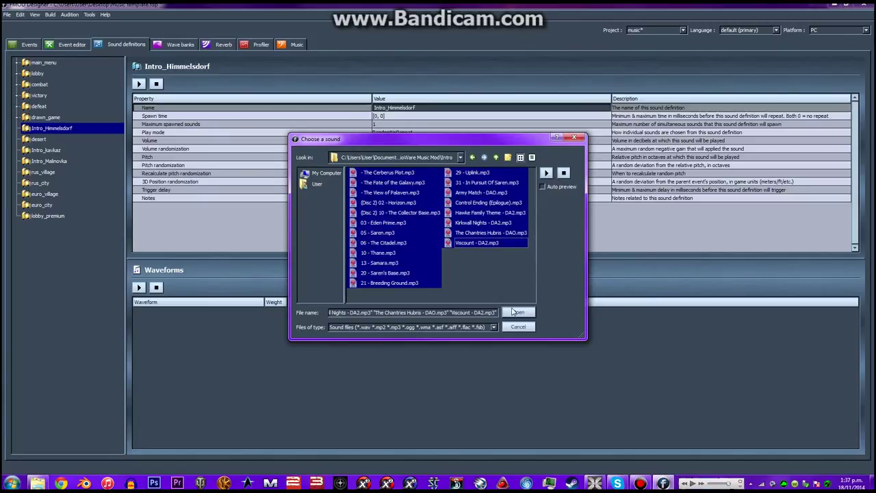
Look through the sound definitions from desert to lobby_premium and compare lobby_premium's waveforms with those of lobby
left_click(59, 139)
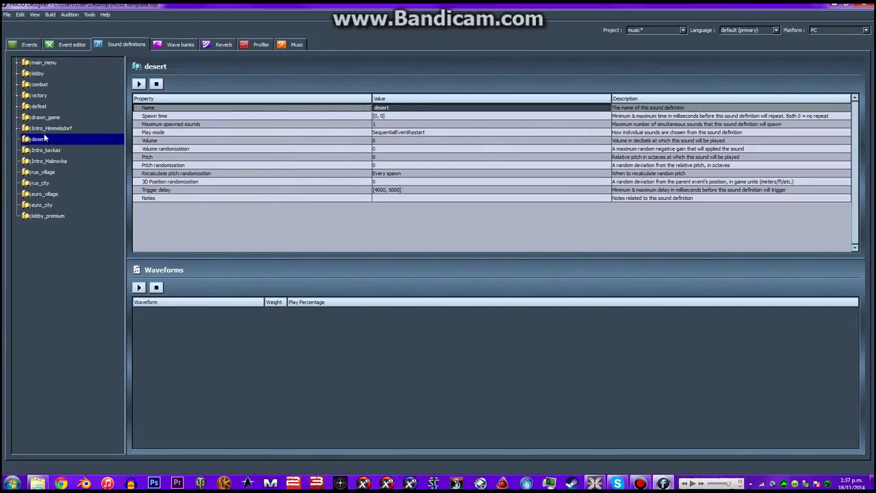
left_click(48, 151)
left_click(48, 183)
left_click(48, 204)
left_click(54, 215)
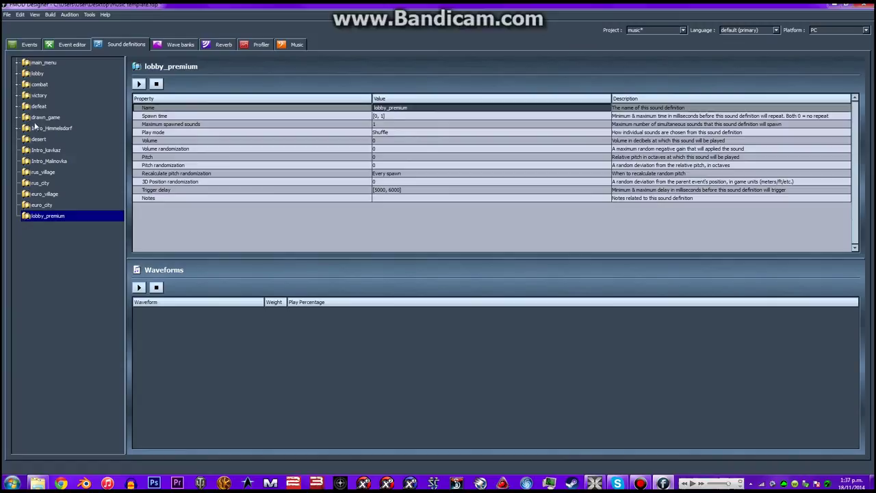
left_click(57, 141)
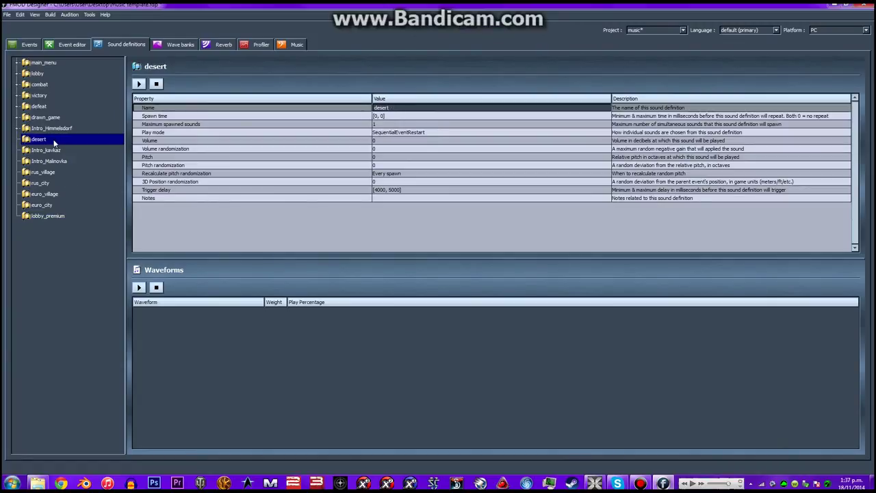
left_click(55, 130)
left_click(46, 216)
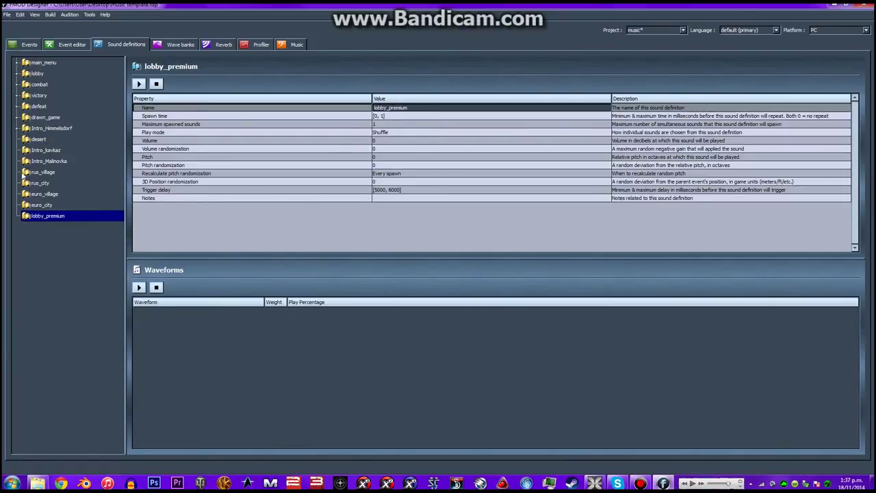
left_click(38, 74)
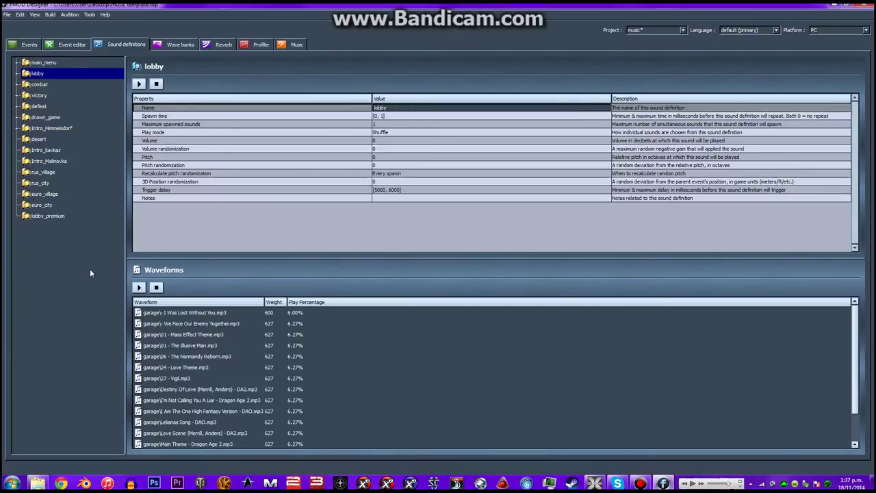
left_click(89, 273)
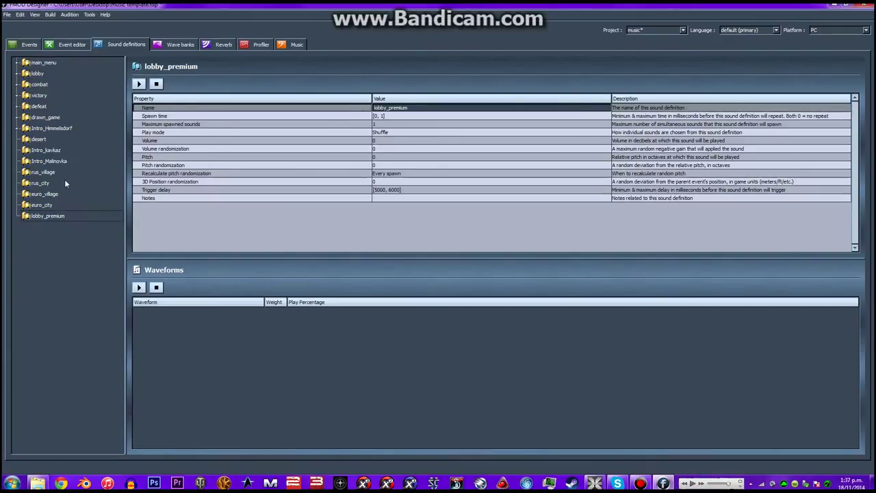
left_click(38, 139)
left_click(50, 211, "shift")
left_click(61, 269)
left_click(61, 270)
left_click(54, 261)
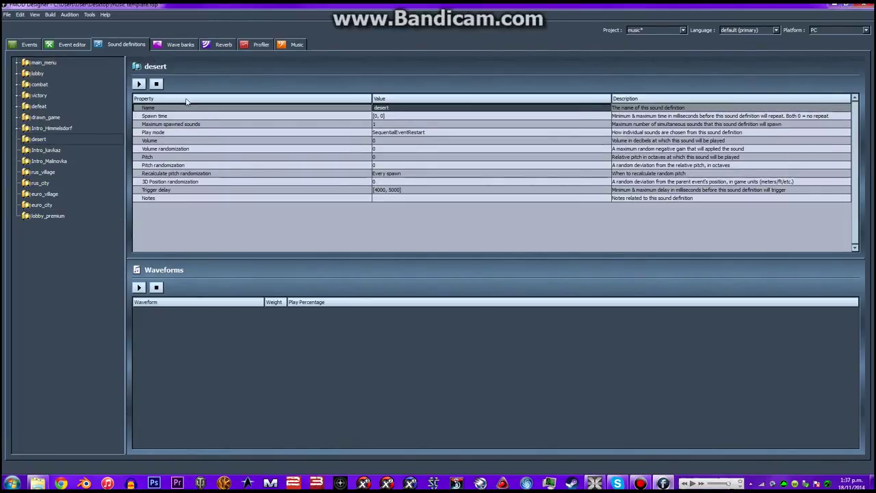
Examine the play mode options available for the main_menu and combat sound definitions, leaving the selected mode as it is
left_click(42, 64)
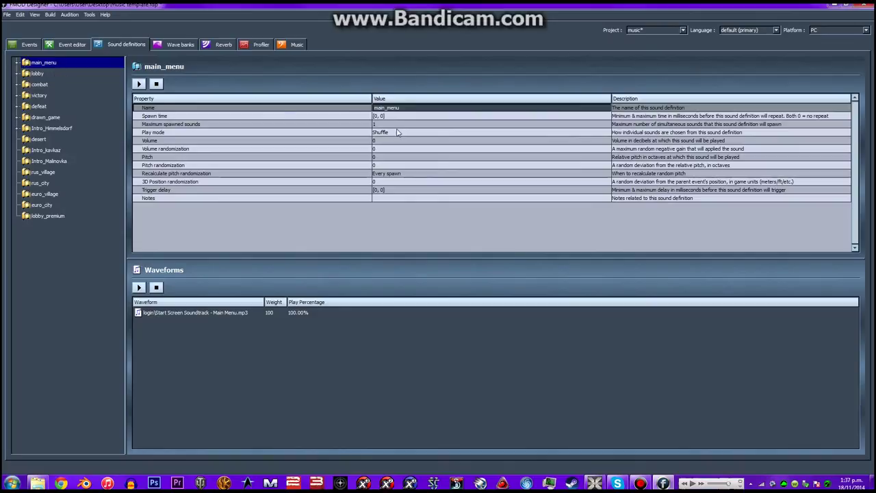
left_click(429, 132)
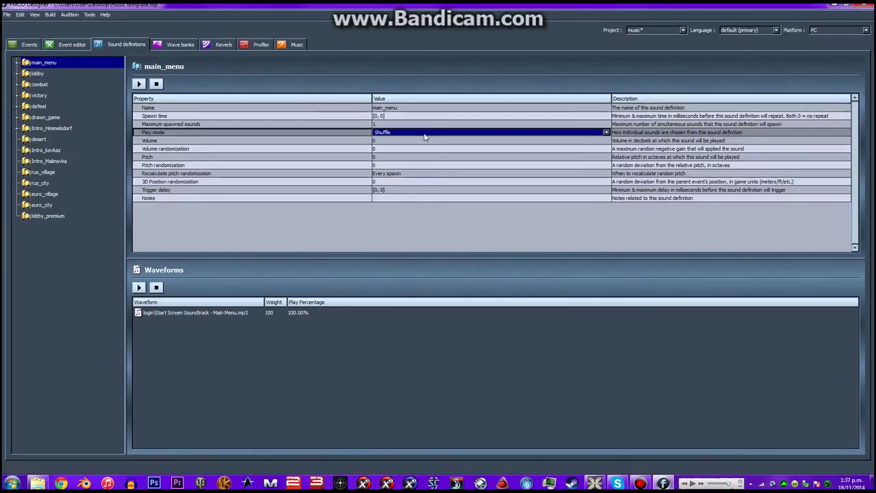
left_click(607, 132)
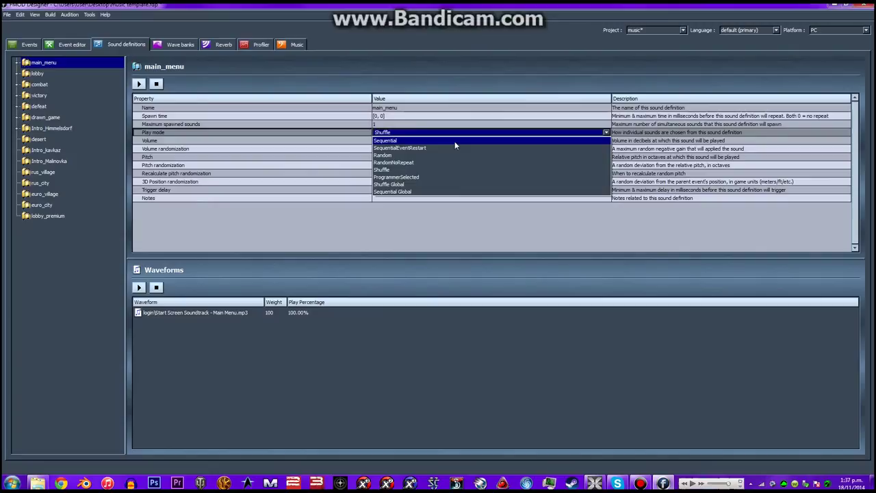
left_click(87, 61)
left_click(48, 85)
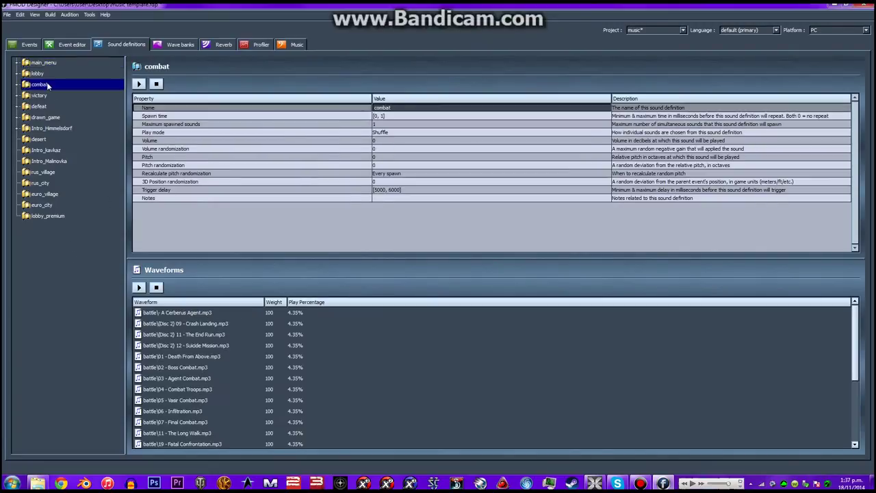
left_click(424, 132)
left_click(428, 132)
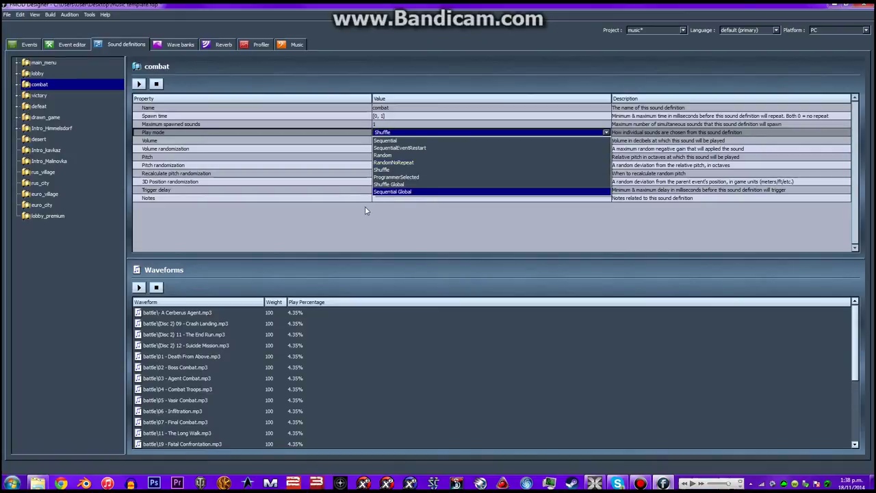
left_click(358, 226)
right_click(620, 483)
left_click(602, 416)
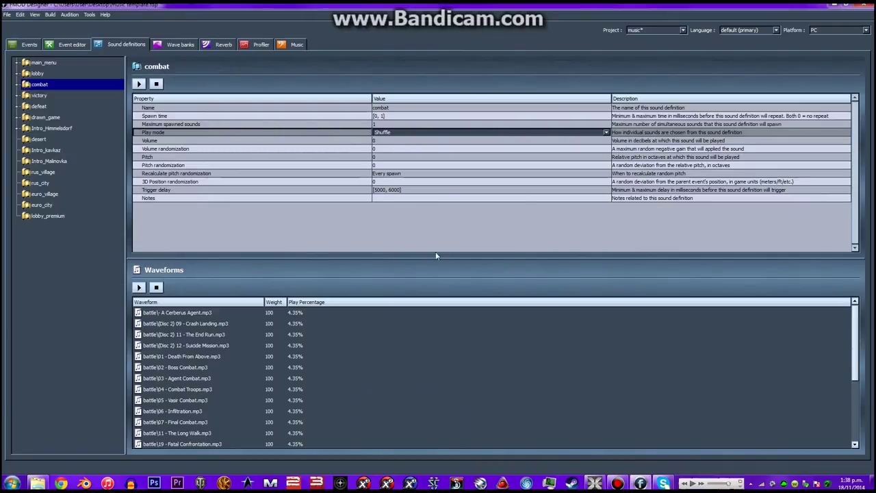
Check the play modes of the combat, victory, defeat and drawn_game sound definitions
left_click(402, 133)
left_click(401, 133)
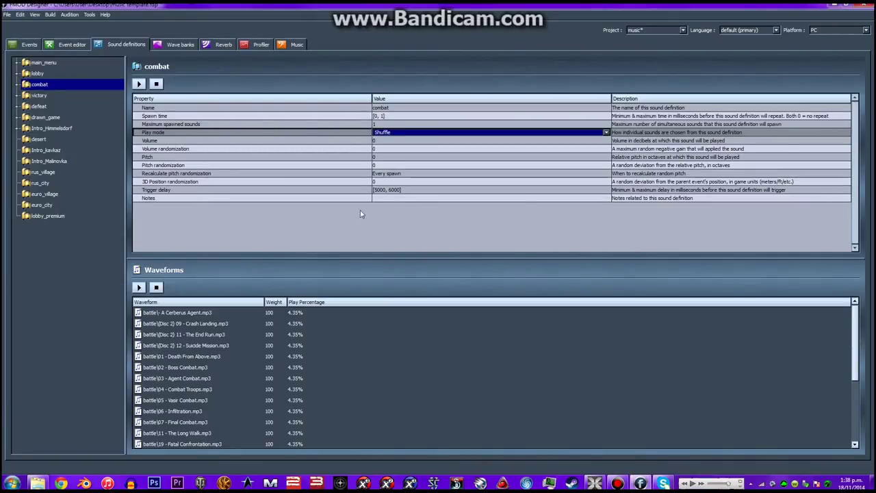
left_click(39, 97)
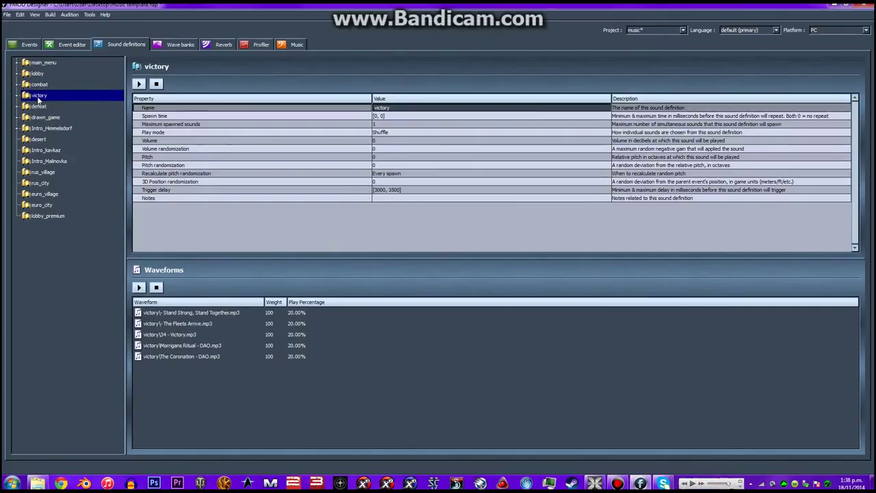
left_click(390, 132)
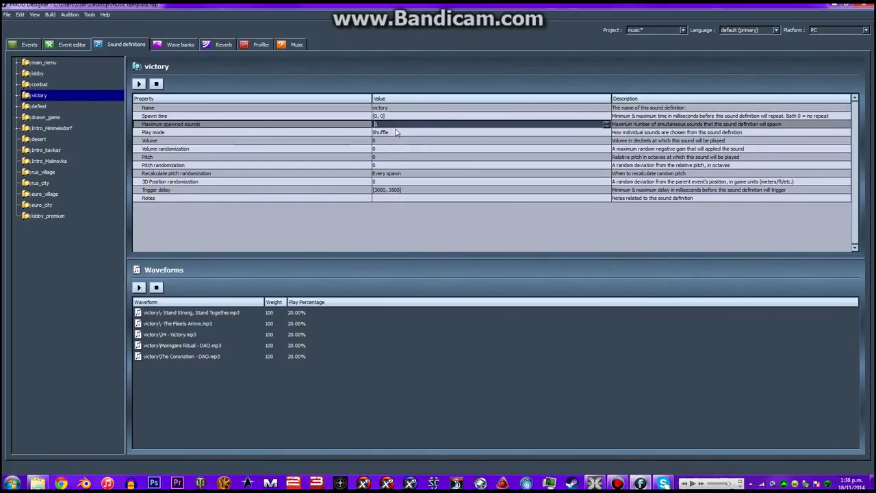
left_click(59, 108)
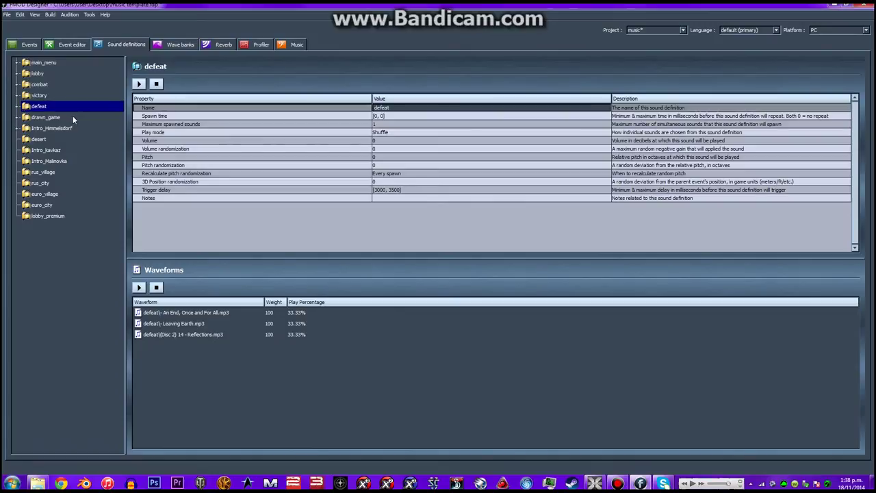
left_click(72, 116)
Examine Intro_Himmelsdorf's play mode options, keeping RandomNoRepeat, and compare its settings with the combat, victory, defeat and Intro_kavkaz sound definitions
left_click(73, 128)
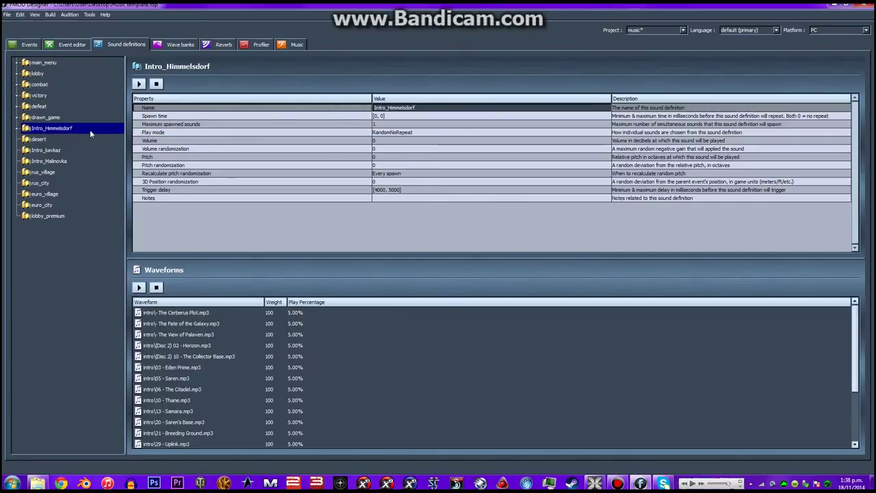
left_click(415, 133)
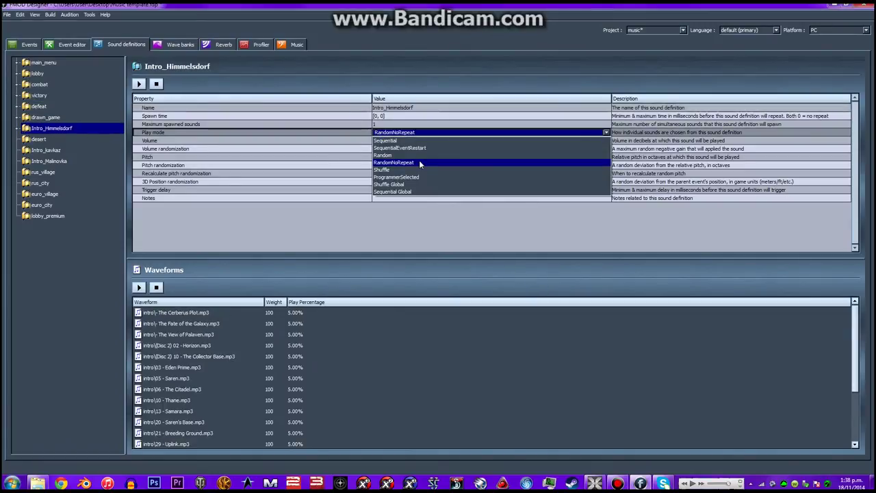
left_click(418, 162)
left_click(88, 95)
left_click(67, 85)
left_click(80, 106)
left_click(79, 128)
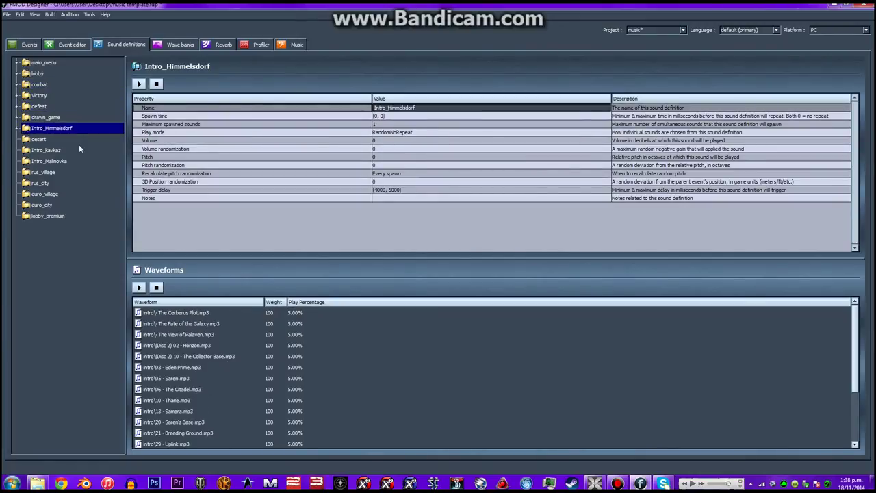
left_click(81, 150)
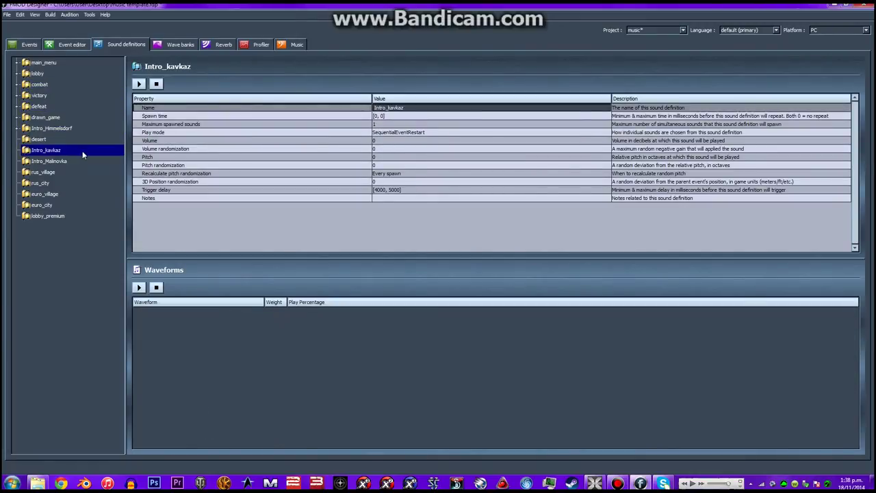
Rename the music_bank03 wave bank as music
left_click(162, 44)
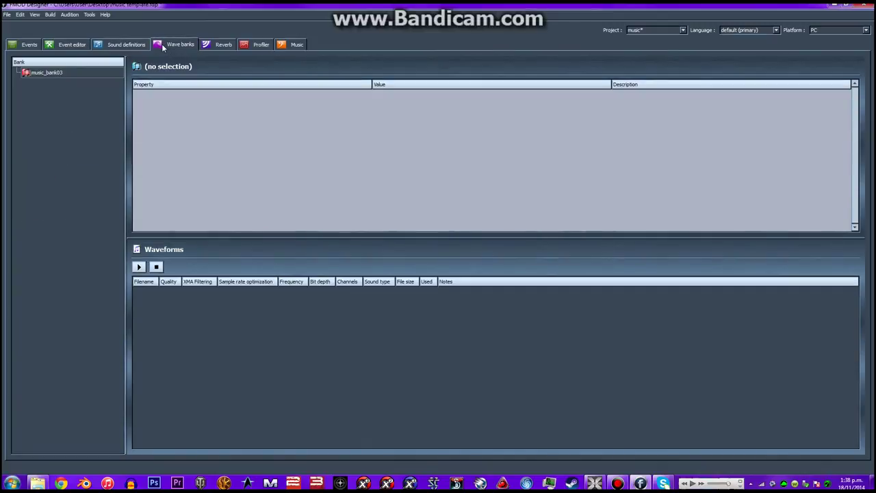
left_click(70, 76)
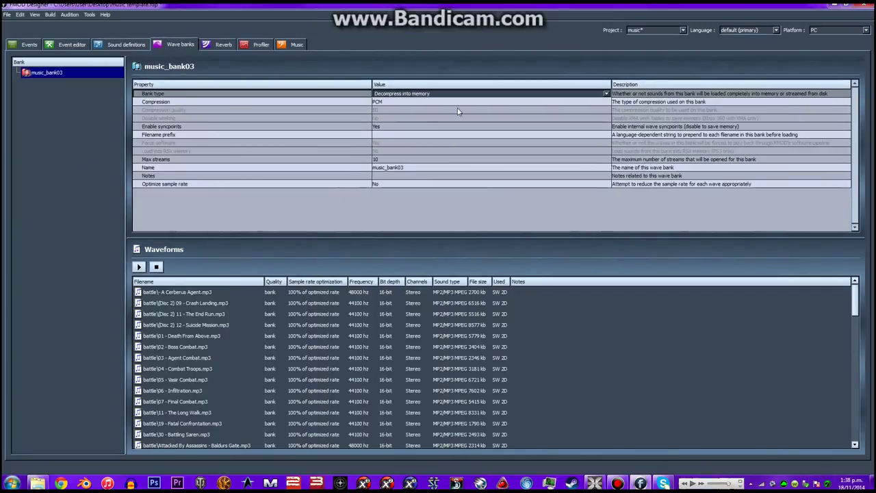
left_click(391, 85)
left_click(390, 94)
type("music")
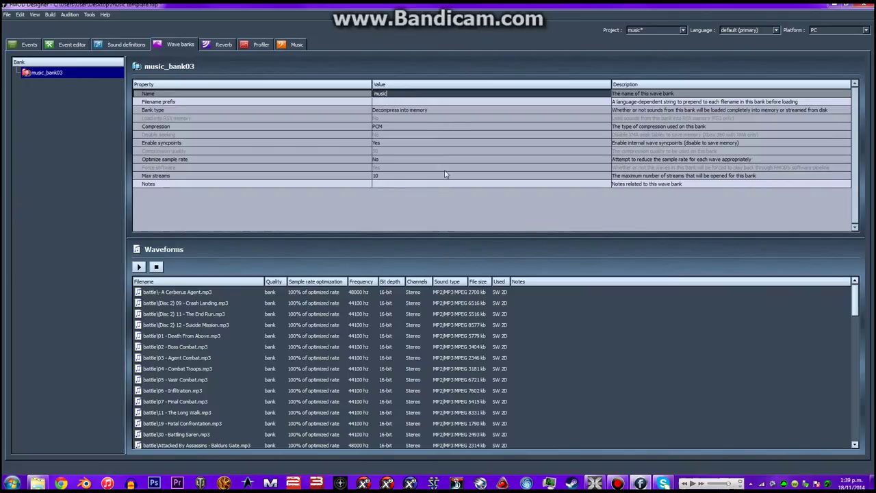
key("Return")
Configure the music wave bank with bank type Load into memory, MP3 compression and a maximum of 20 streams
left_click(411, 111)
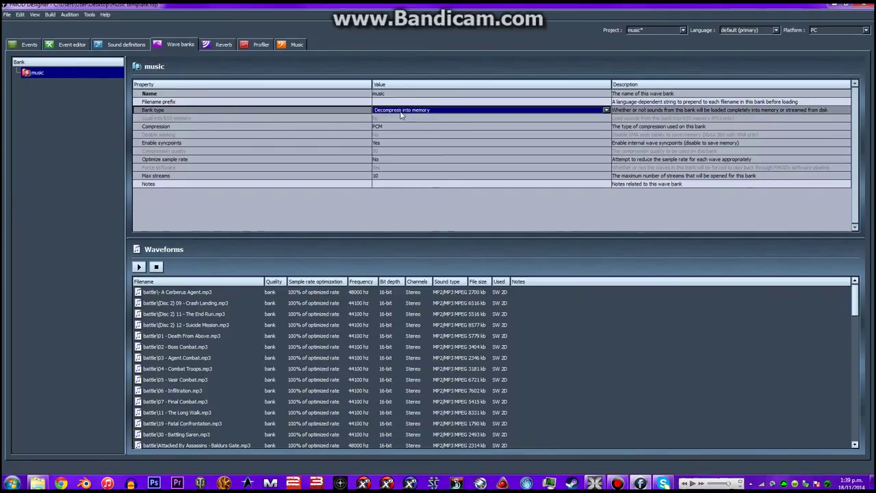
left_click(402, 110)
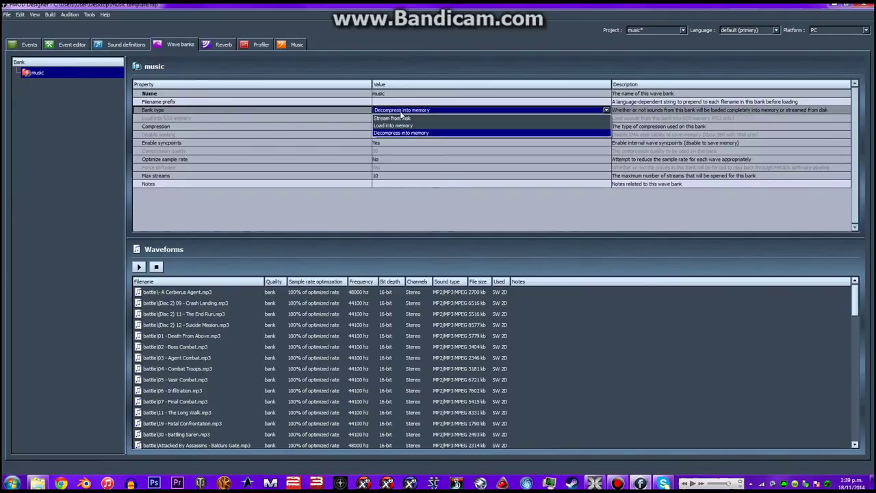
left_click(441, 125)
left_click(438, 127)
left_click(439, 128)
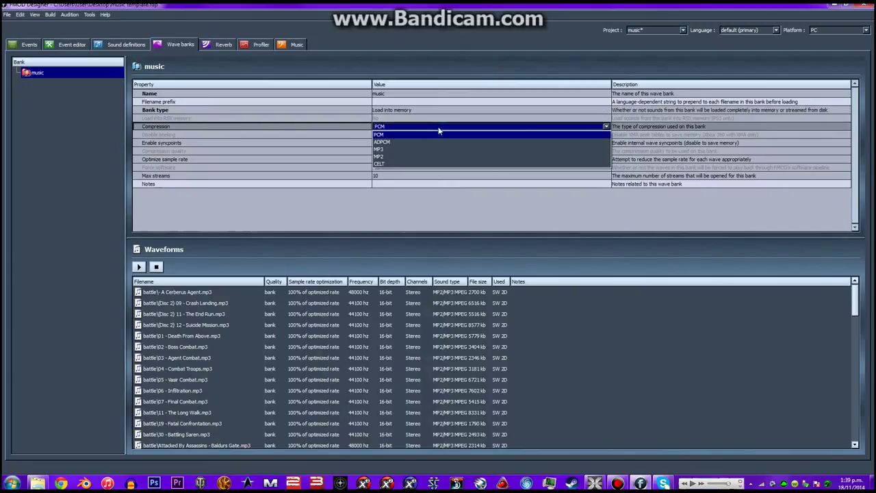
left_click(409, 149)
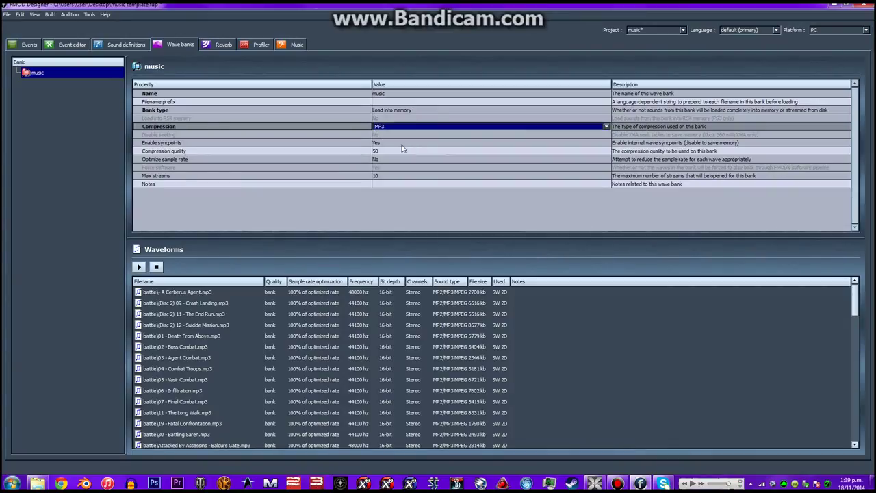
left_click(386, 176)
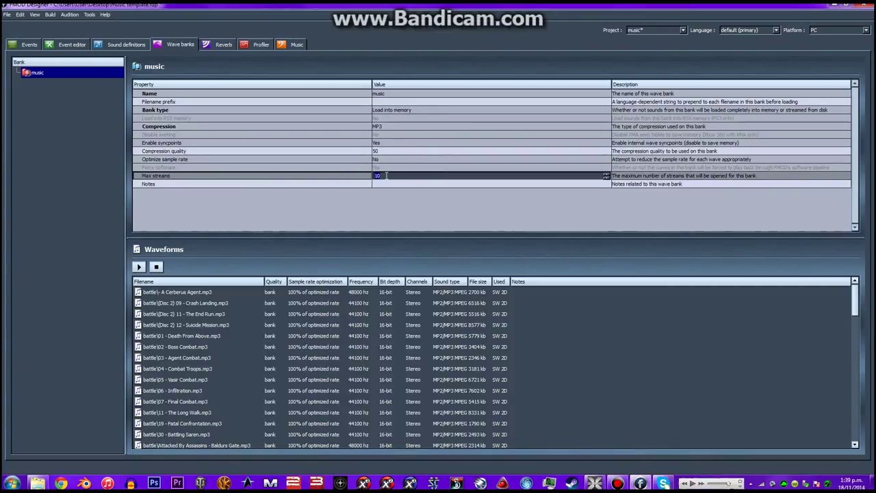
type("20")
Review the music wave bank's name, bank type, compression, compression quality, sample rate optimization and max streams settings
left_click(378, 94)
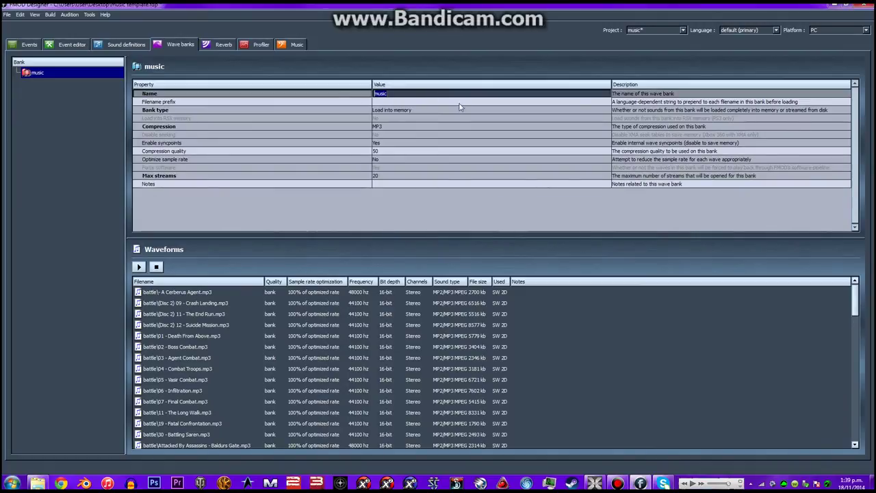
left_click(396, 111)
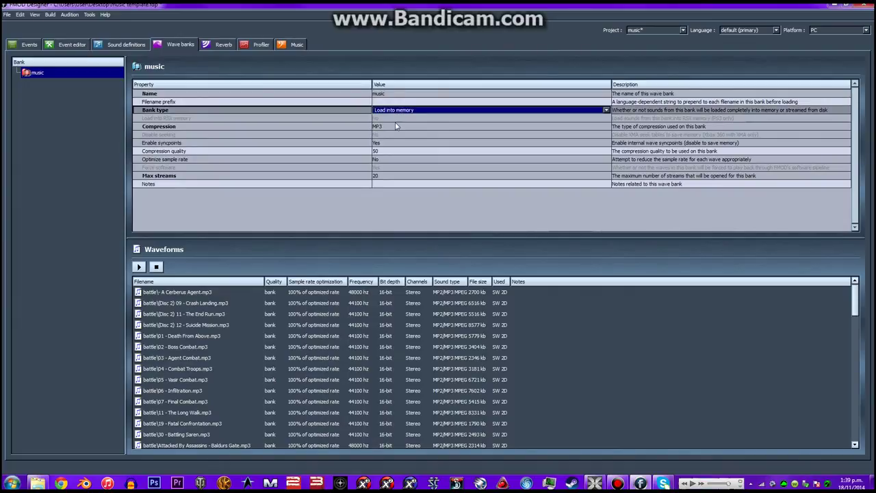
left_click(397, 128)
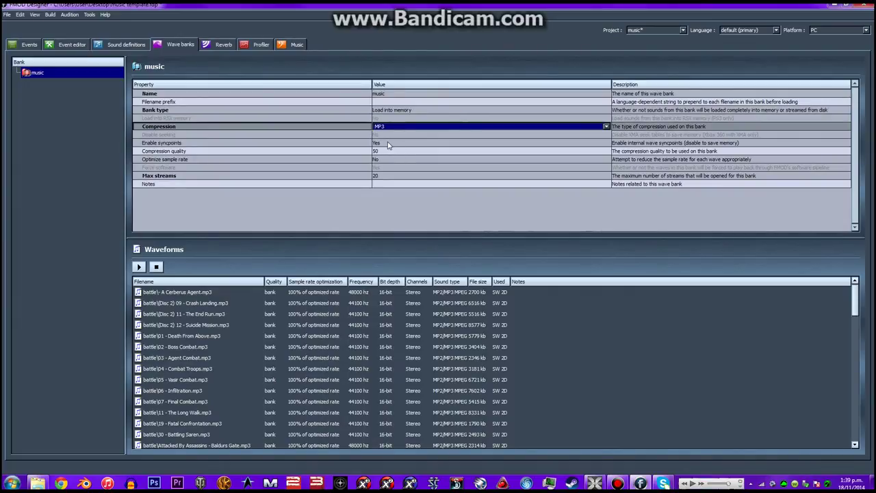
left_click(402, 151)
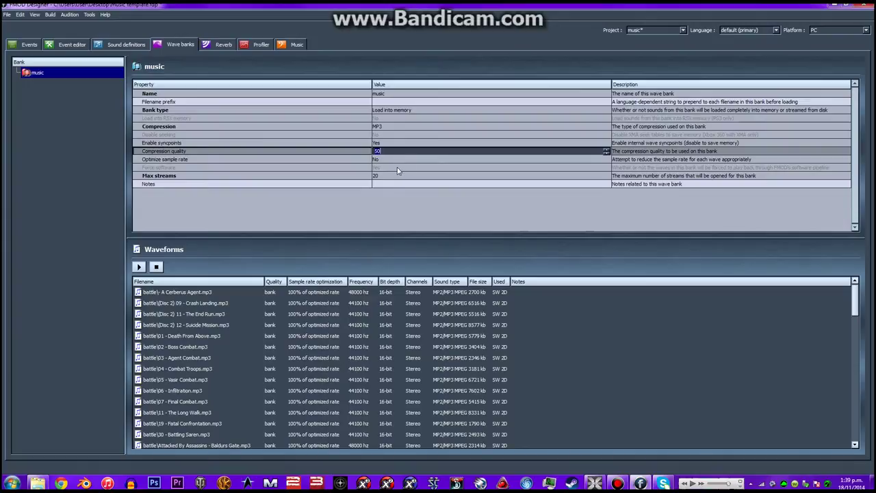
left_click(387, 160)
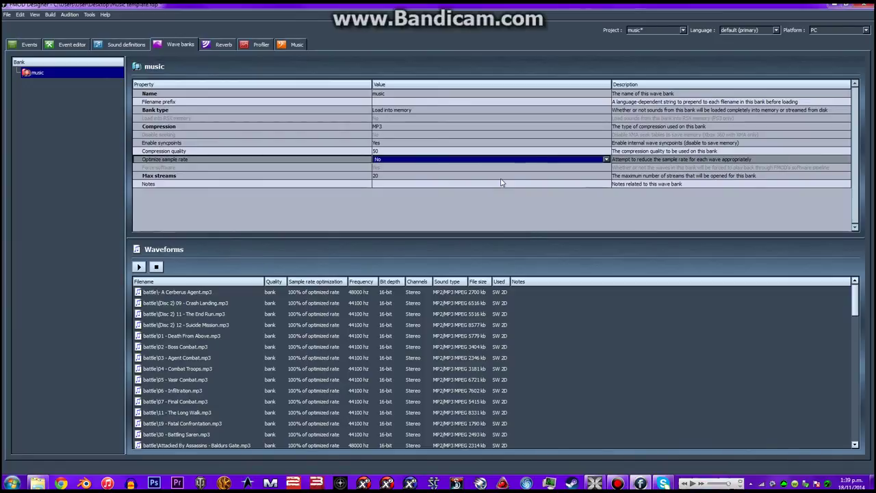
left_click(407, 176)
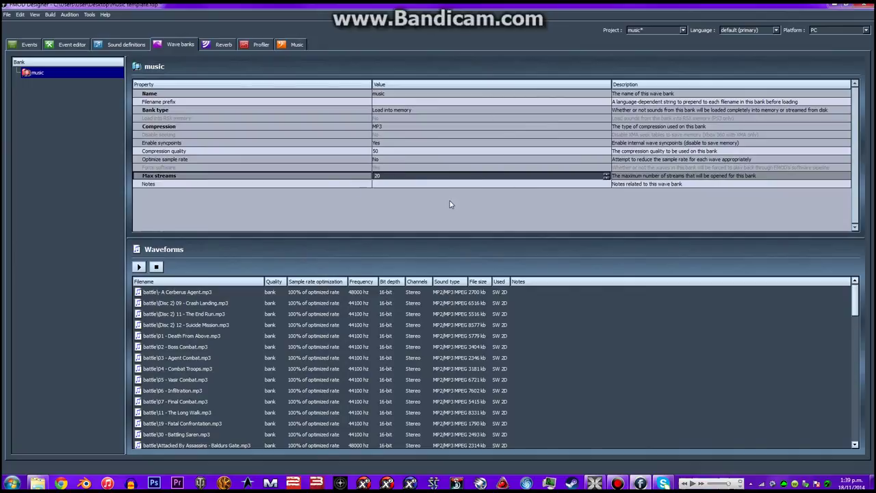
Look through the music wave bank's full waveform list, from the battle files to the victory files
left_click_drag(855, 298, 871, 270)
left_click(306, 291)
scroll(305, 291, "down", 4)
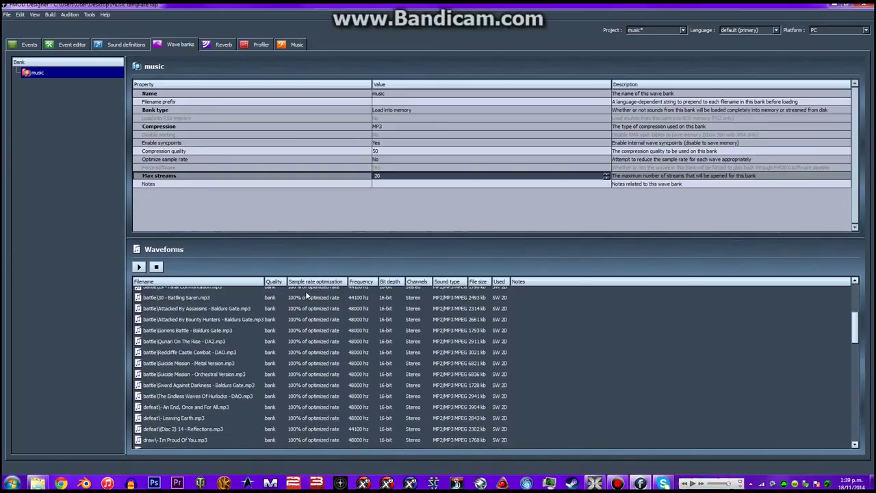
scroll(333, 322, "down", 15)
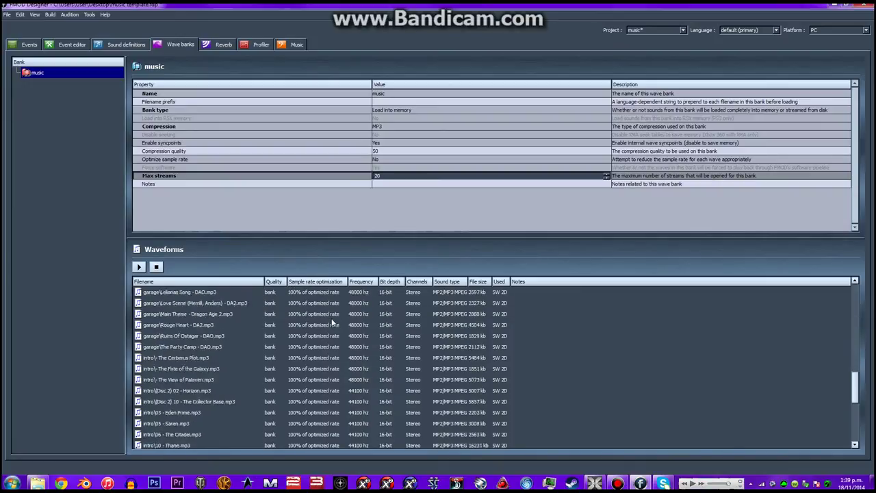
left_click(325, 356)
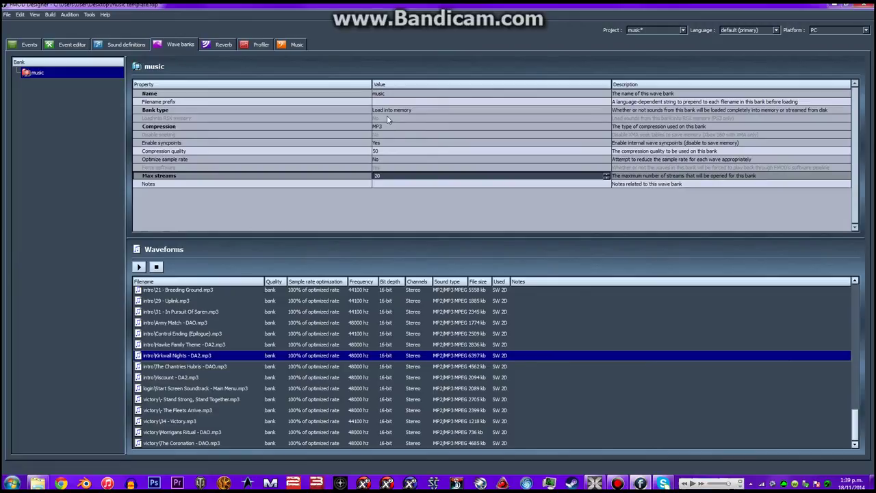
scroll(415, 373, "up", 15)
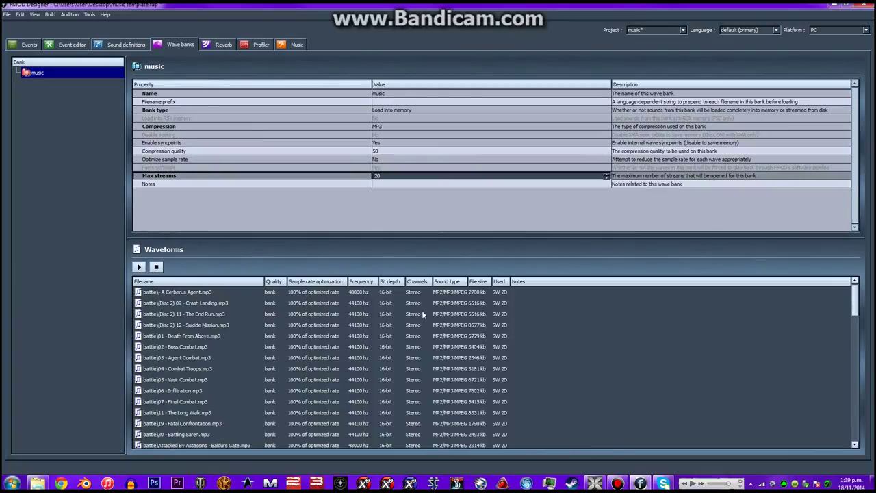
left_click(423, 293)
scroll(401, 304, "down", 10)
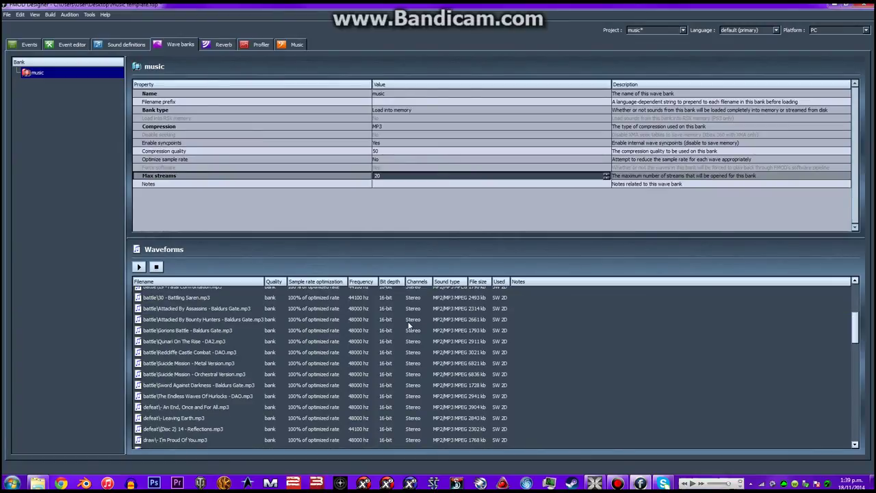
scroll(409, 327, "down", 4)
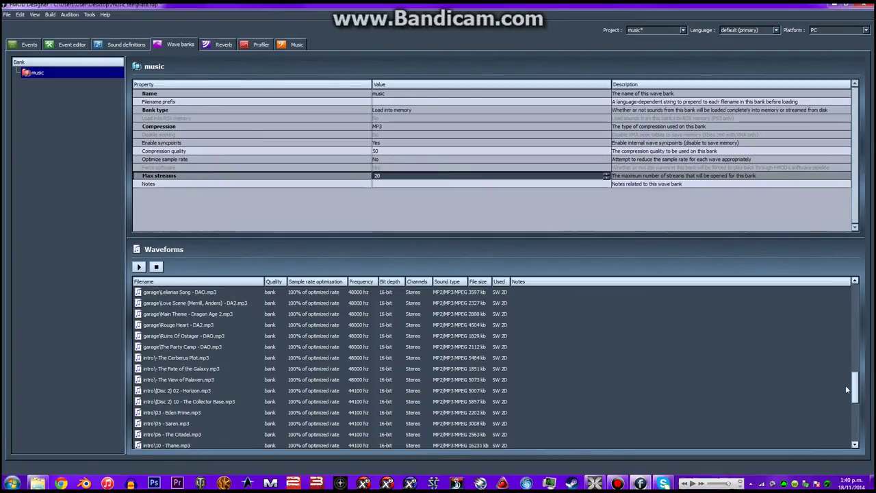
mouse_move(855, 401)
left_mouse_down()
mouse_move(868, 338)
mouse_move(873, 354)
left_mouse_up()
double_click(583, 329)
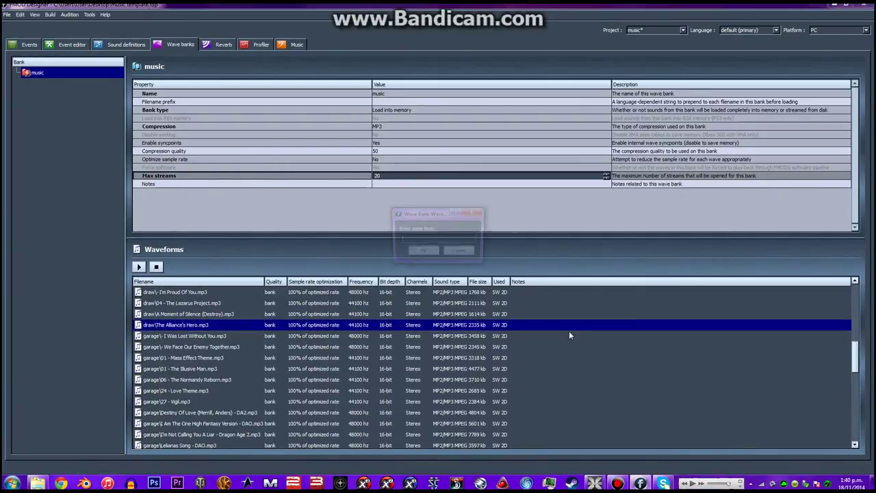
left_click(464, 254)
left_click(435, 317)
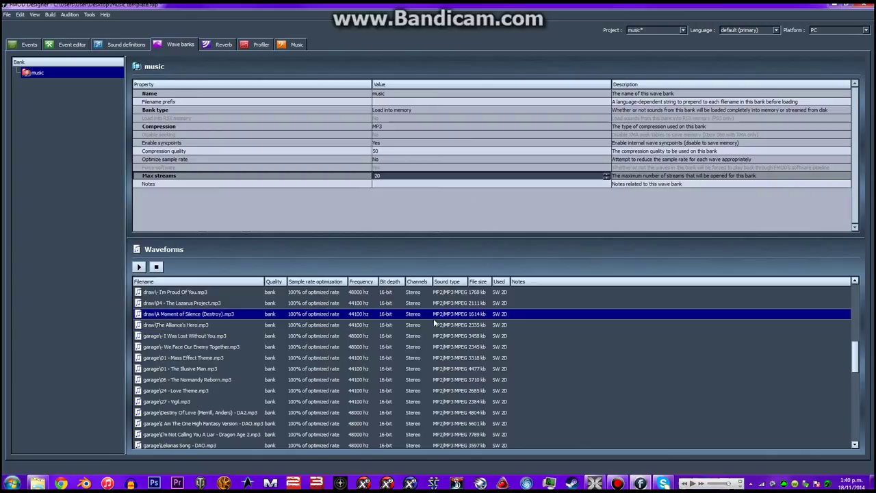
left_click(419, 335)
scroll(420, 336, "down", 3)
scroll(420, 335, "down", 5)
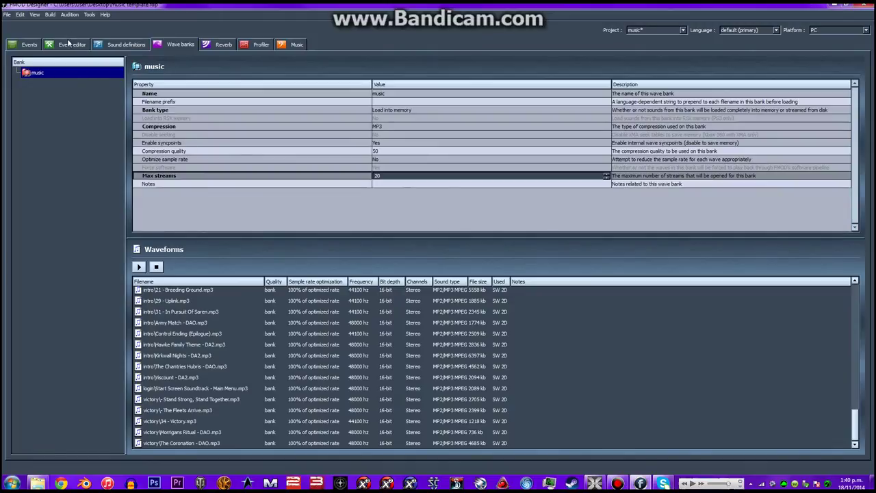
Check the project build options and look over the Reverb, Profiler and Music sections
left_click(54, 17)
mouse_move(69, 15)
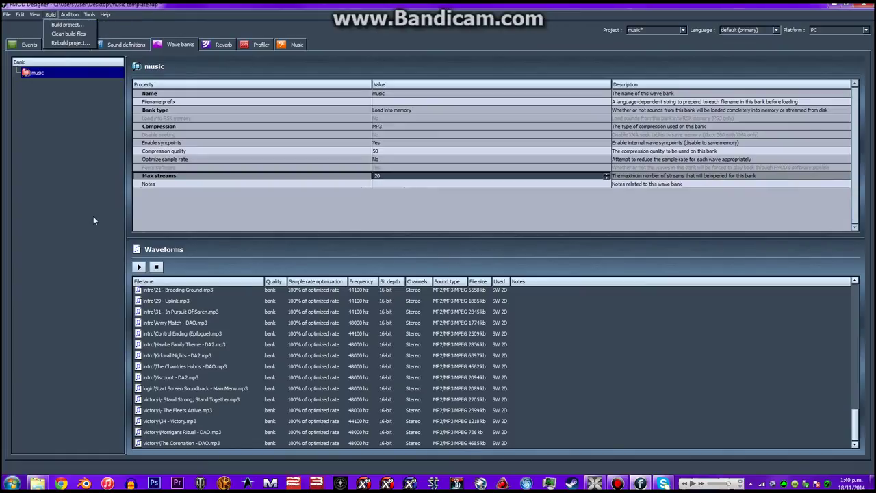
left_click(224, 45)
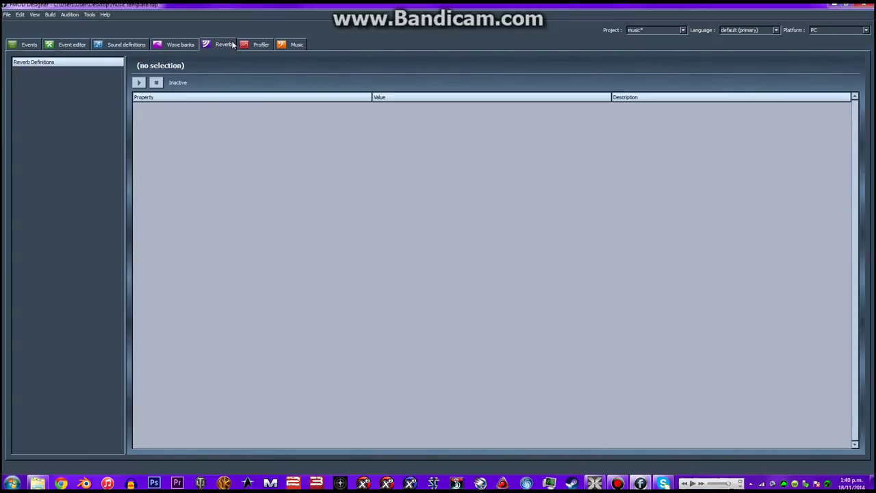
left_click(254, 45)
left_click(291, 47)
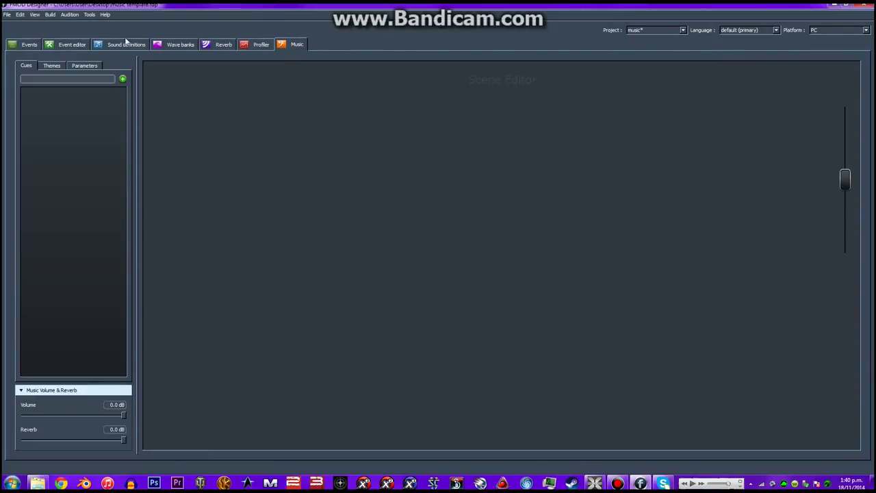
left_click(216, 43)
left_click(242, 45)
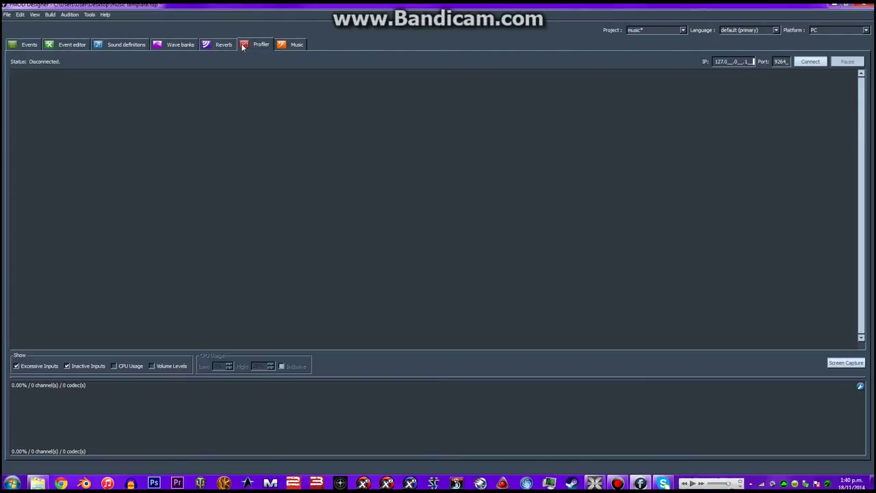
Look over the music wave bank's waveforms, the sound definitions and the lobby event in the event editor
left_click(282, 47)
left_click(141, 48)
left_click(162, 46)
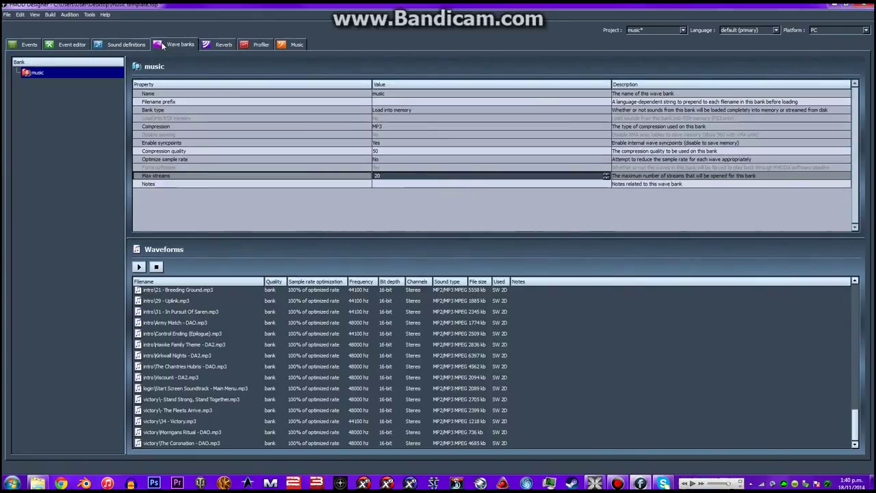
left_click(66, 150)
left_click(83, 81)
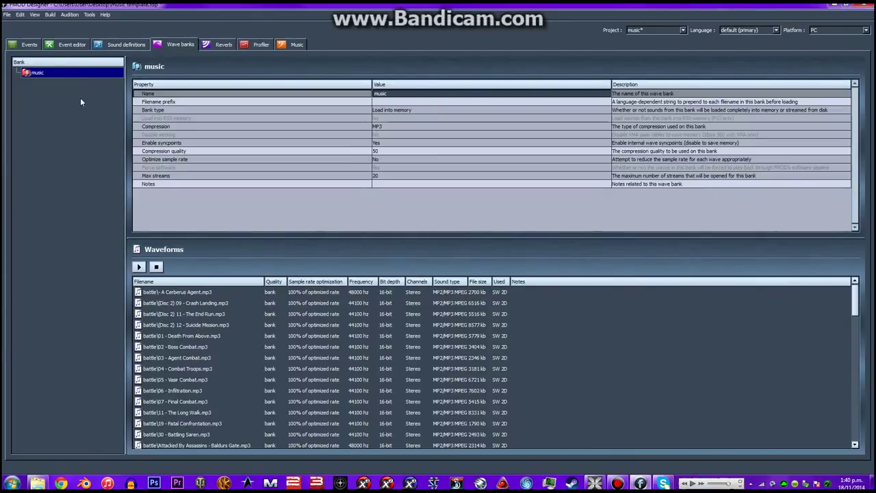
scroll(384, 405, "down", 15)
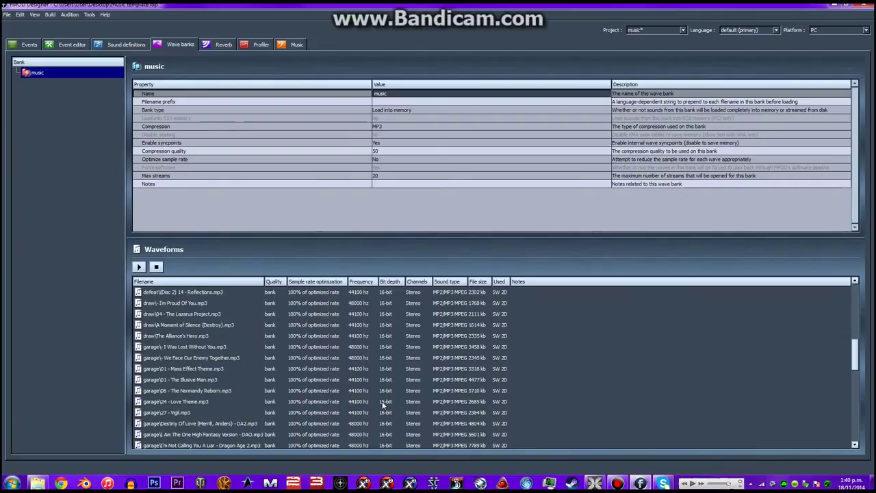
scroll(383, 405, "down", 3)
left_click(123, 44)
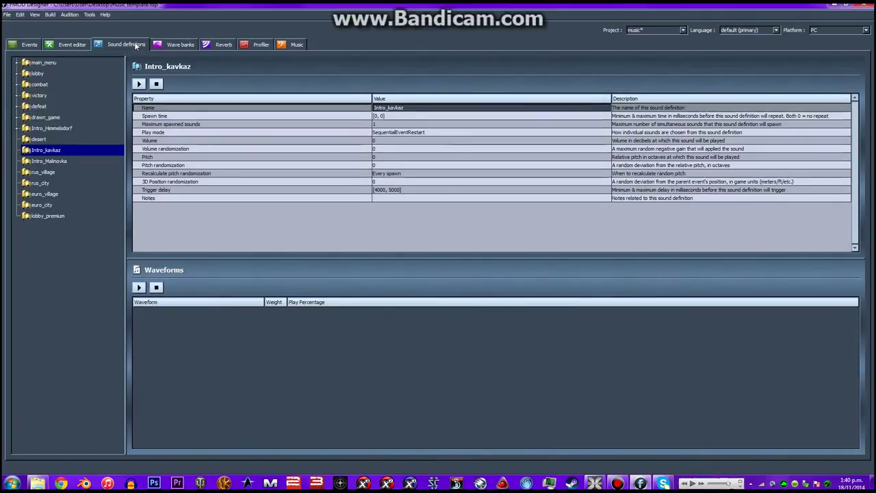
left_click(70, 106)
left_click(65, 45)
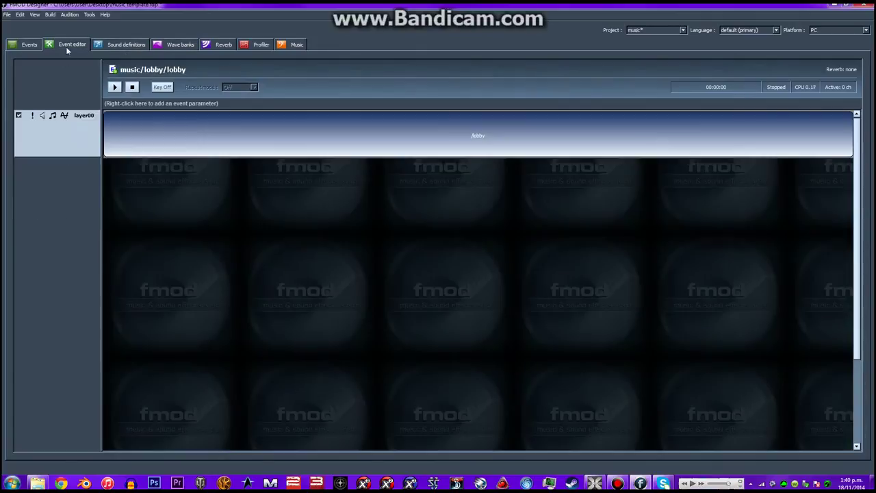
Check the music project's audio source directory and build directory properties
left_click(32, 46)
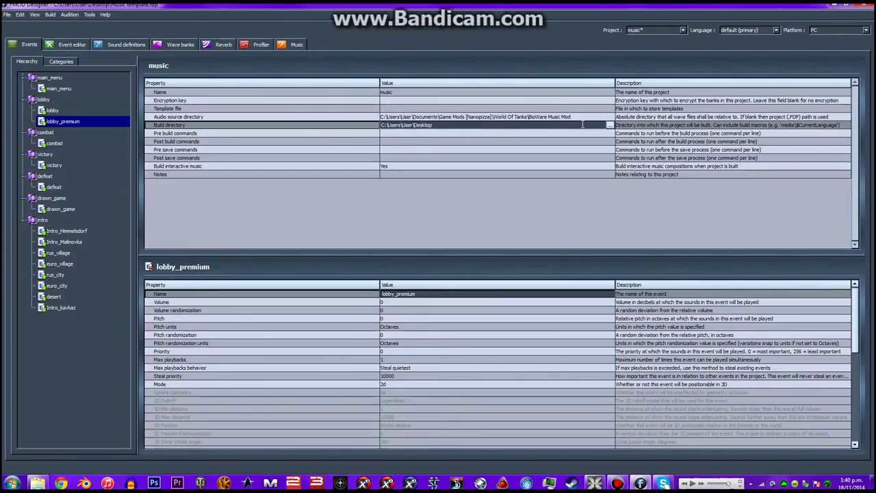
left_click(548, 117)
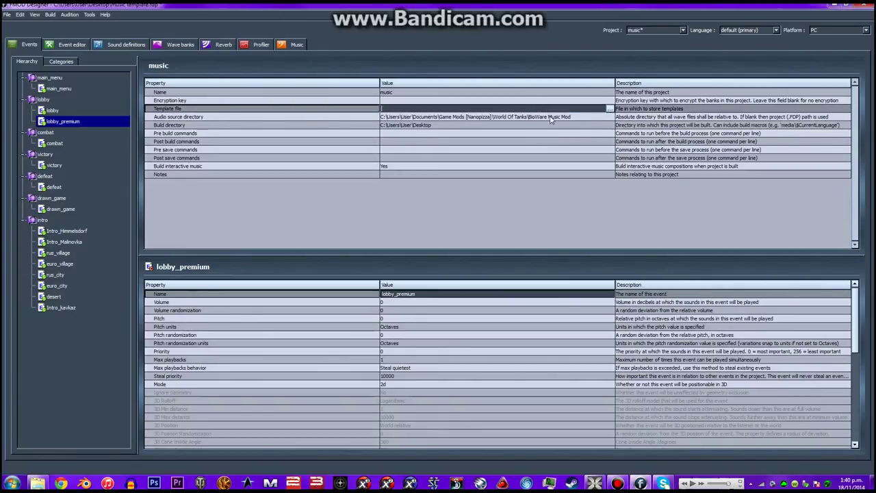
left_click_drag(549, 116, 572, 116)
left_click(431, 212)
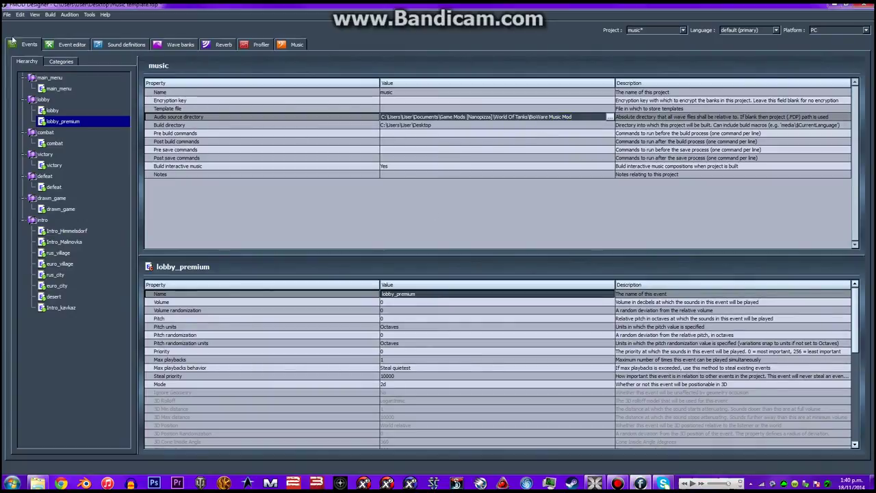
Set up a project build for PC with the music wave bank selected and wavebank listings left out
left_click(55, 16)
left_click(175, 29)
left_click(176, 42)
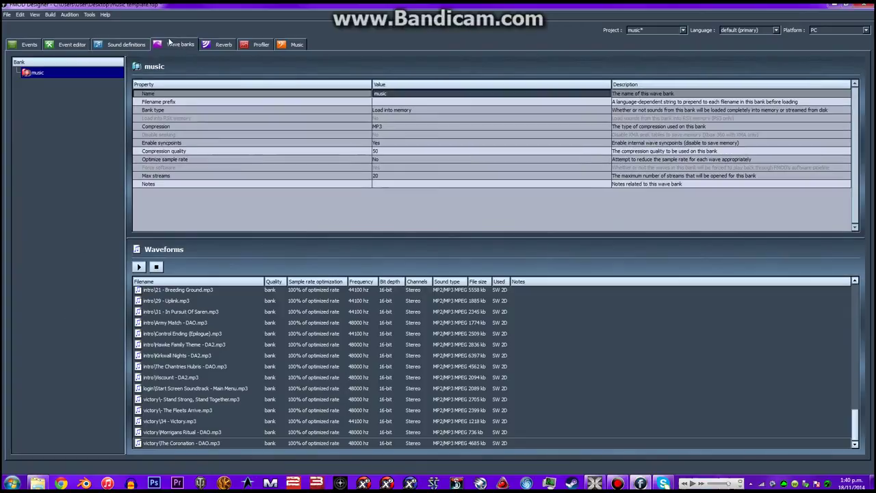
left_click(50, 14)
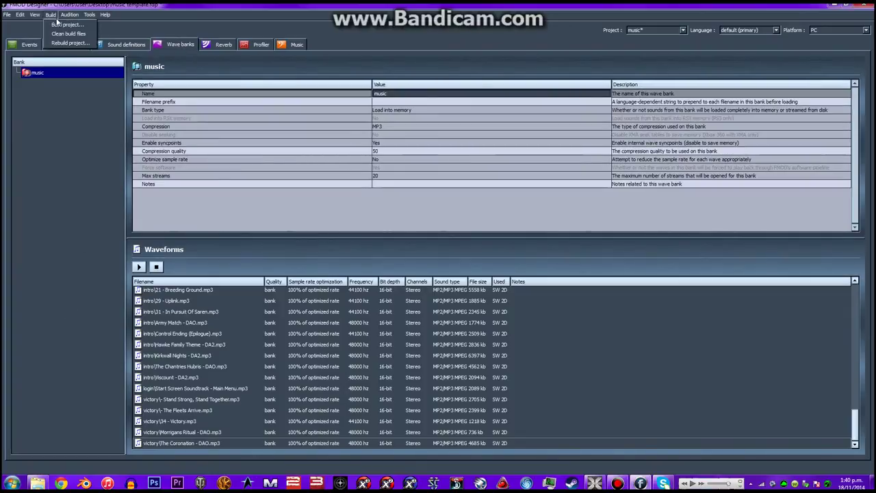
left_click(69, 26)
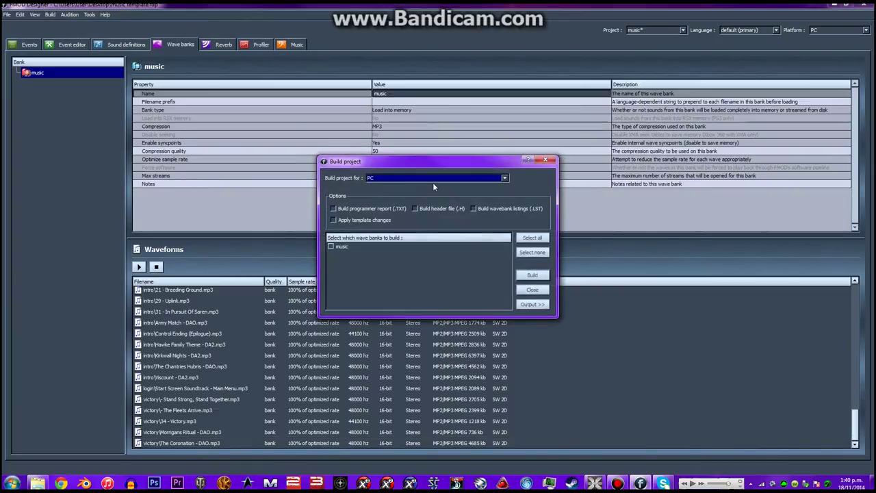
left_click(433, 181)
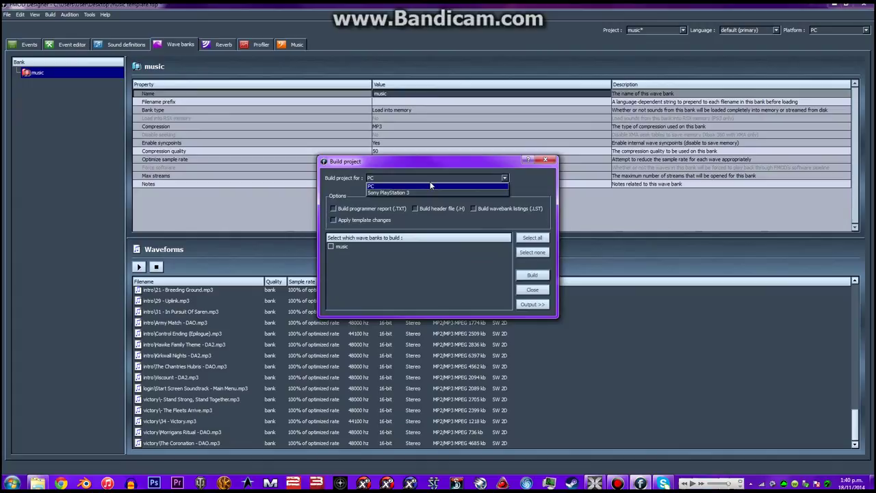
left_click(431, 186)
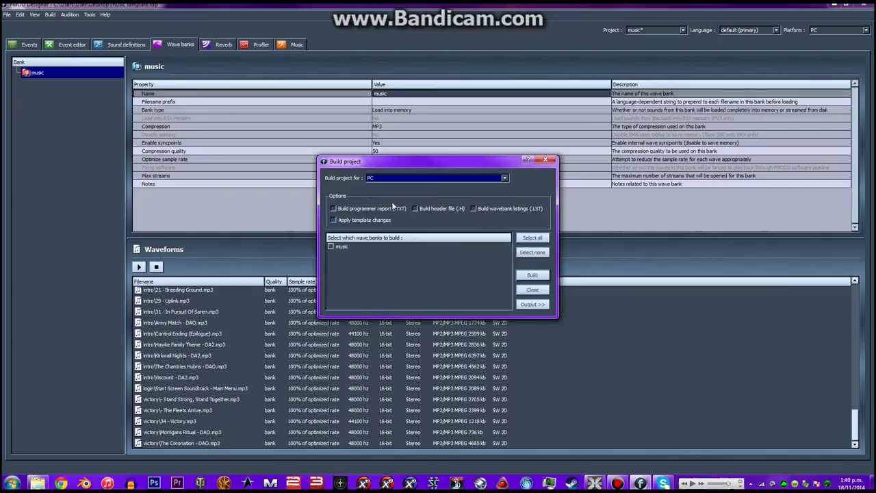
left_click(331, 247)
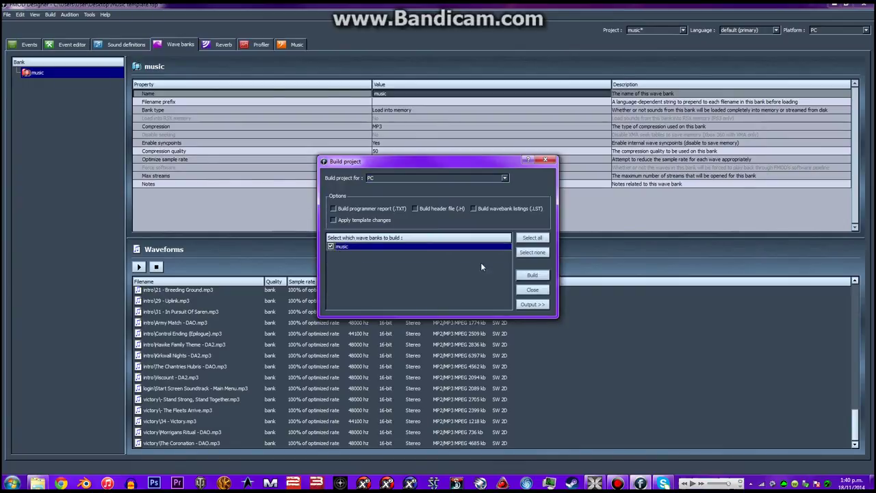
left_click(448, 293)
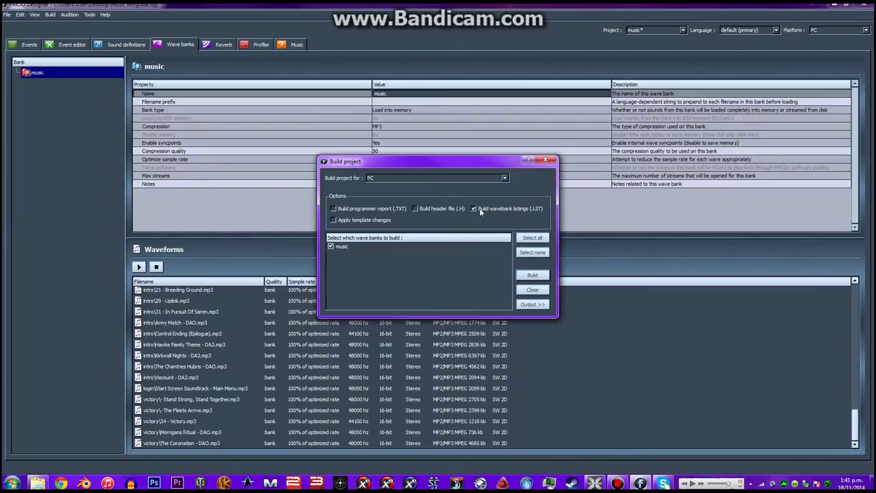
left_click(480, 210)
left_click(480, 261)
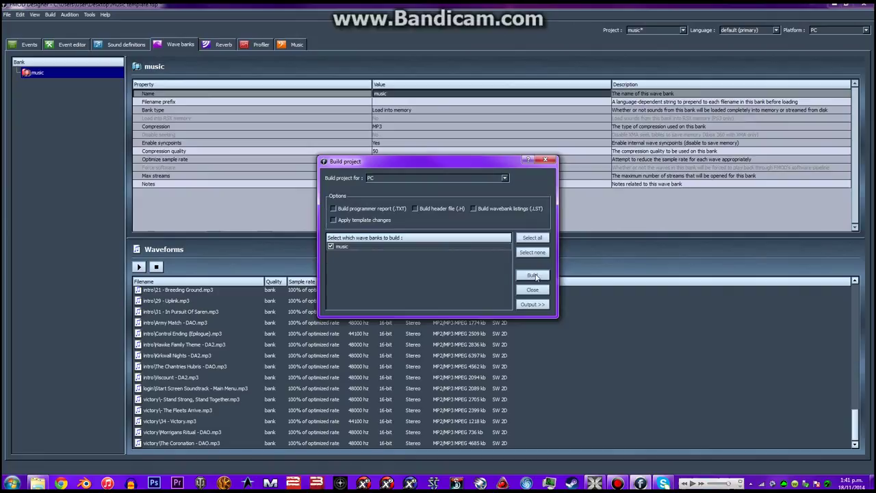
Build the music project with the build output shown, and close the build dialog
left_click(531, 305)
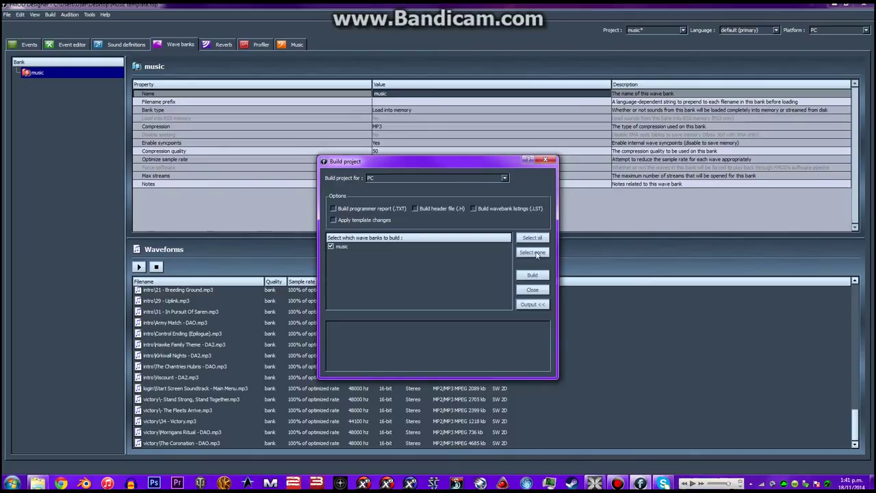
left_click(533, 276)
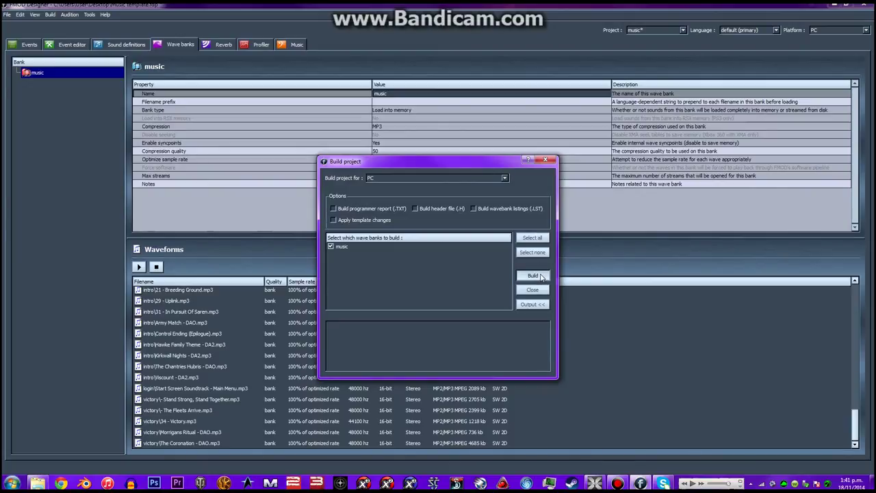
left_click(540, 276)
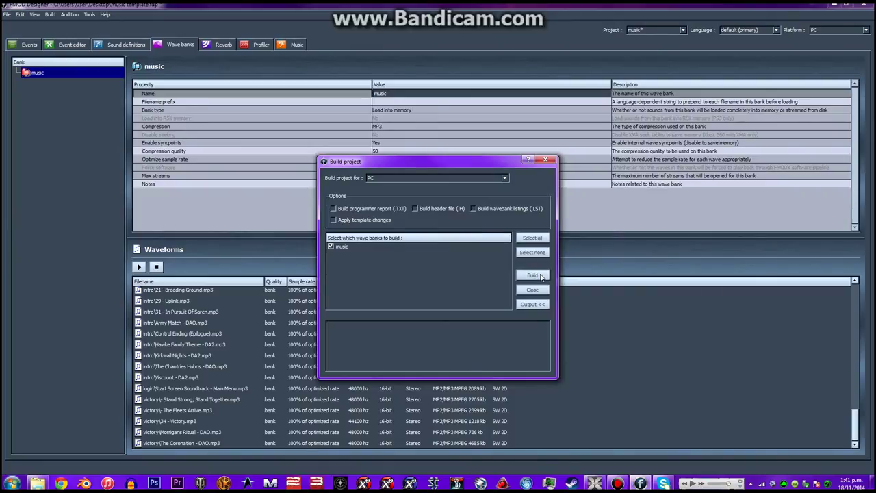
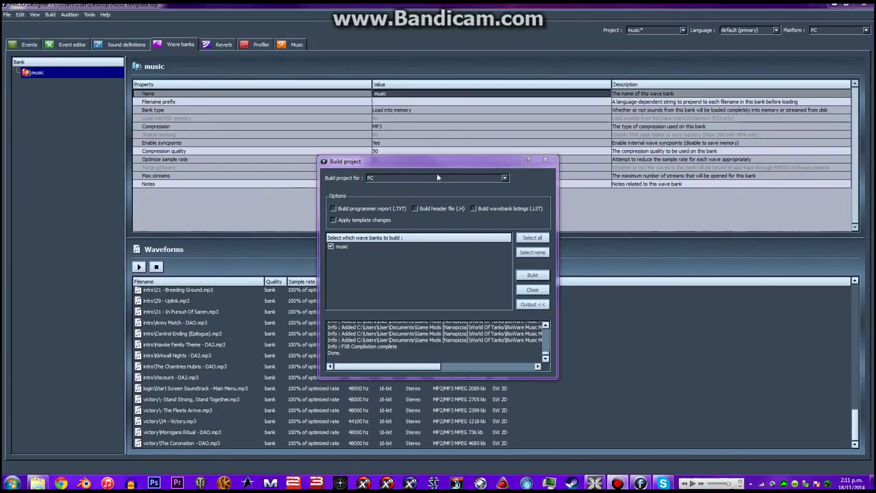
left_click_drag(449, 162, 267, 87)
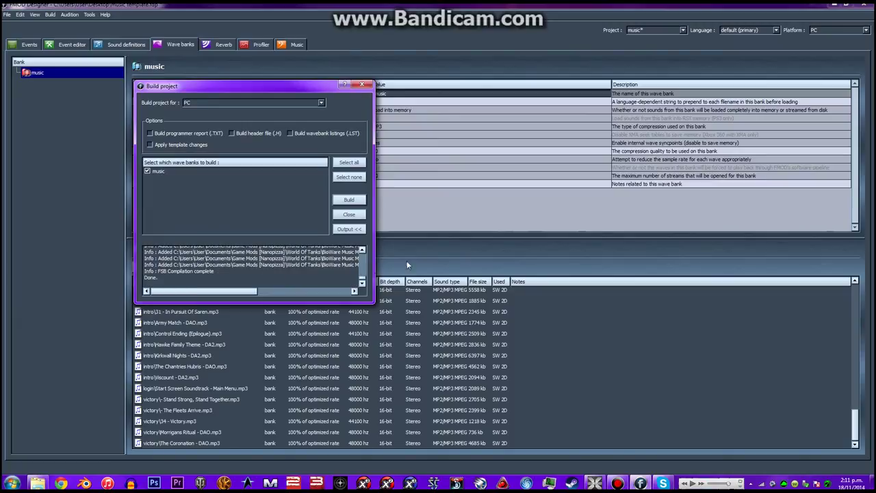
left_click(349, 214)
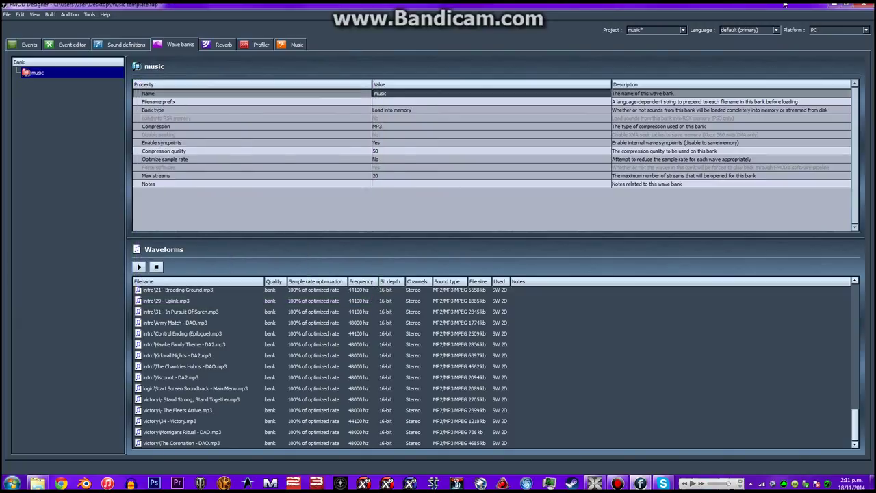
Minimize the program and move the built music.fev and music.fsb files to an open area of the desktop
left_click(834, 6)
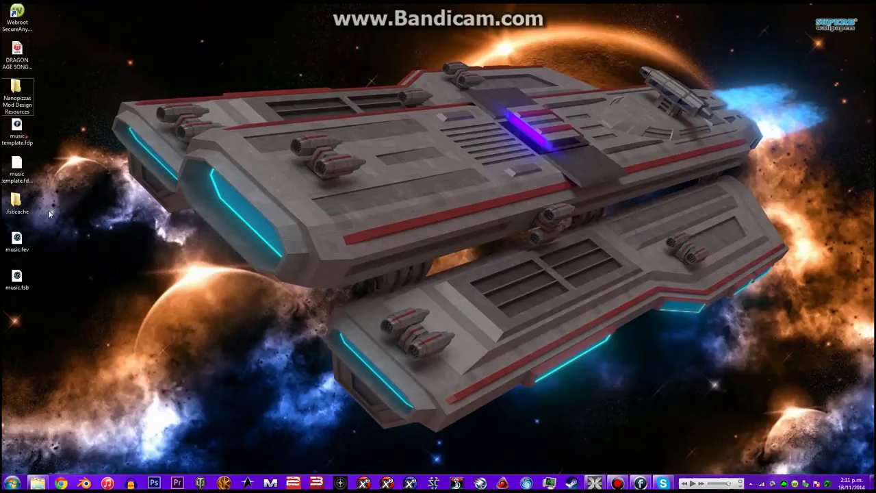
left_click(20, 165)
left_click_drag(37, 227, 6, 309)
left_click(38, 286)
left_click_drag(38, 225, 329, 165)
left_click_drag(352, 58, 288, 247)
left_click(412, 175)
left_click_drag(360, 106, 301, 183)
left_click(320, 206)
left_click(387, 153)
left_click(370, 167)
left_click_drag(370, 167, 335, 130)
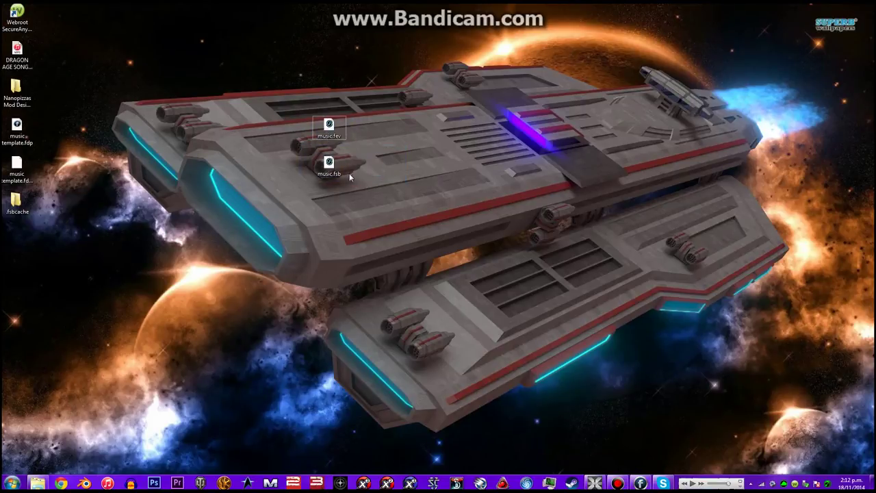
left_click(340, 174)
left_click(328, 126)
right_click(318, 120)
left_click(353, 308)
key("Return")
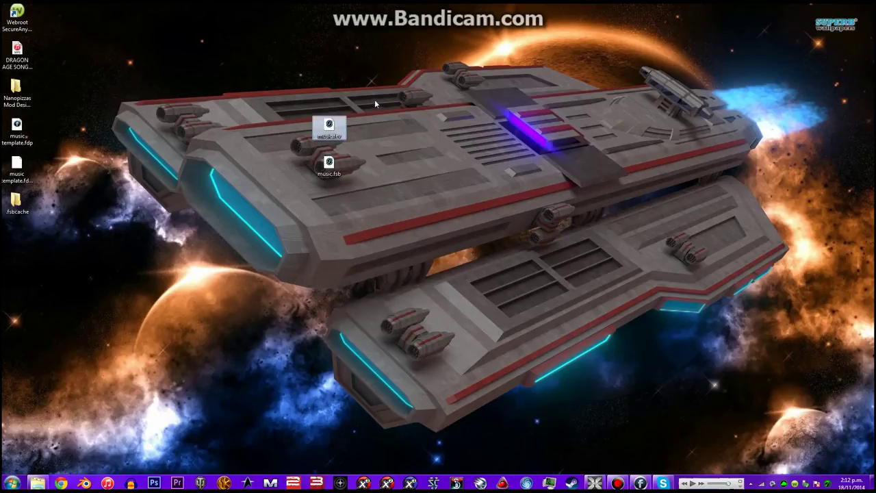
left_click_drag(374, 140, 173, 371)
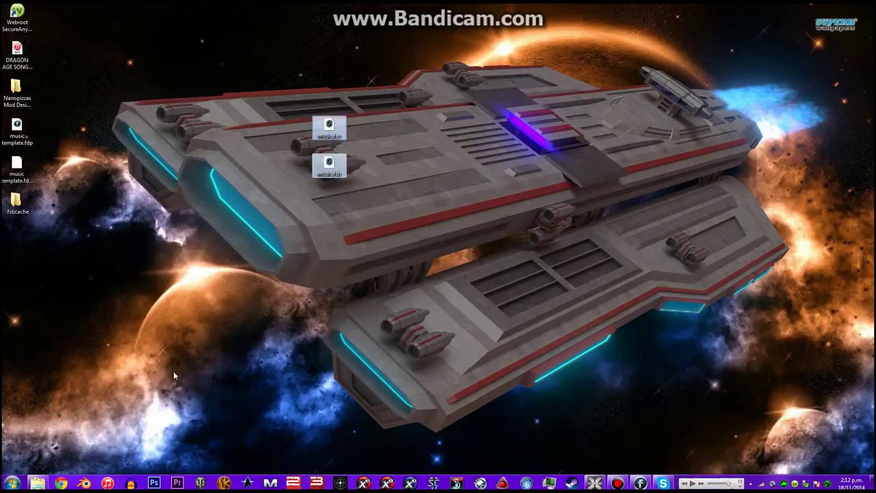
left_click(158, 387)
Copy music.fev and music.fsb from the desktop into Documents > Game Mods [Nanopizza] > World Of Tanks > BioWare Music Mod
left_click(40, 483)
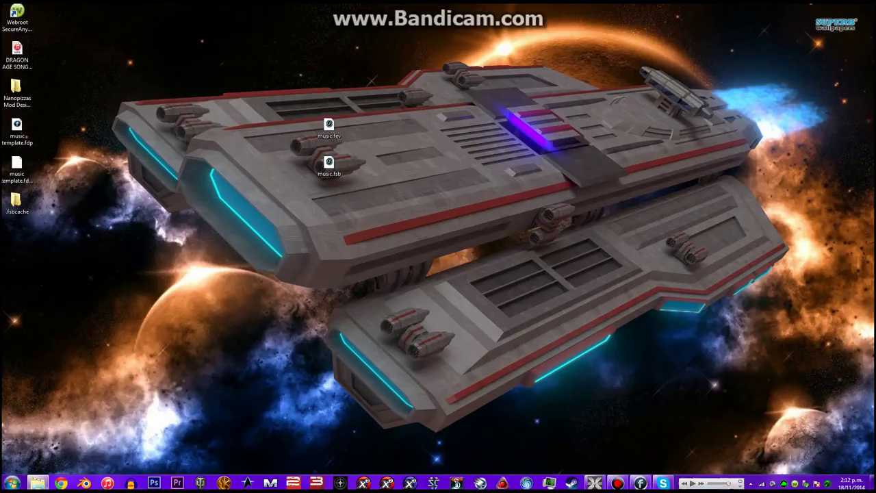
key("super+Right")
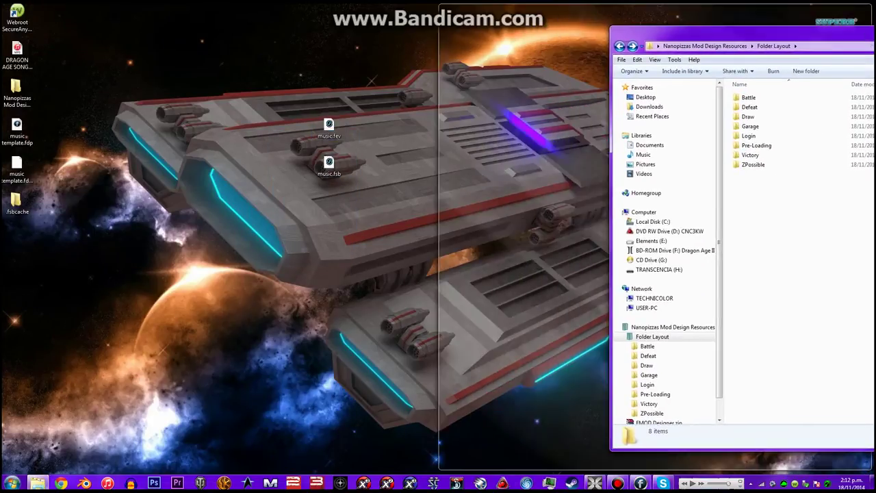
left_click_drag(376, 78, 356, 171)
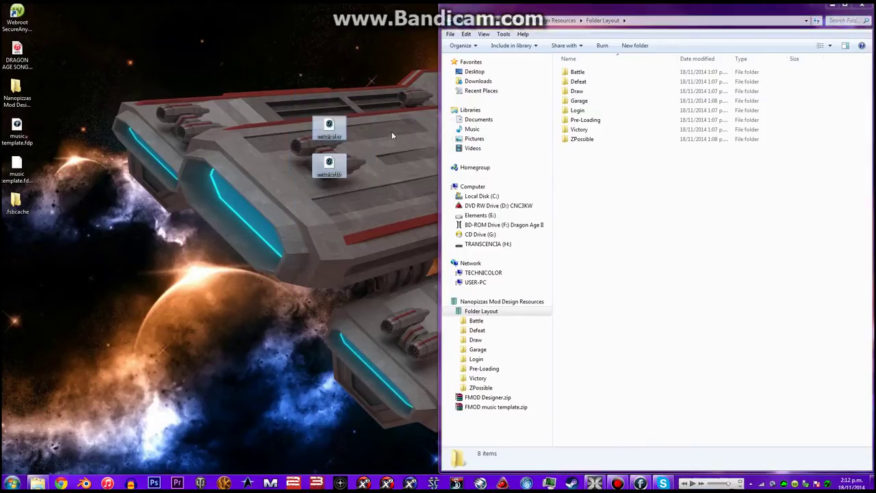
left_click(479, 121)
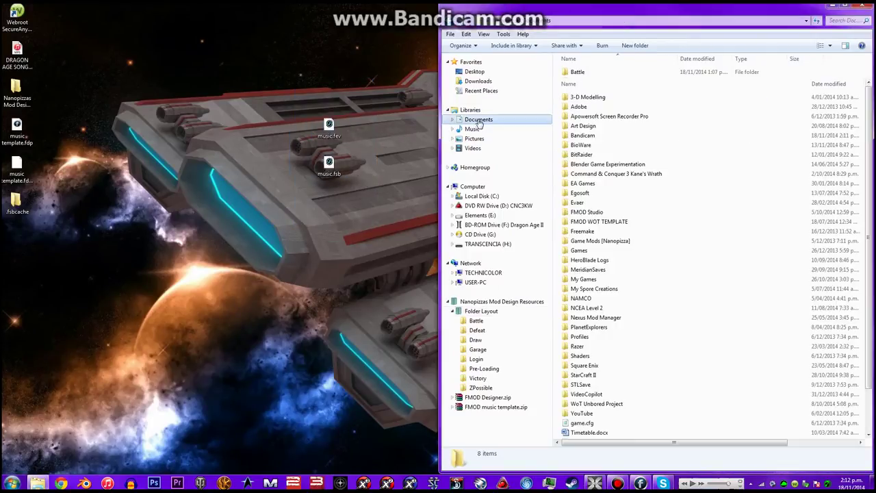
double_click(597, 244)
double_click(600, 101)
double_click(597, 98)
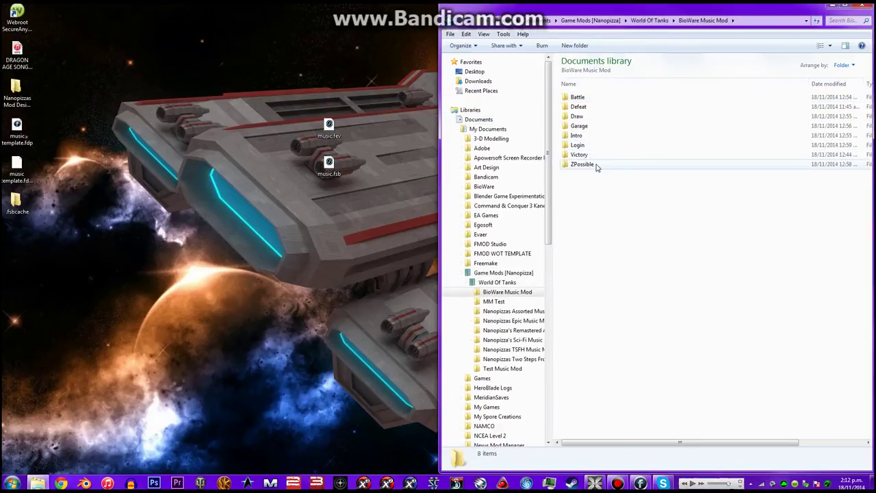
left_click_drag(372, 104, 271, 233)
left_click_drag(330, 164, 597, 352)
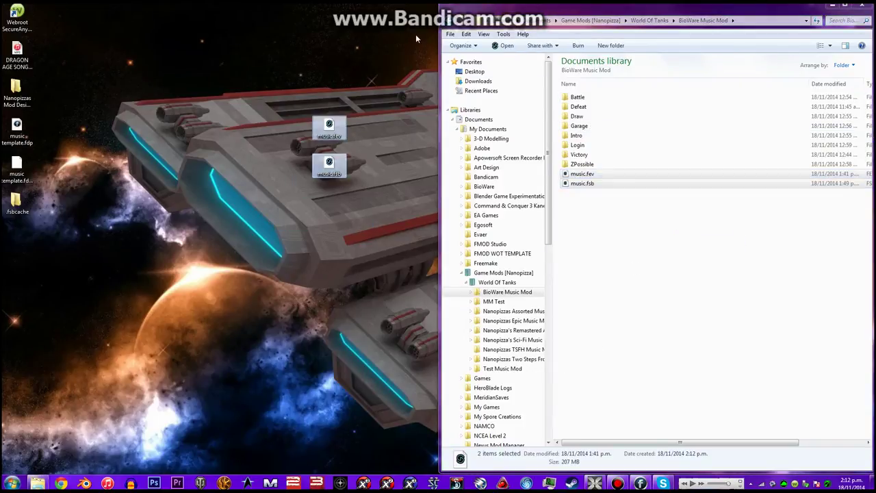
Navigate from the mod backup folder to the World of Tanks game folder under Local Disk (C:) > Games
left_click(451, 20)
left_click(450, 19)
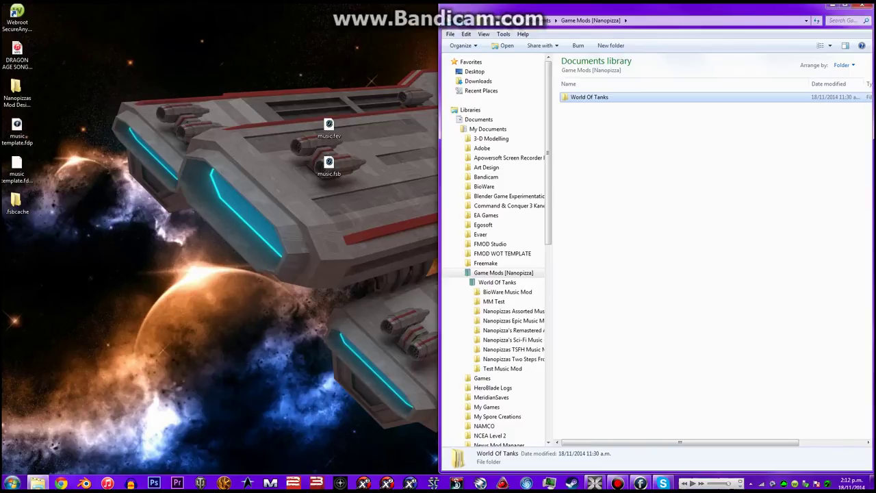
left_click(450, 20)
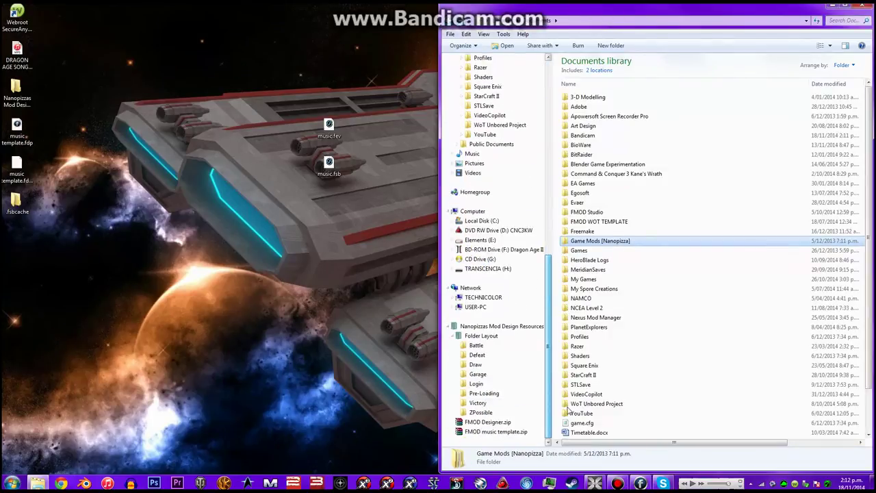
left_click(482, 221)
double_click(594, 167)
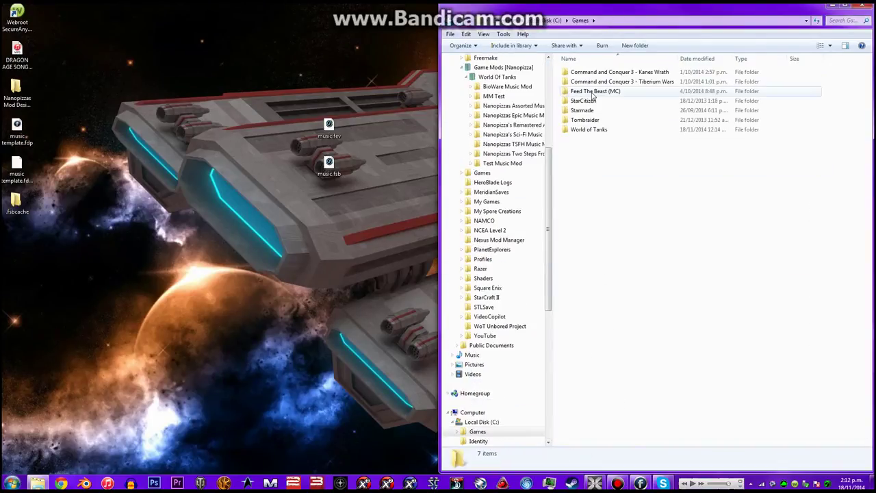
double_click(593, 130)
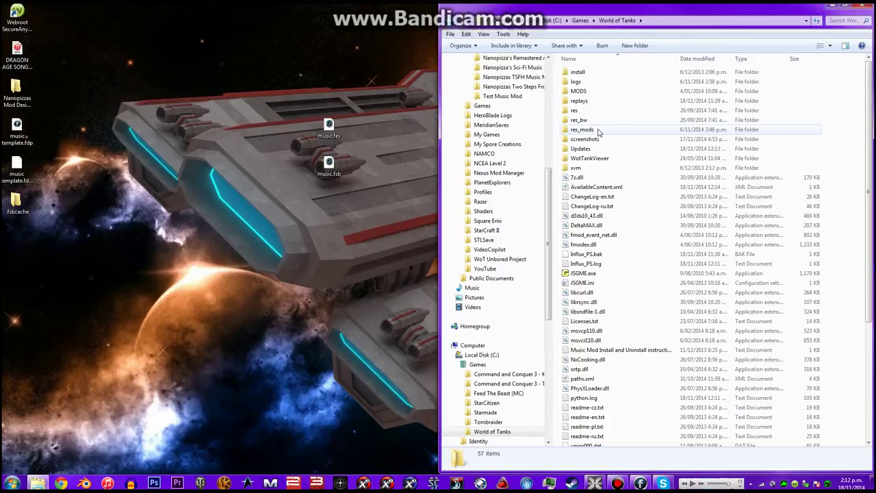
left_click_drag(349, 84, 300, 204)
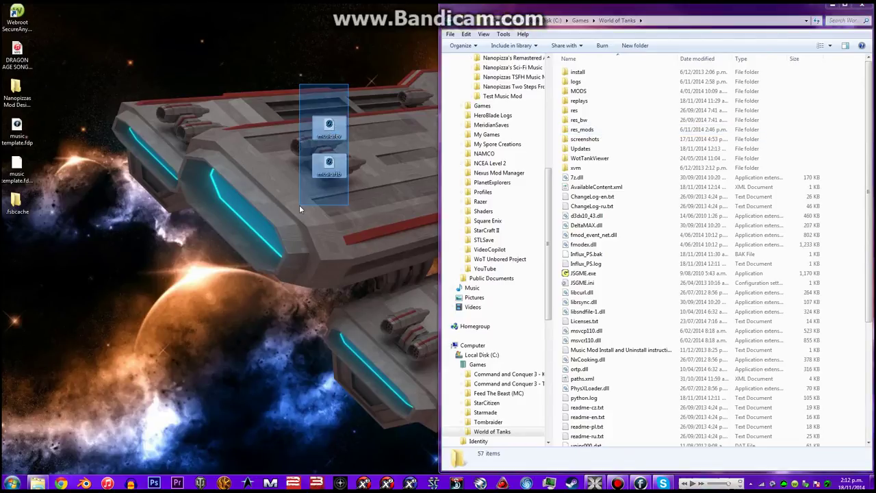
left_click_drag(375, 108, 299, 194)
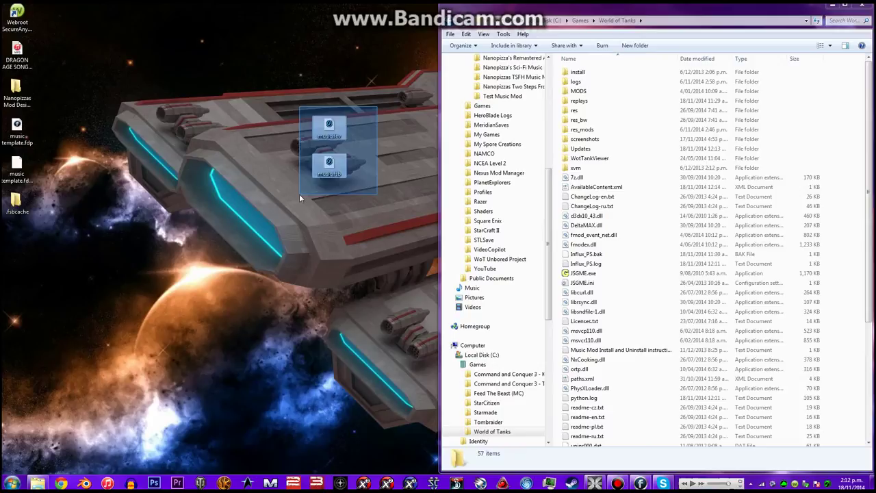
left_click(300, 195)
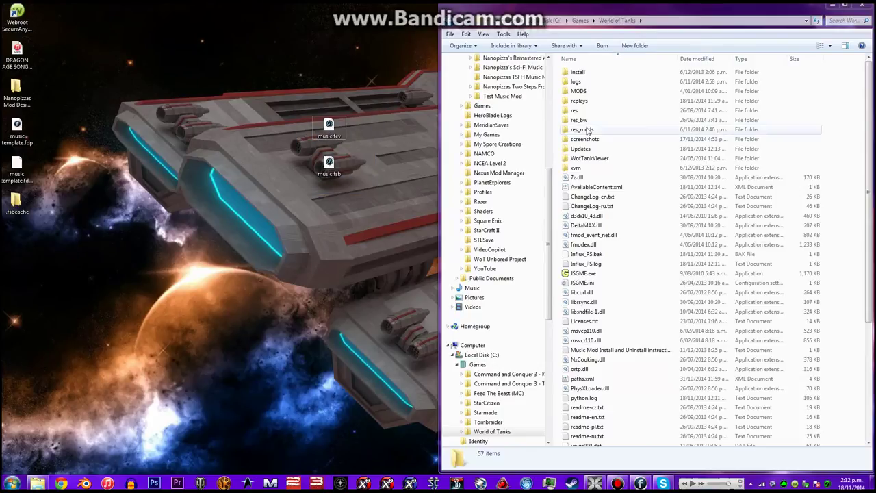
left_click_drag(349, 89, 287, 195)
left_click_drag(367, 105, 297, 191)
left_click(297, 190)
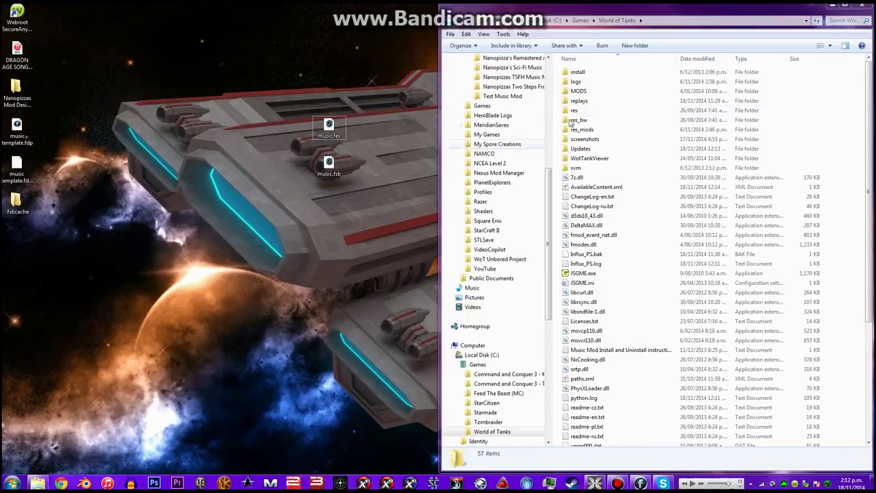
left_click_drag(362, 108, 295, 197)
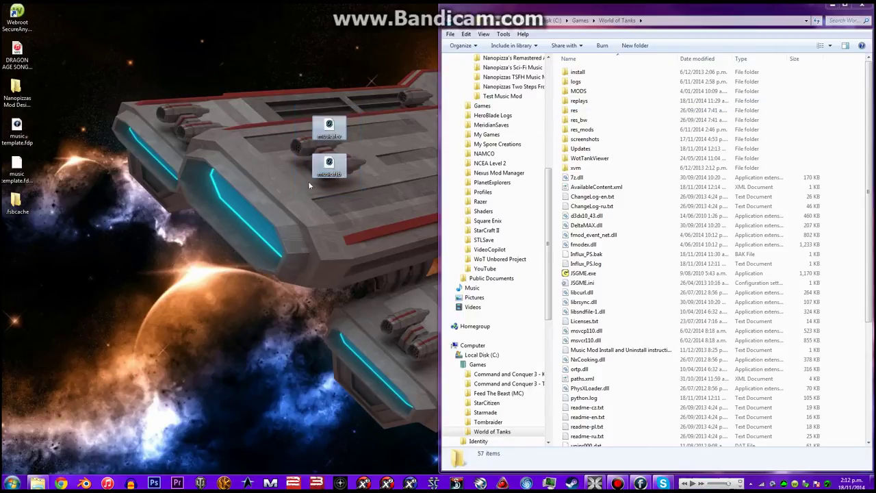
left_click_drag(391, 89, 286, 213)
Open the audio folder inside the res folder of World of Tanks
double_click(593, 111)
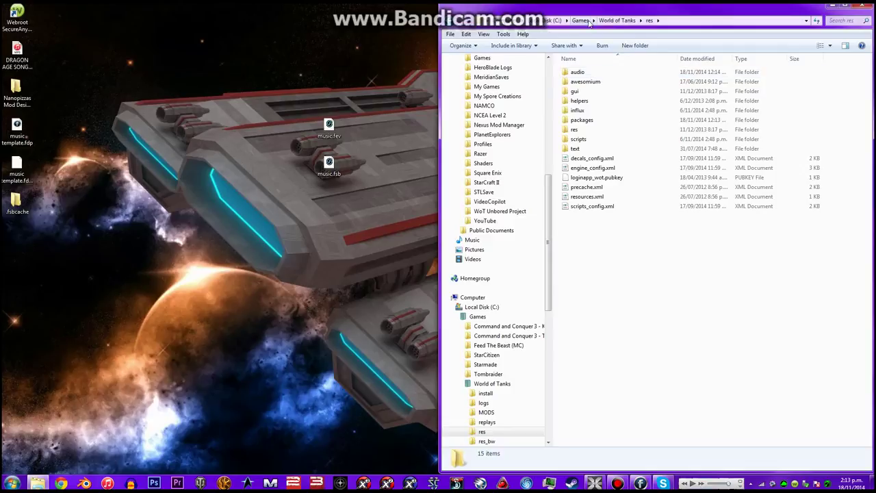
left_click(580, 20)
double_click(585, 130)
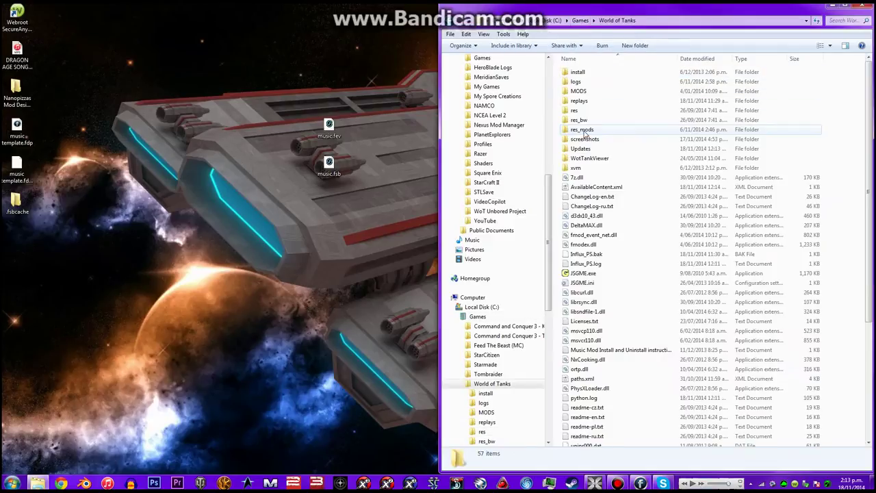
double_click(578, 111)
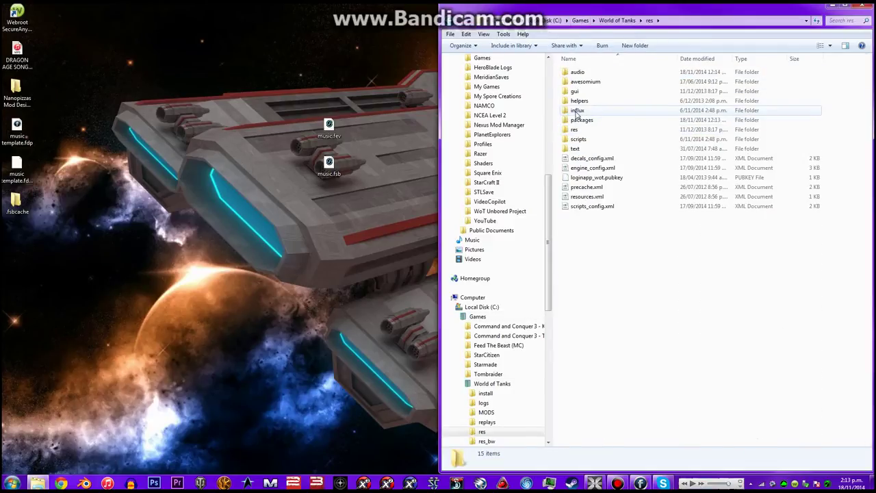
double_click(579, 72)
left_click_drag(355, 93, 324, 202)
left_click_drag(329, 164, 662, 299)
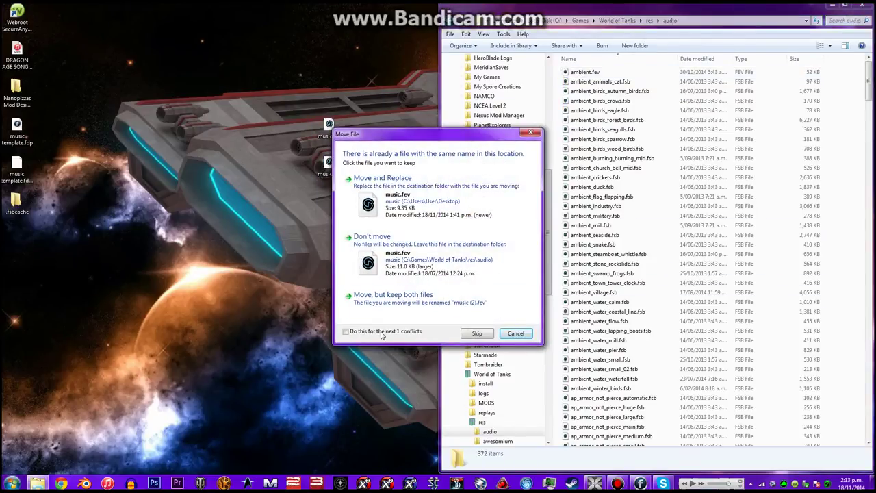
left_click(515, 334)
scroll(714, 176, "down", 6)
scroll(714, 177, "down", 20)
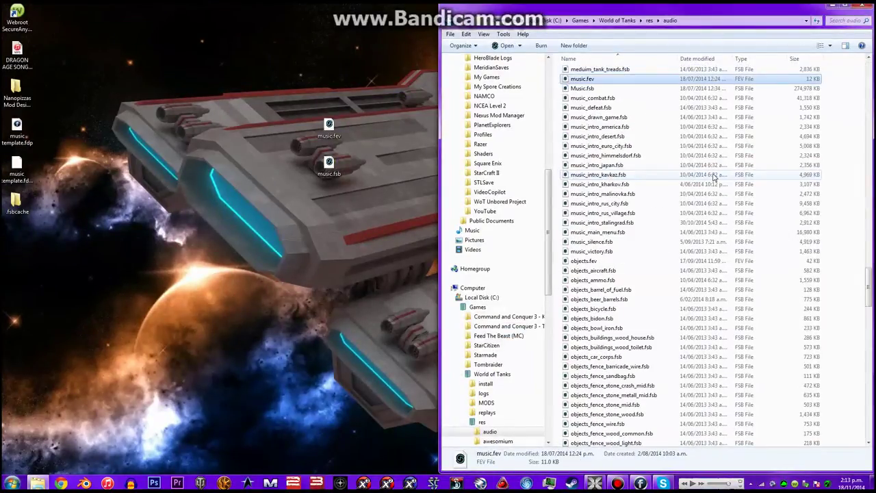
left_click(582, 88, "shift")
left_click_drag(582, 83, 198, 171)
left_click(527, 141)
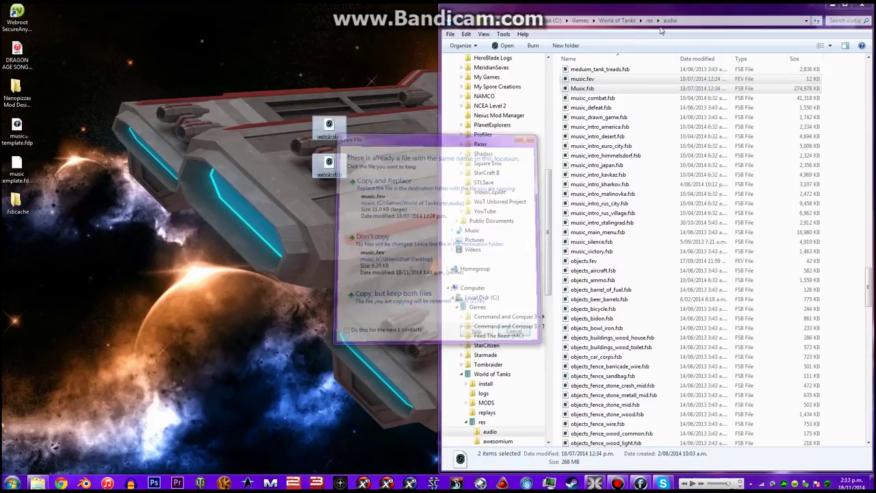
Move music.fev and music.fsb from the desktop into the game's res > audio folder, replacing both existing files
left_click(592, 98)
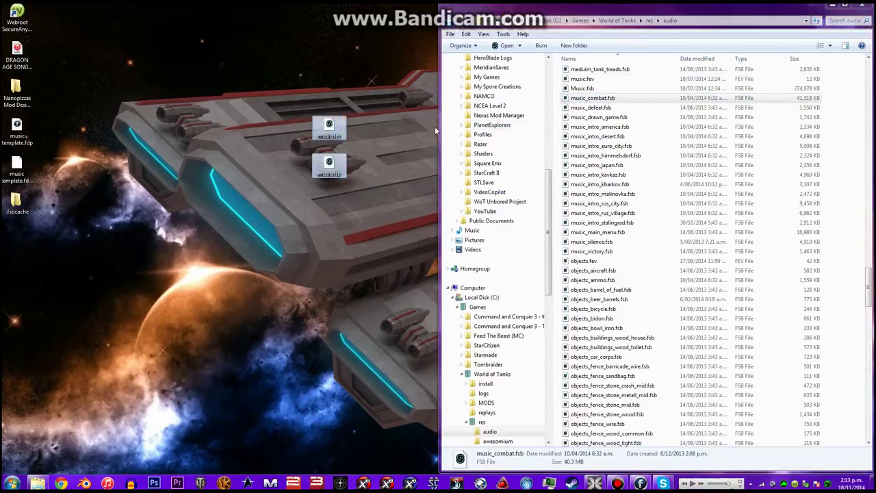
mouse_move(328, 135)
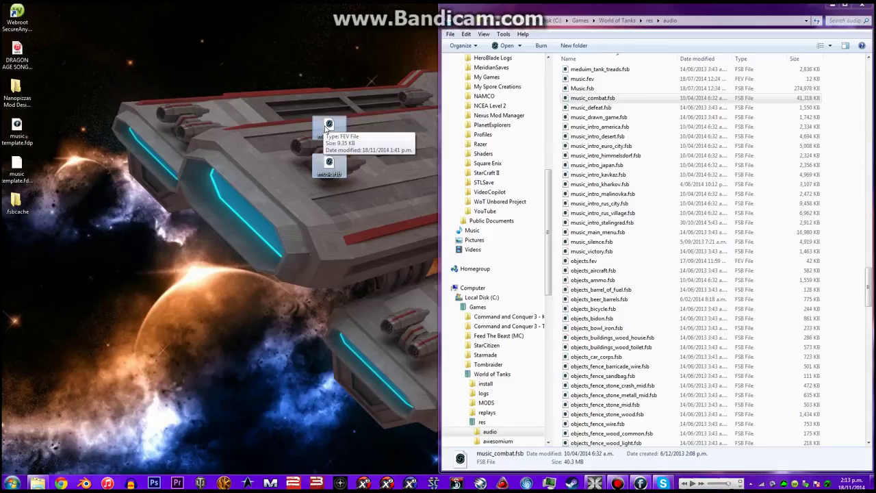
left_click_drag(315, 197, 640, 113)
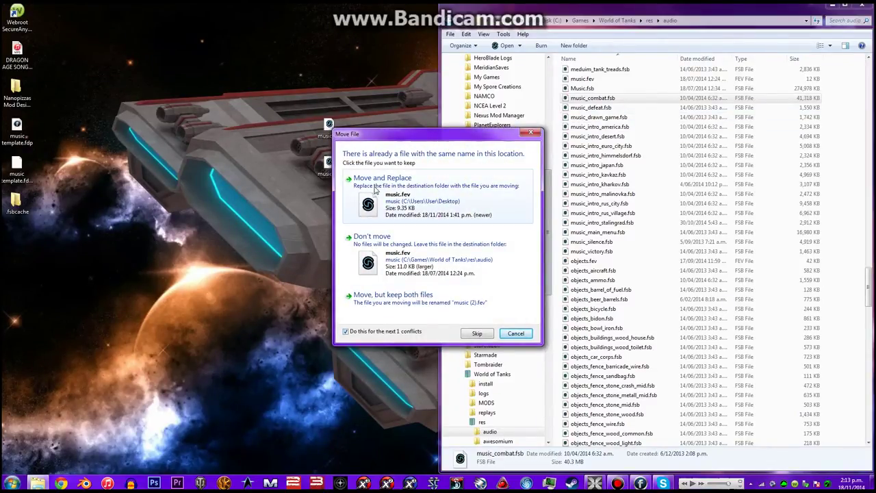
left_click(382, 194)
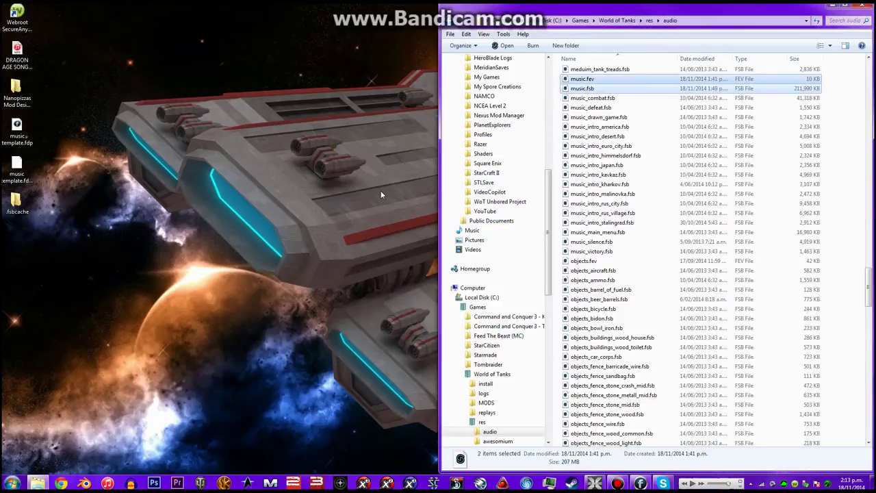
left_click(592, 80)
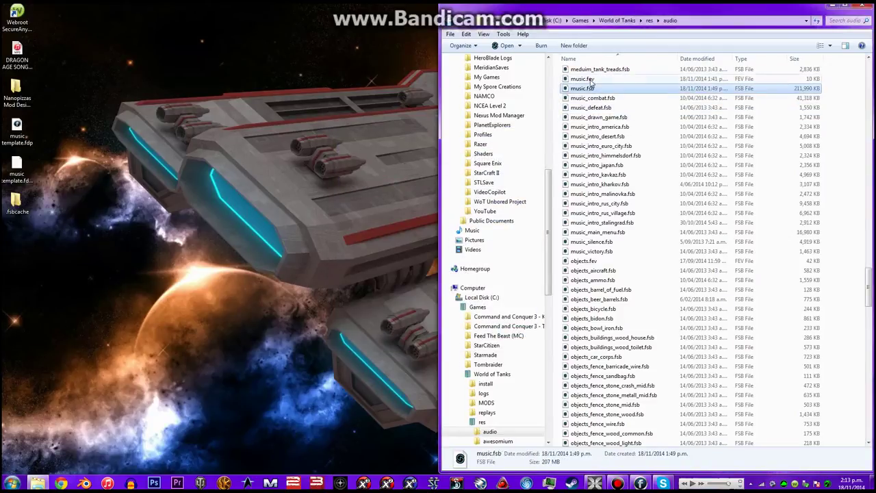
Return to the World of Tanks folder and open the Nanopizzas mod design resources folder from the desktop in a narrower window beside it
left_click(619, 20)
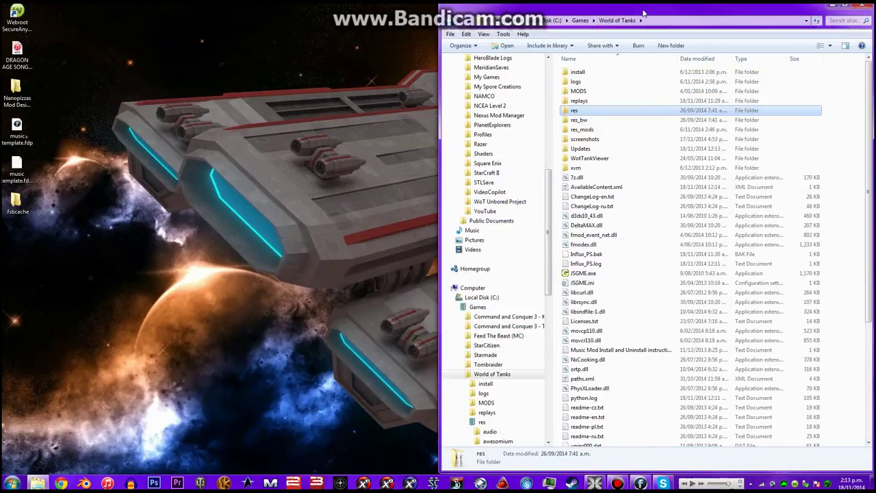
left_click_drag(636, 6, 549, 6)
left_click(174, 306)
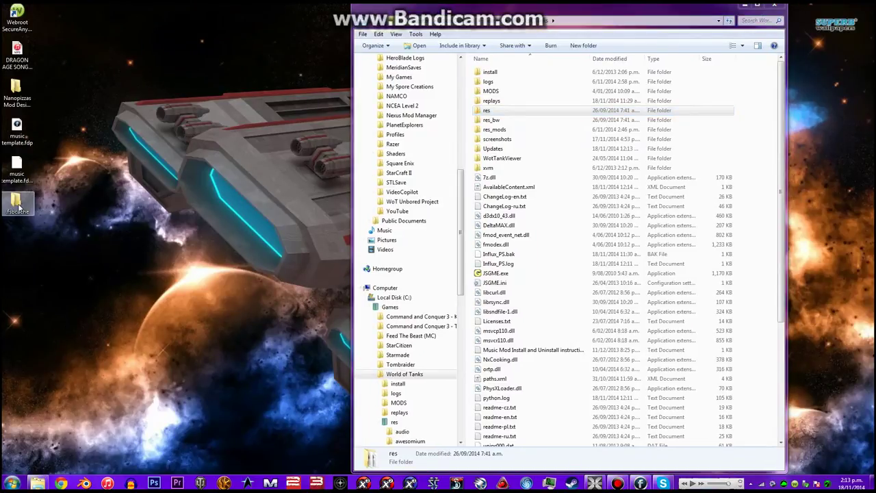
double_click(19, 95)
left_click_drag(251, 12, 305, 56)
left_click_drag(442, 125, 303, 127)
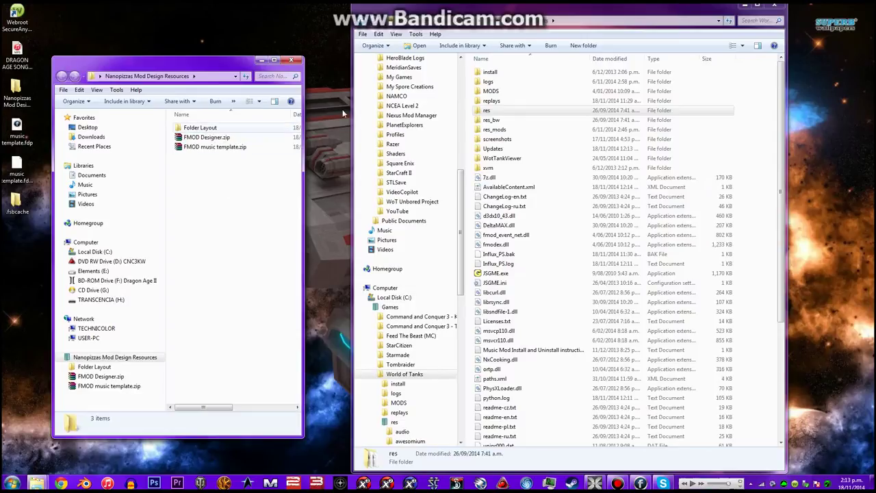
Copy music_events.xml from res_mods > 0.9.4 > gui into the Nanopizzas Mod Design Resources folder
double_click(513, 129)
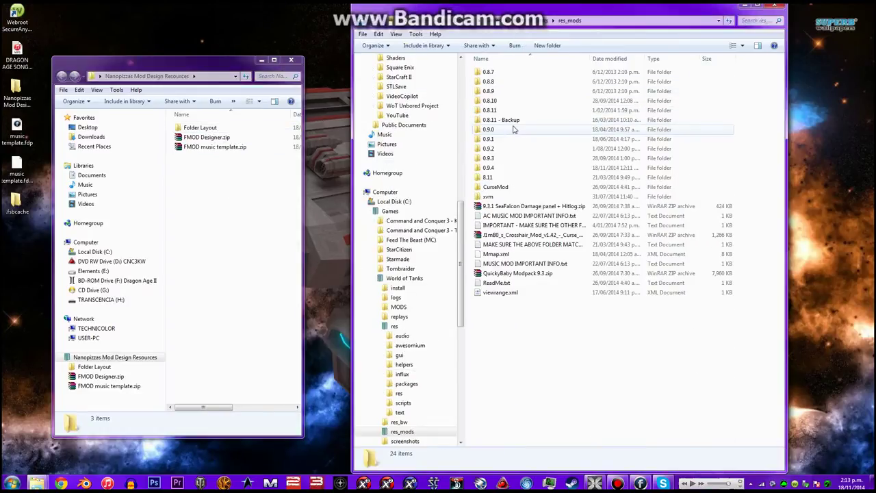
double_click(489, 168)
double_click(502, 83)
left_click_drag(516, 103, 280, 177)
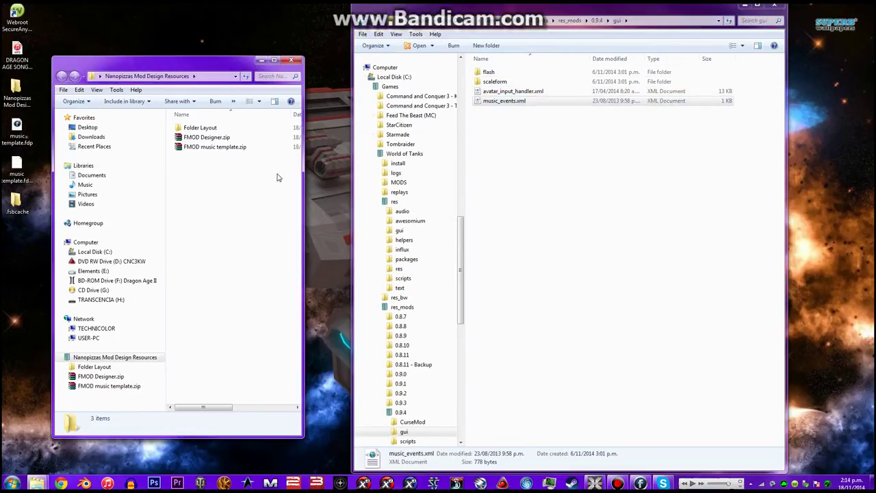
left_click(229, 176)
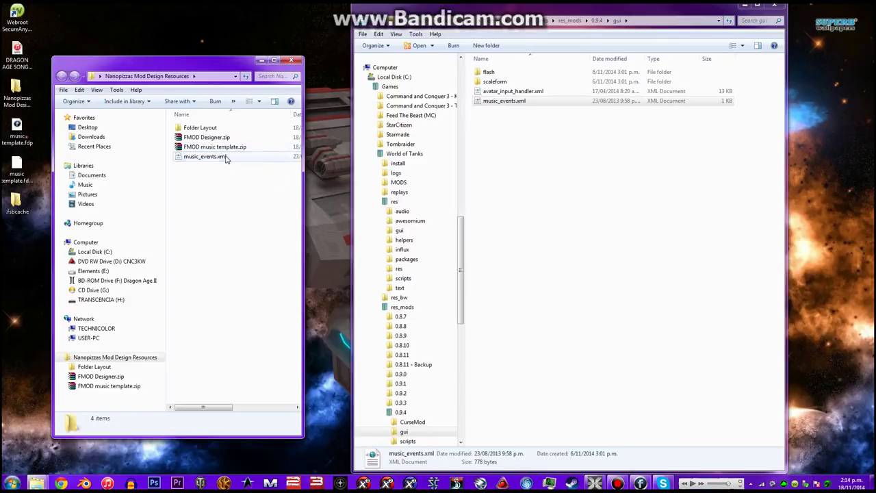
left_click(772, 9)
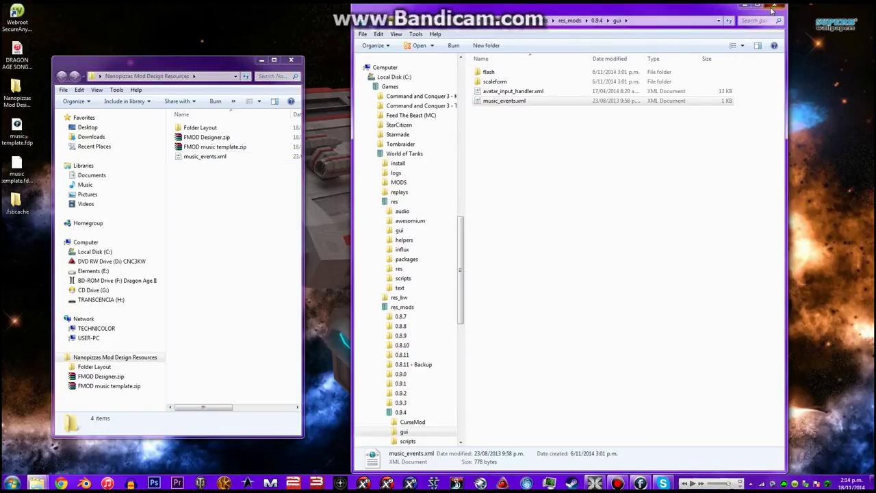
left_click_drag(250, 207, 225, 194)
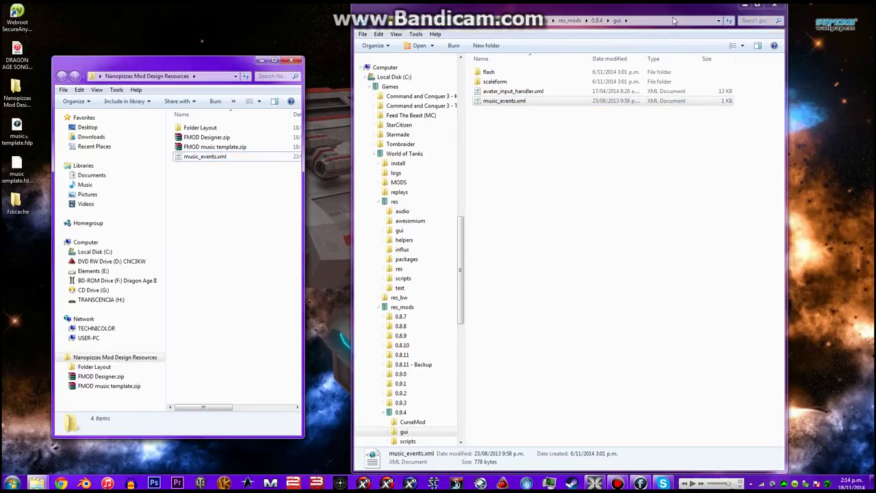
left_click(778, 11)
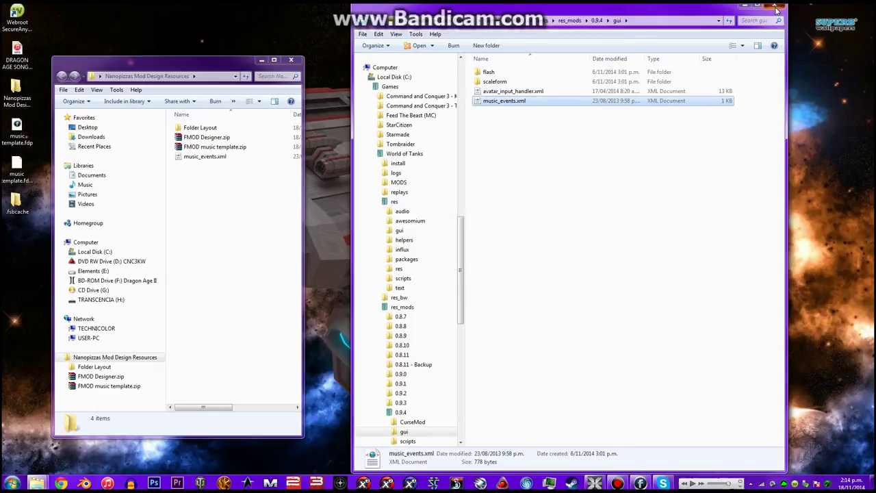
Go back to the World of Tanks folder and open the 0.9.4 version folder in res_mods
left_click(405, 154)
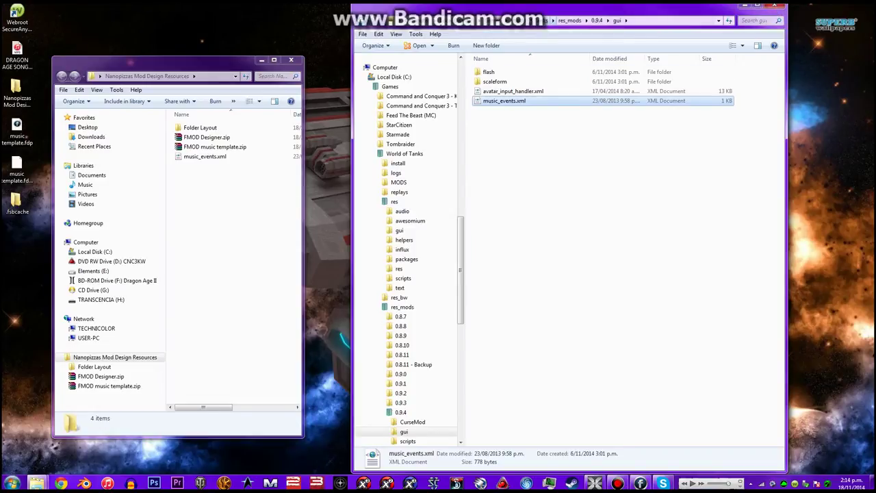
left_click(306, 185)
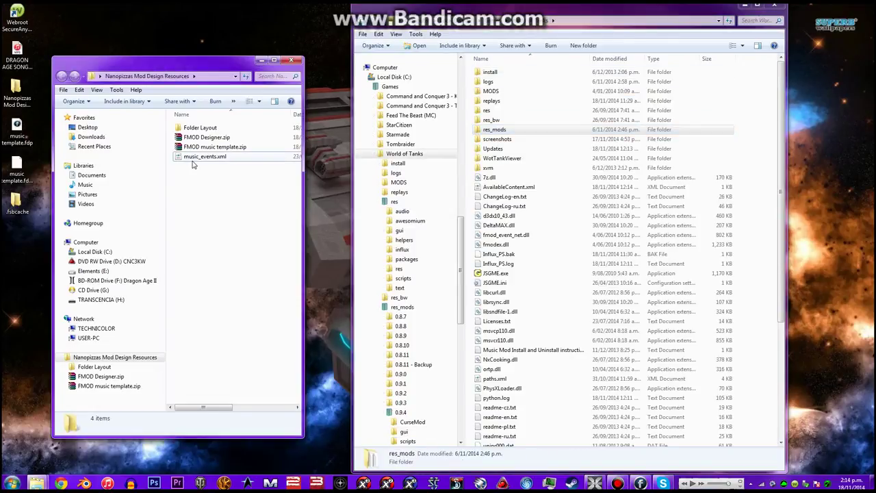
double_click(514, 132)
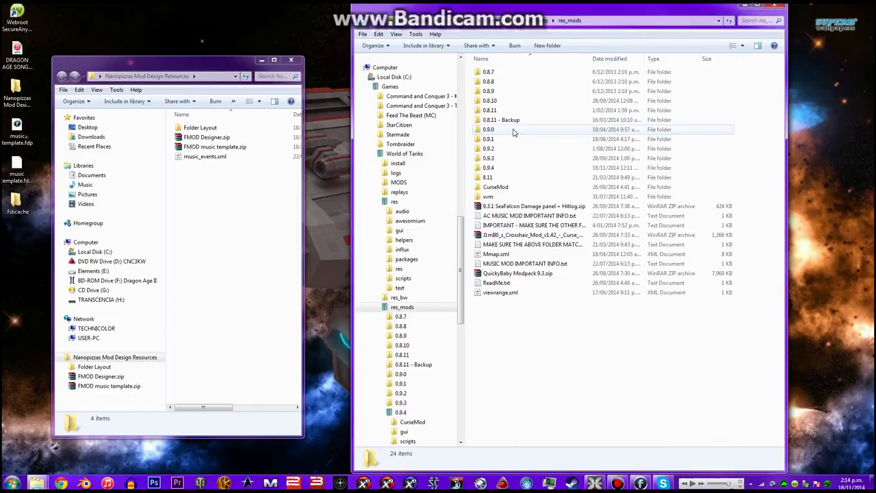
double_click(508, 168)
Create a new folder named 0.9.7 in res_mods and open it
left_click(364, 19)
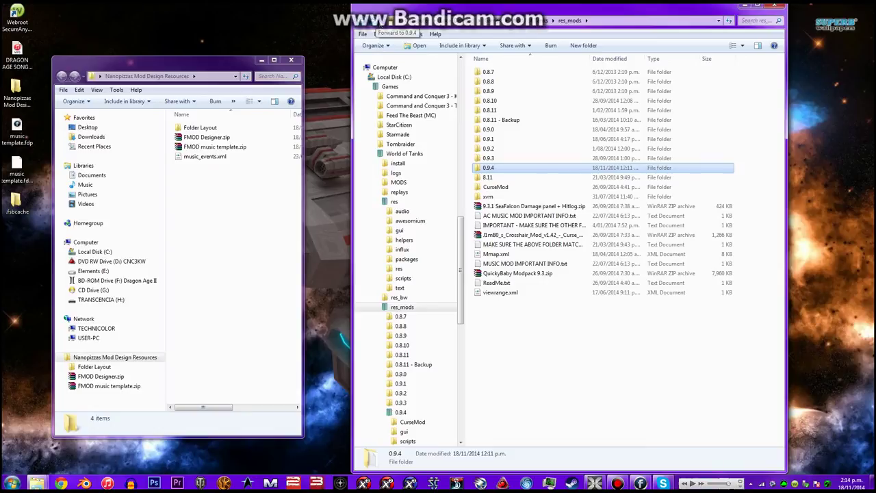
left_click(375, 20)
left_click(362, 19)
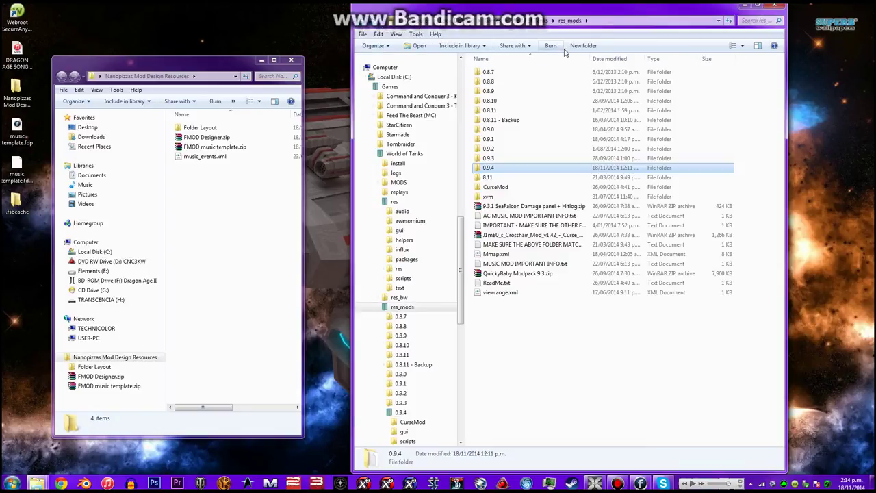
left_click(580, 45)
type("0.9.")
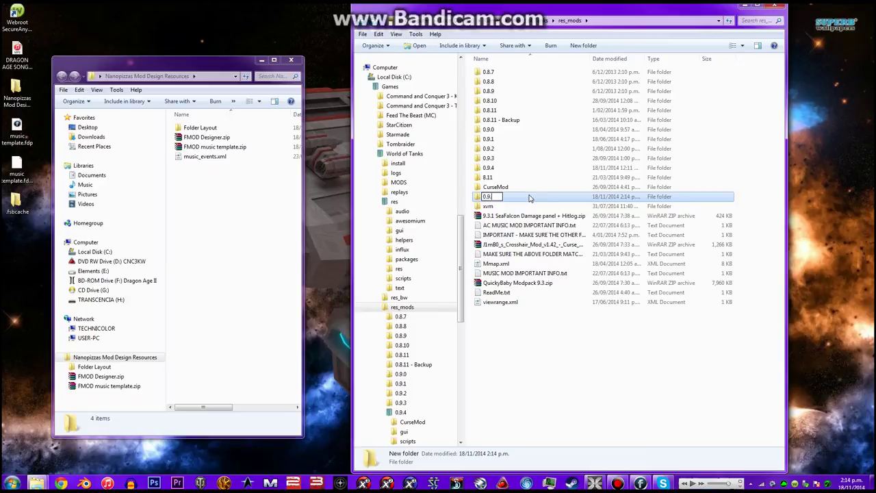
type("7")
key("Return")
double_click(503, 177)
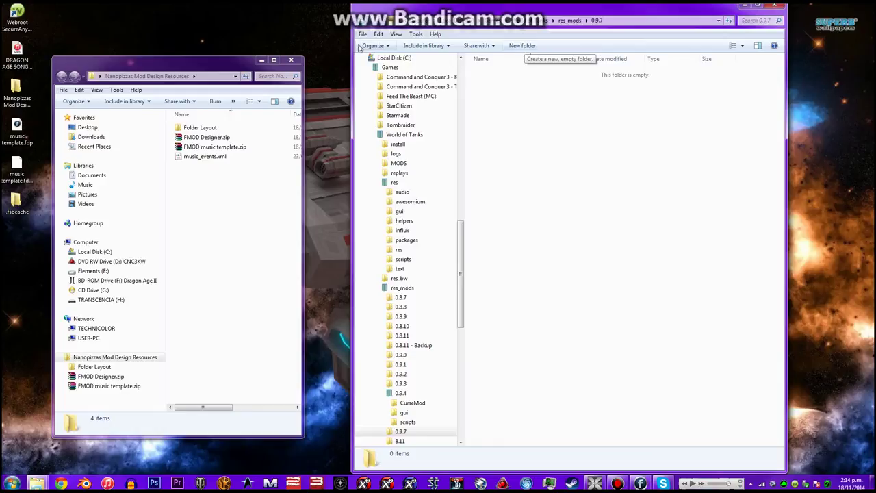
Check the folder layout of 0.9.4, create a matching gui folder inside 0.9.7 and open it
left_click(364, 21)
double_click(500, 167)
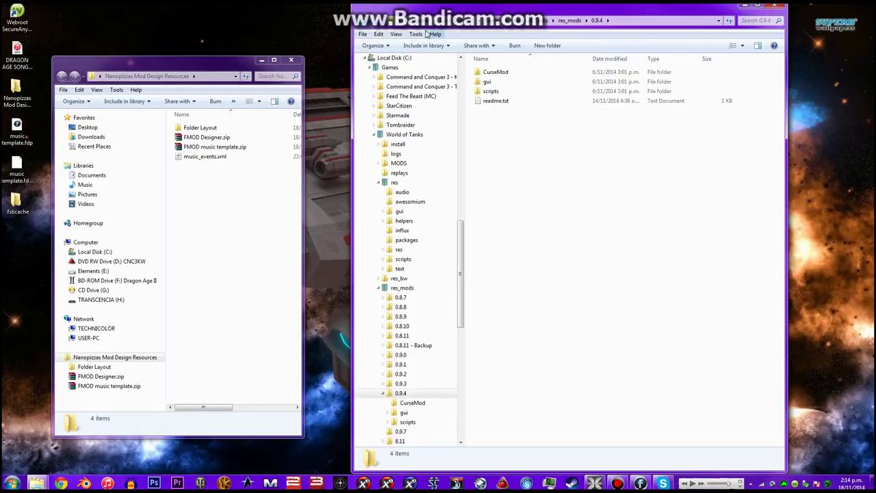
left_click(364, 21)
double_click(493, 177)
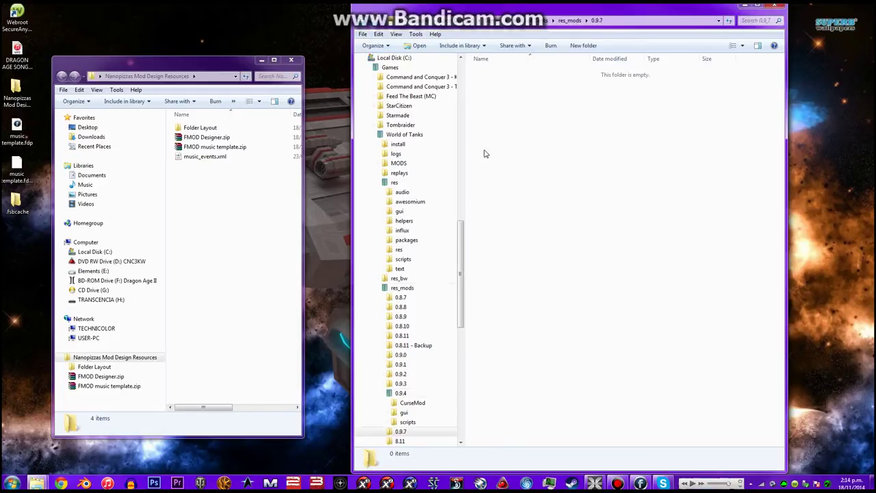
left_click(518, 46)
type("gui")
key("Return")
double_click(517, 73)
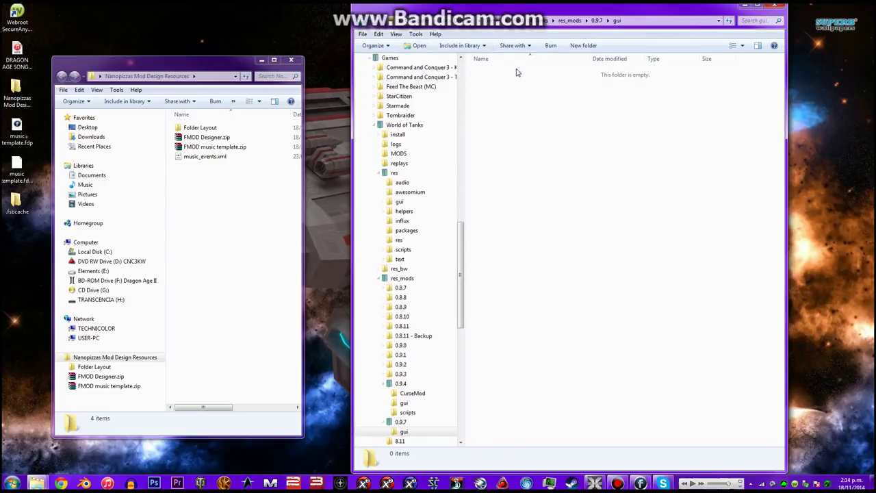
Copy music_events.xml from the Nanopizzas Mod Design Resources folder into 0.9.7 > gui and go back up to res_mods
left_click(215, 205)
left_click_drag(200, 157, 515, 198)
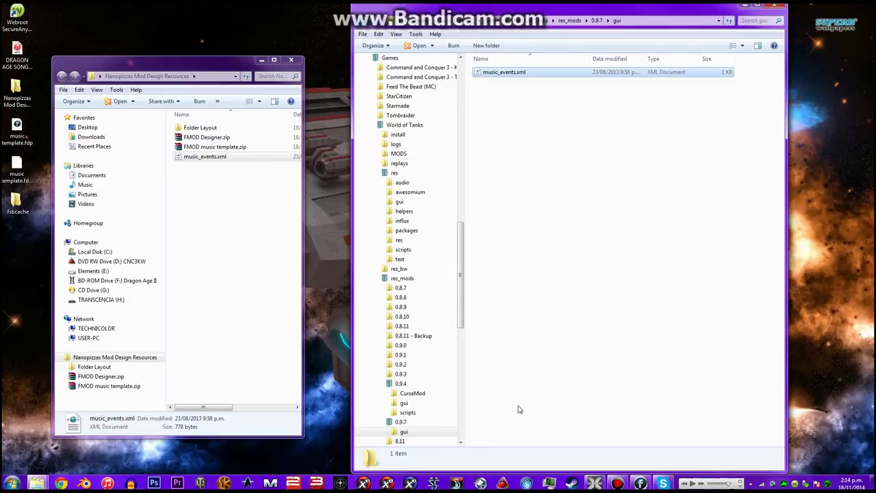
key("alt+Up")
key("alt+Up")
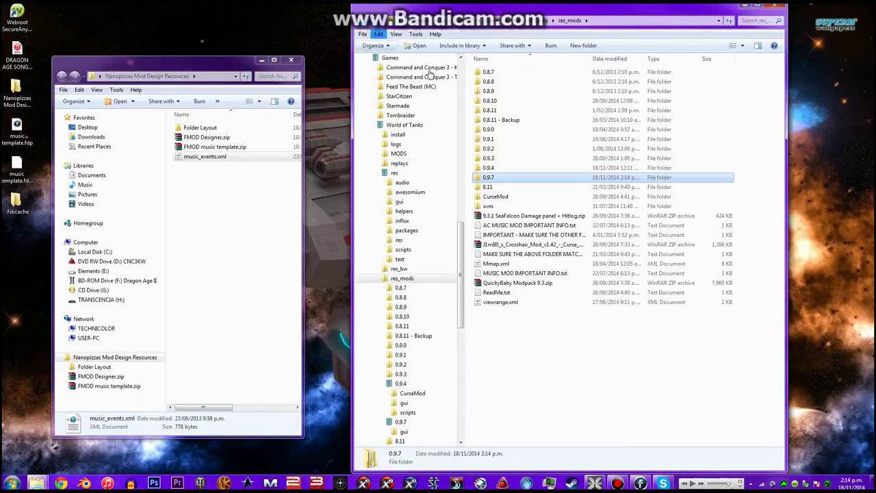
Compare the contents of the gui folders in the 0.9.7 and 0.9.4 version folders
key("Return")
double_click(503, 73)
key("alt+Up")
key("alt+Up")
key("Up")
key("Return")
key("Down")
key("Down")
key("Return")
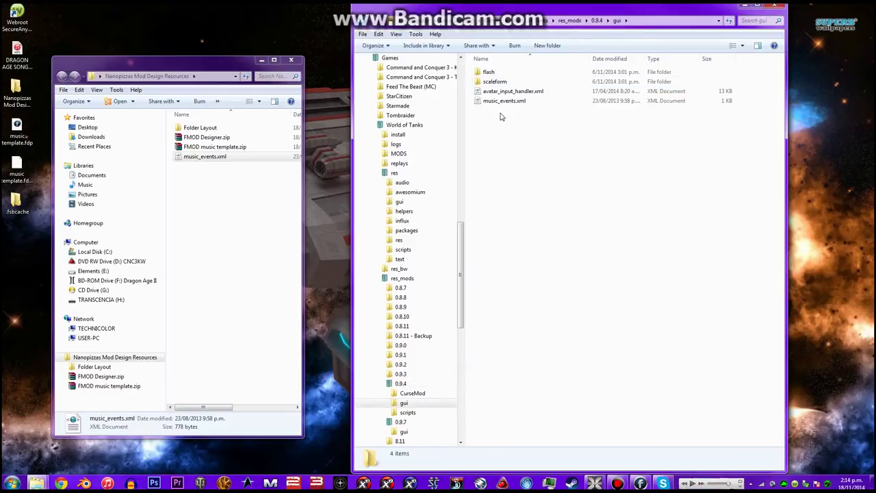
key("alt+Up")
key("alt+Up")
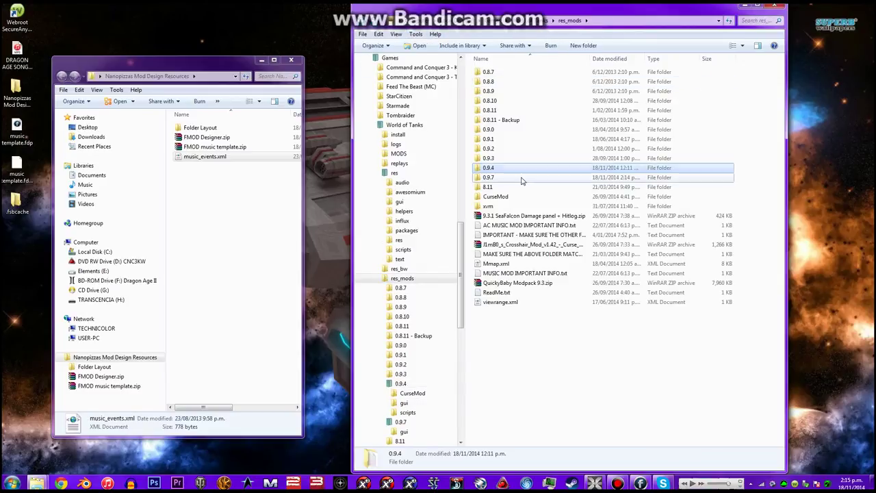
Recheck the 0.9.7 folder and examine the XML files in the gui folder of 0.9.4
double_click(522, 179)
left_click(507, 72)
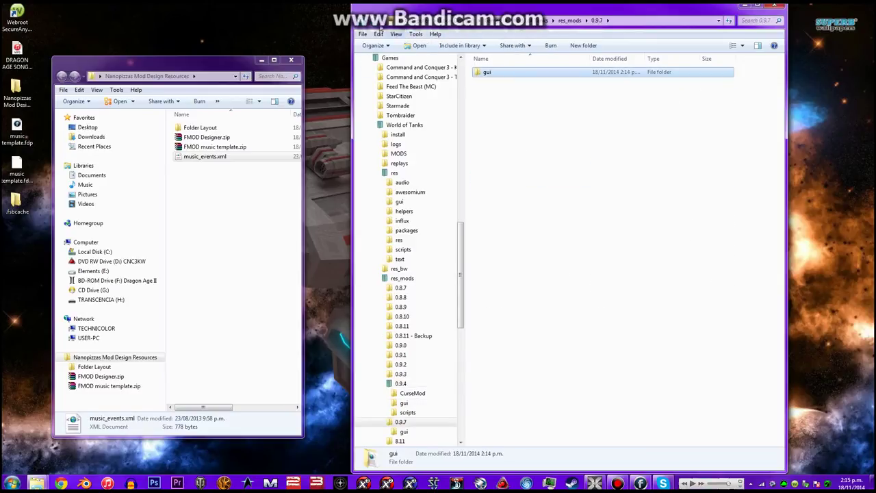
key("alt+Up")
double_click(495, 168)
double_click(491, 82)
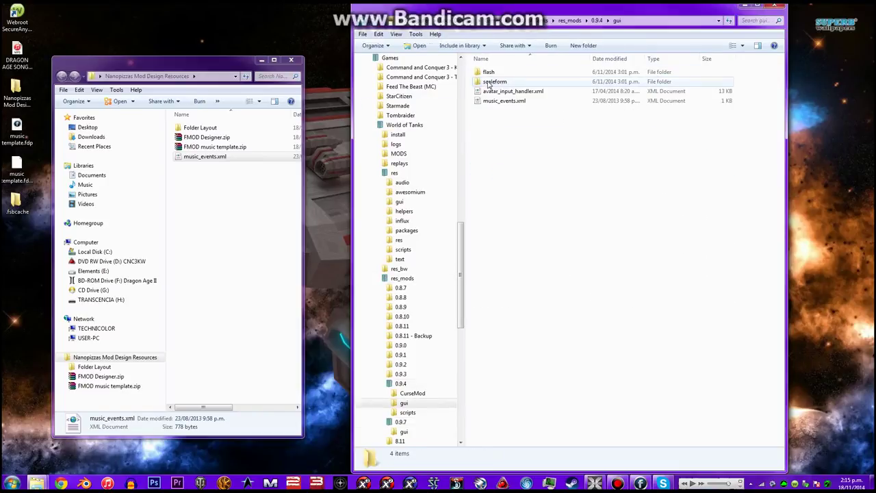
left_click_drag(524, 162, 489, 116)
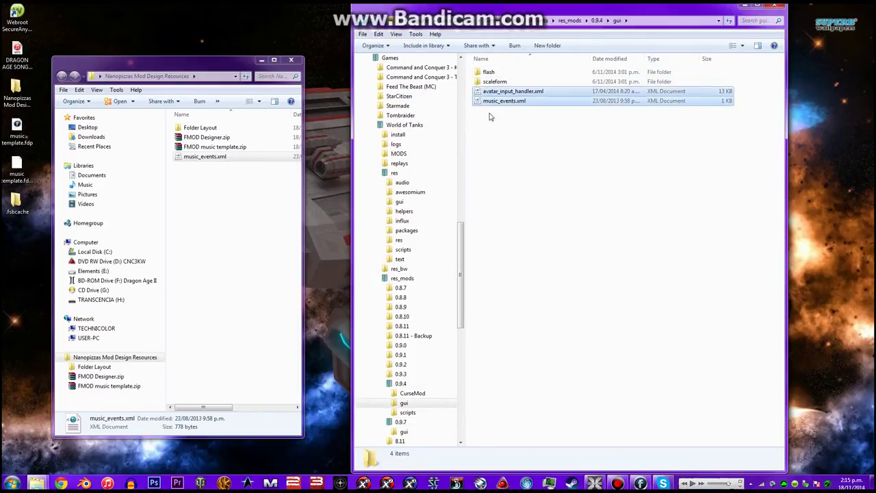
left_click(488, 116)
key("alt+Up")
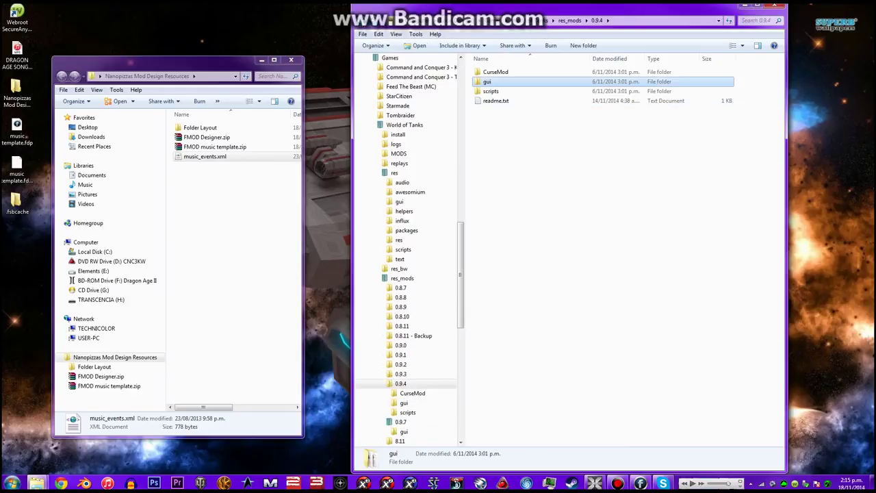
Delete the 0.9.7 folder from res_mods
key("alt+Up")
left_click(510, 178)
key("Delete")
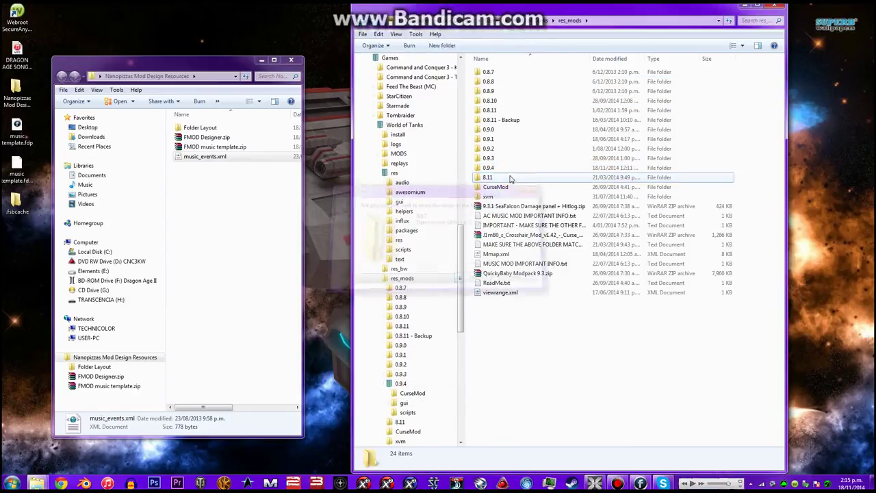
left_click(488, 168)
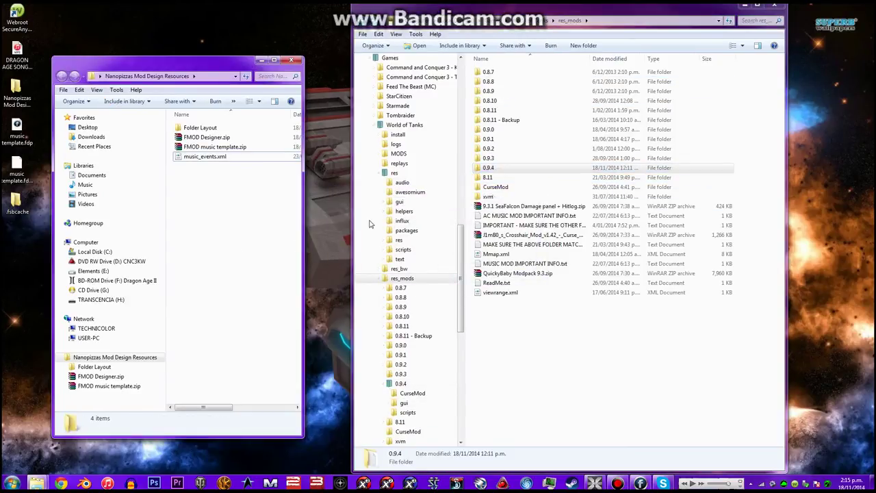
key("Down")
left_click(220, 190)
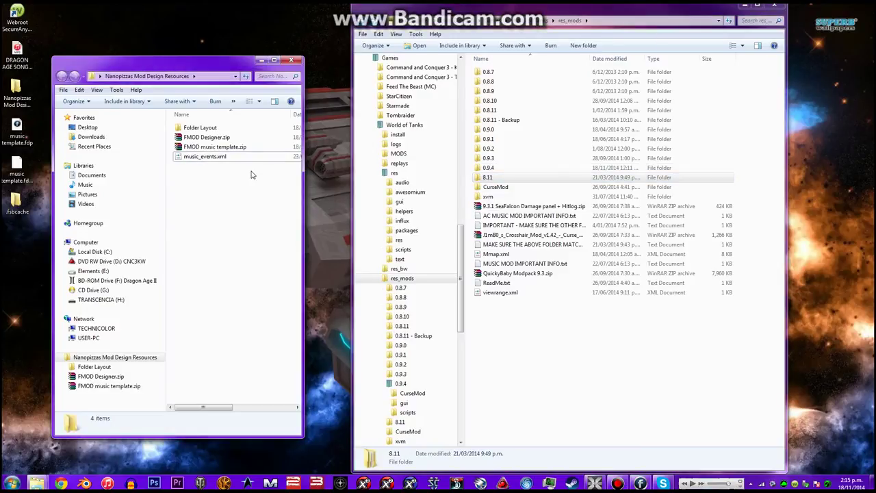
left_click(558, 280)
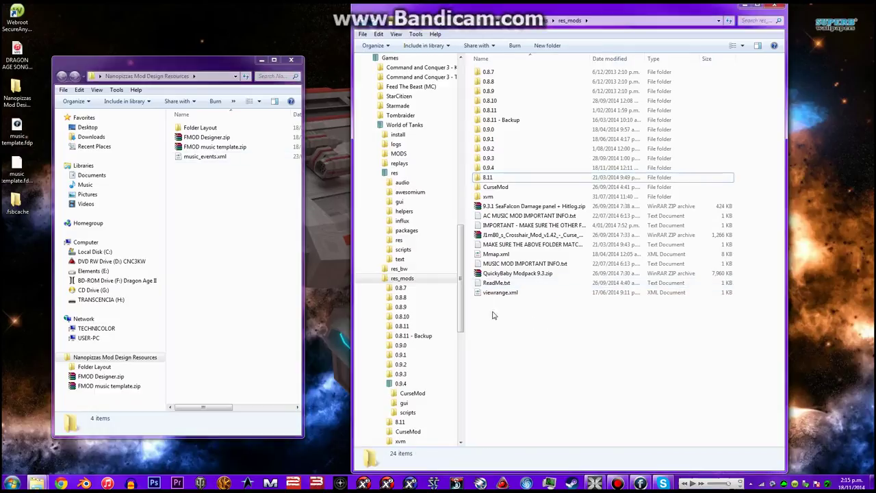
left_click(239, 241)
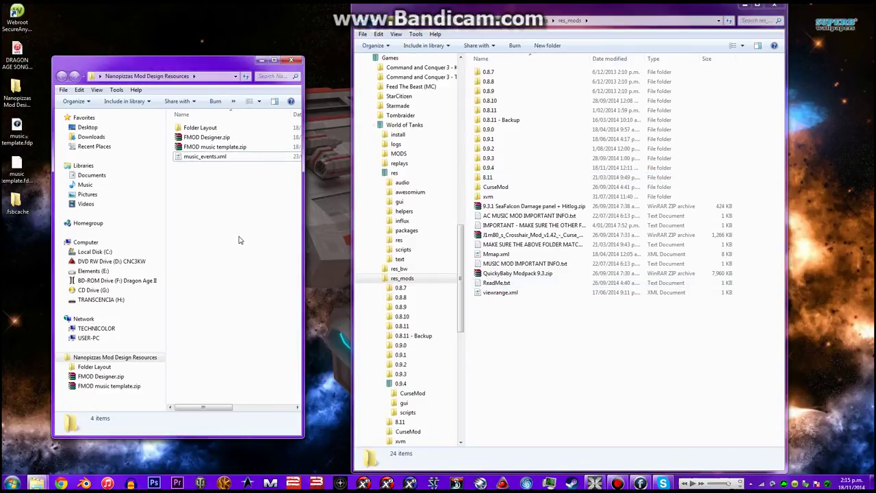
left_click_drag(316, 180, 303, 302)
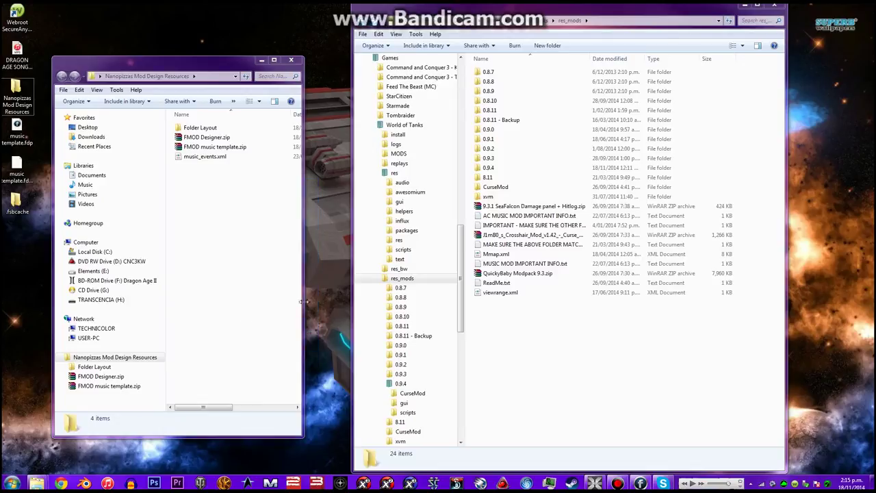
Minimize the res_mods window and move the Nanopizzas Mod Design Resources window toward the middle of the desktop
left_click(744, 5)
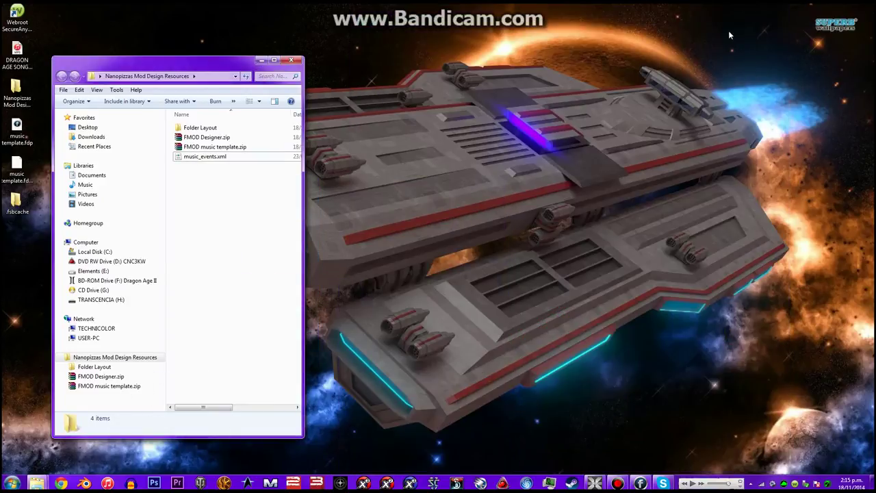
left_click_drag(230, 69, 510, 52)
mouse_move(315, 32)
left_mouse_down()
mouse_move(596, 429)
mouse_move(607, 430)
mouse_move(315, 80)
mouse_move(303, 52)
mouse_move(310, 29)
left_mouse_up()
left_click_drag(310, 29, 644, 31)
left_click_drag(509, 47, 215, 39)
left_click_drag(316, 29, 30, 427)
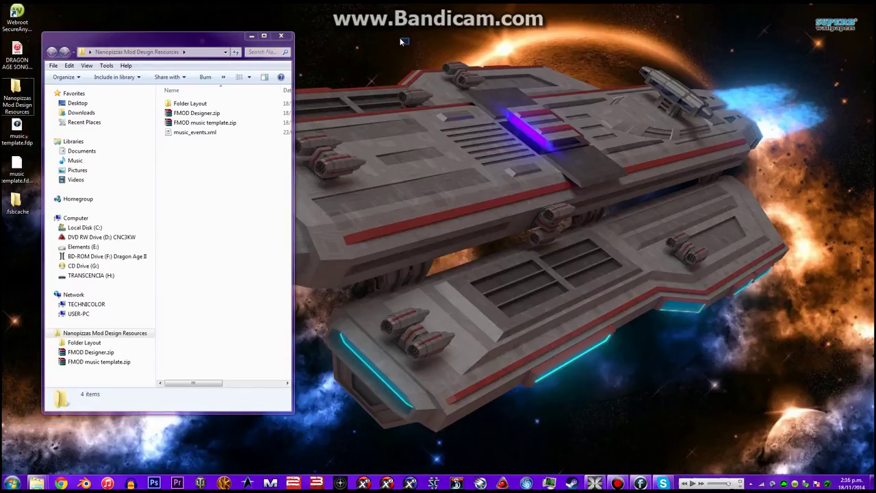
left_click_drag(272, 40, 554, 39)
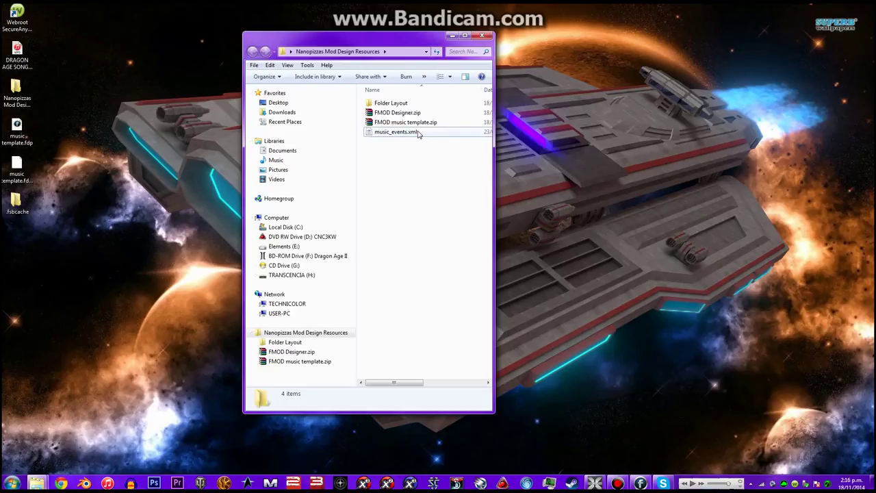
Widen the Nanopizzas Mod Design Resources window to show all file detail columns, then close the window
mouse_move(419, 134)
key("F5")
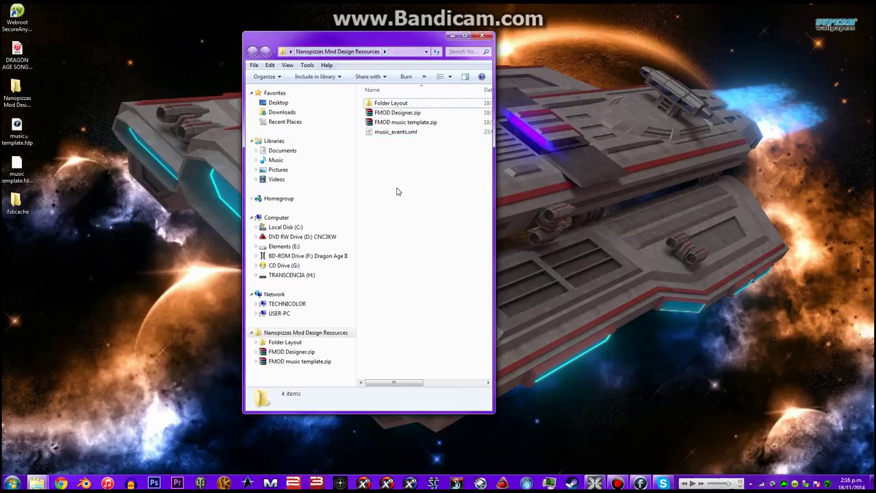
left_click_drag(494, 164, 727, 164)
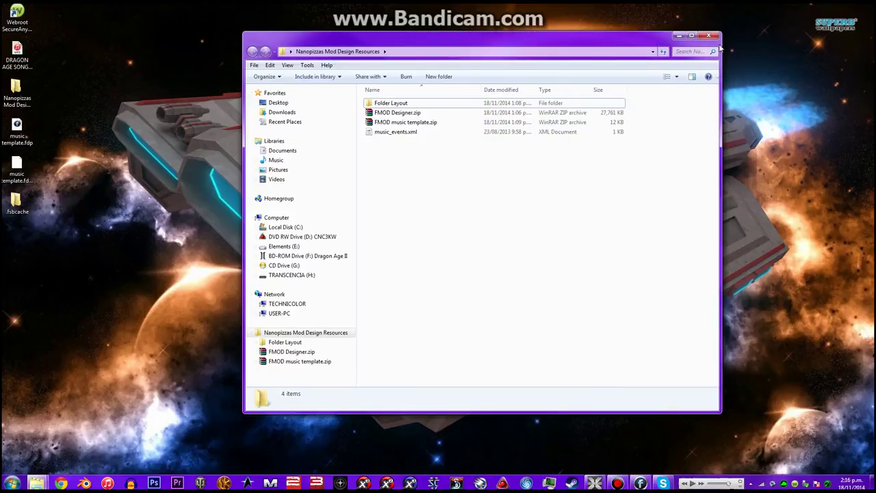
left_click(715, 36)
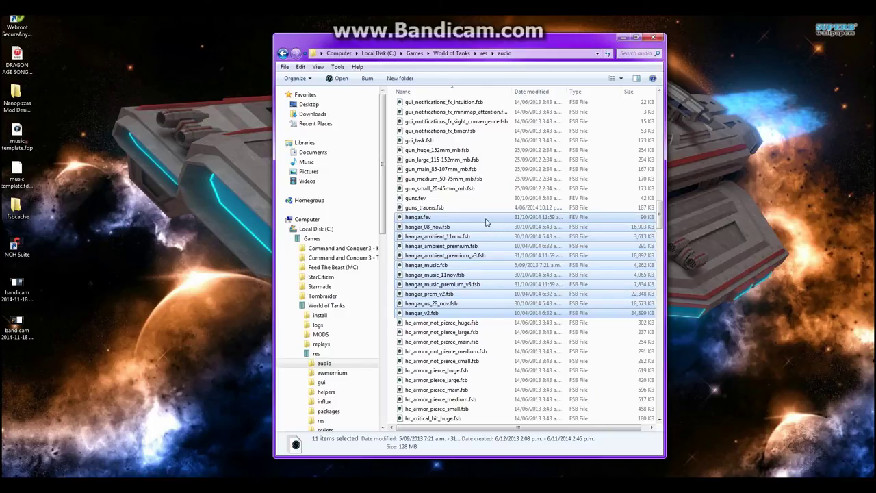
Move the selected hangar files, hangar.fev through hangar_v2.fsb, from res > audio to the desktop and clear the selection
left_click_drag(484, 221, 118, 358)
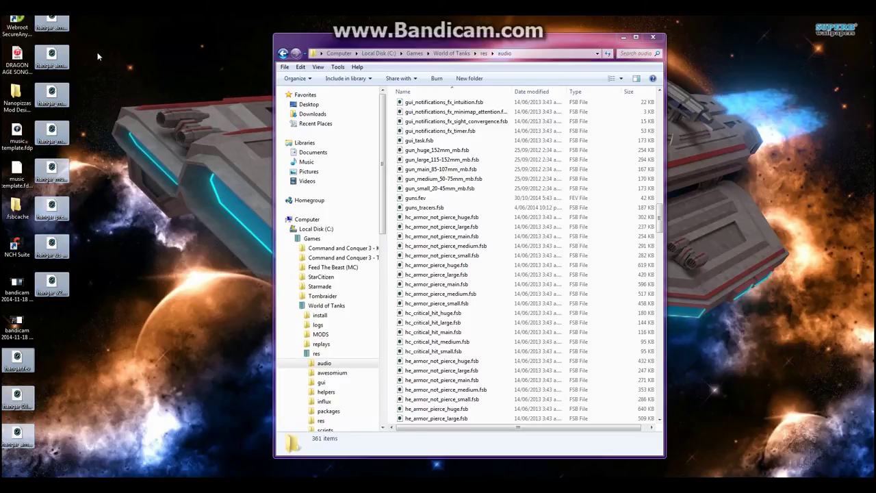
left_click(158, 60)
left_click_drag(159, 31, 61, 395)
left_click_drag(87, 407, 89, 406)
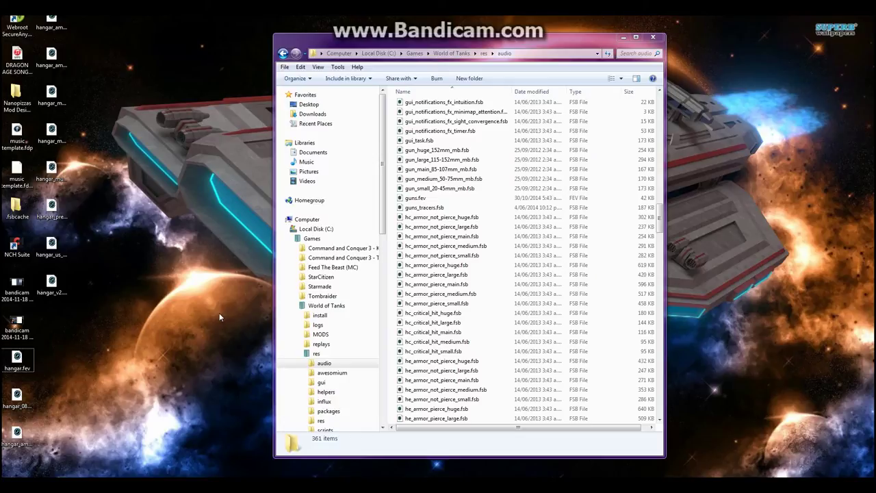
left_click_drag(113, 22, 59, 304)
left_click_drag(71, 352, 42, 438)
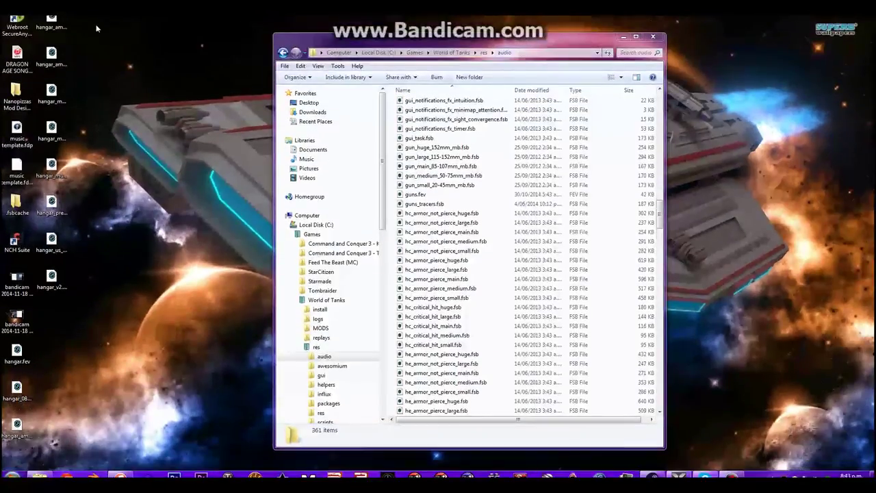
left_click_drag(89, 21, 171, 304)
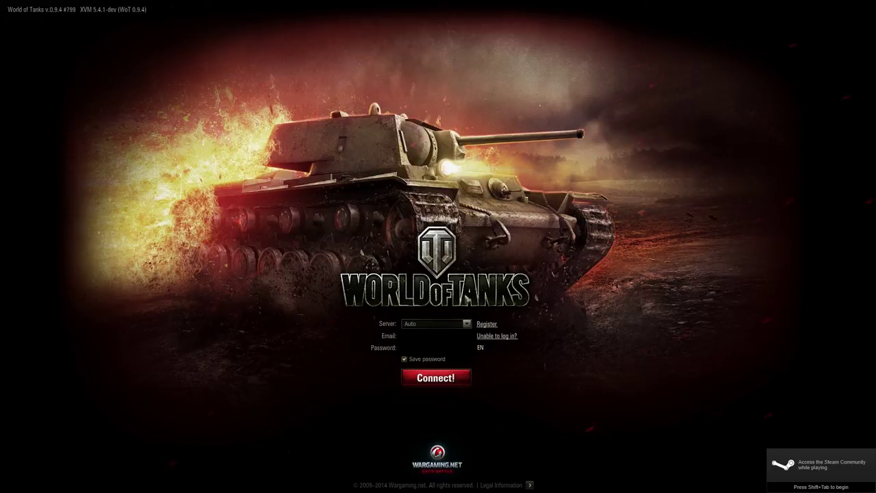
Switch to World of Tanks and choose a server from the server list on the login screen
left_click(466, 324)
left_click(420, 247)
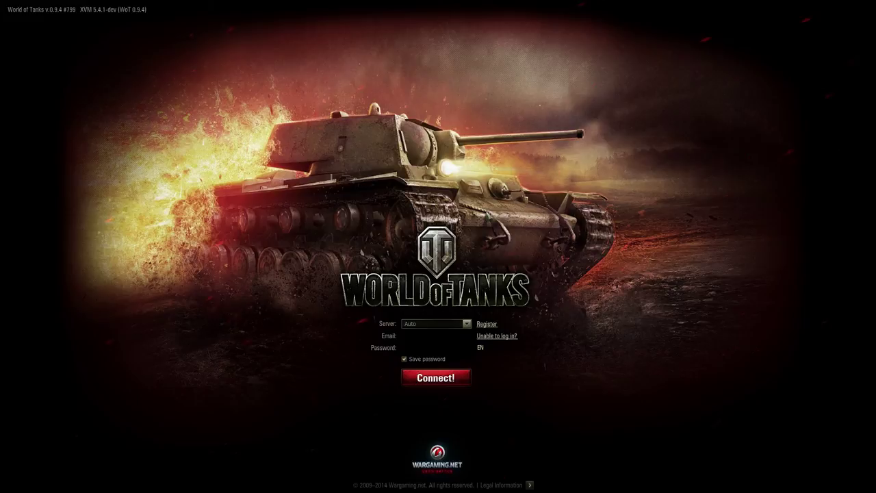
left_click(447, 324)
left_click(457, 358)
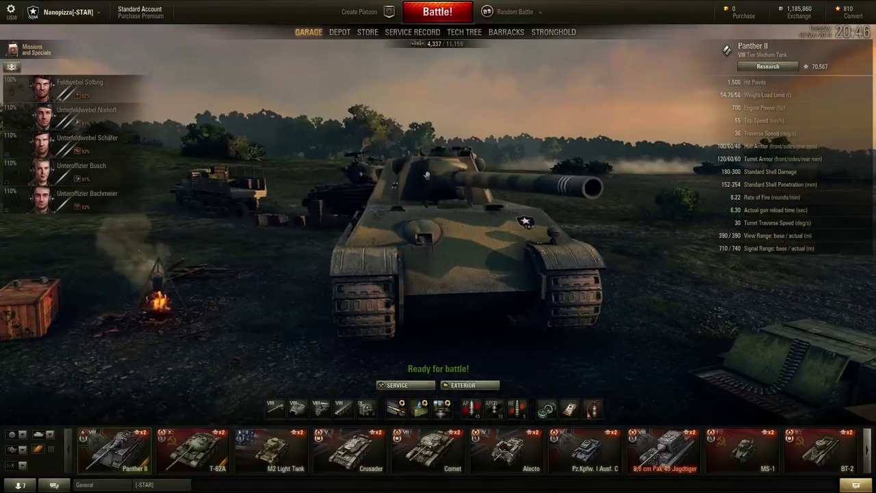
Check the volume levels in the game's sound settings and return to the garage
key("Escape")
left_click(449, 275)
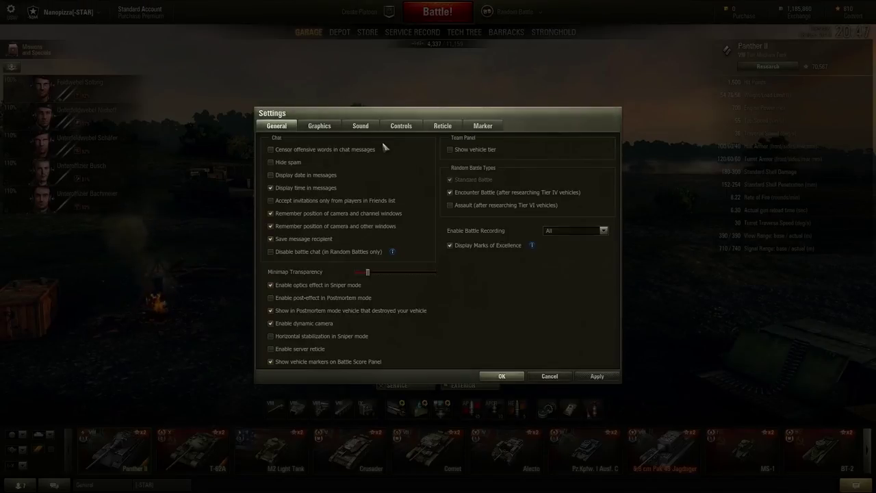
left_click(360, 126)
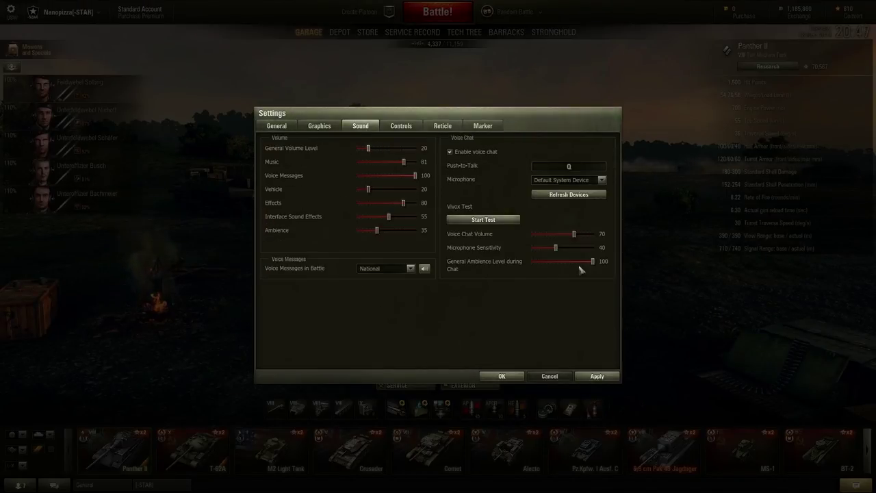
left_click(615, 378)
key("Escape")
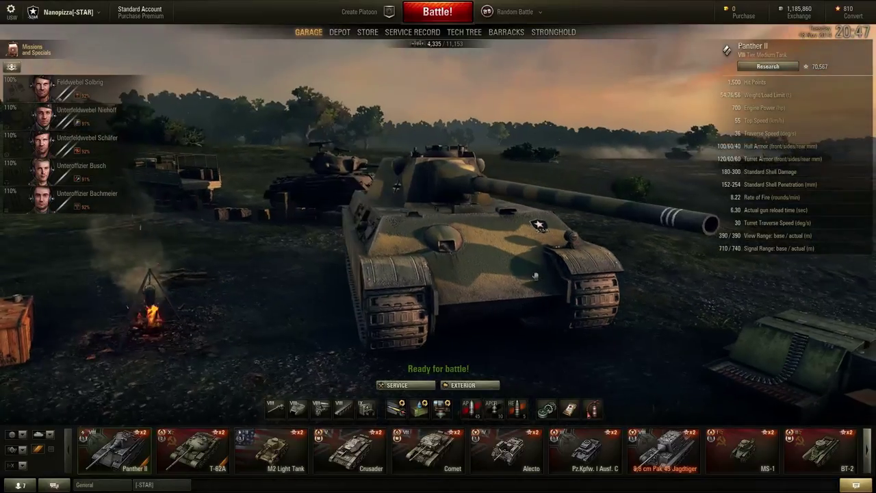